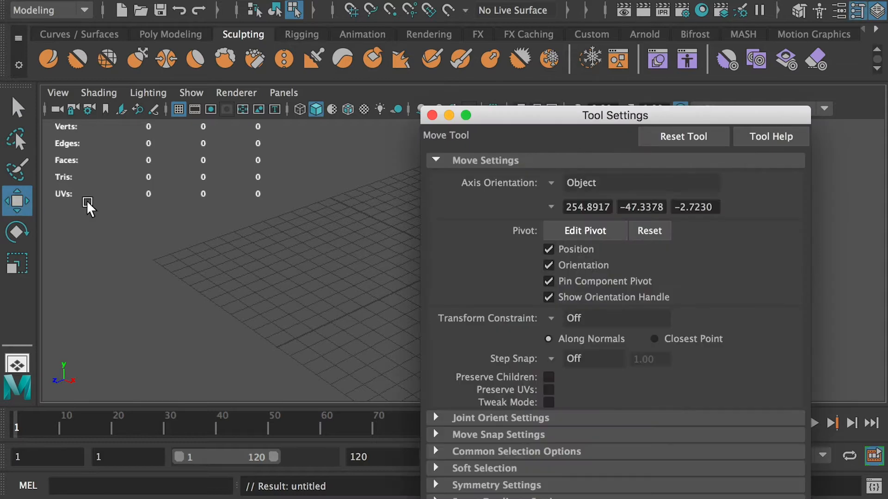
- Try World axis orientation for the Move tool, set it back to Object, and check the Rotate and Scale tools' settings
click(551, 183)
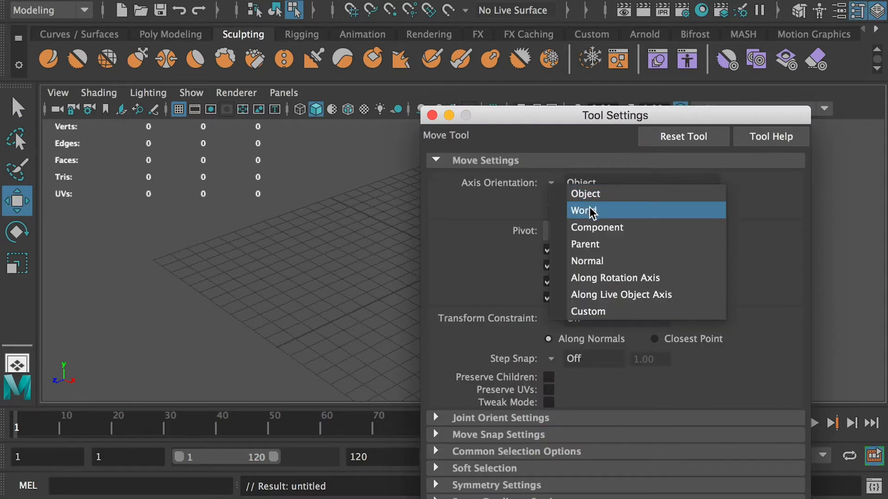
click(588, 209)
click(557, 186)
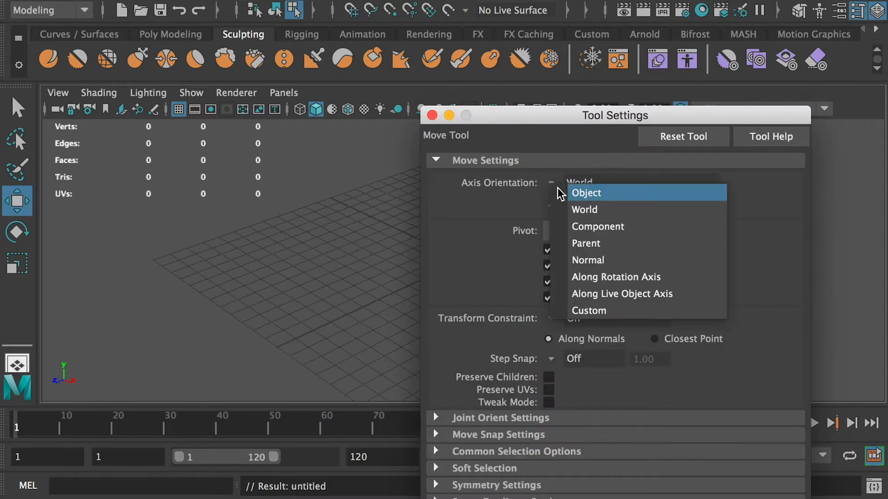
click(589, 194)
click(432, 115)
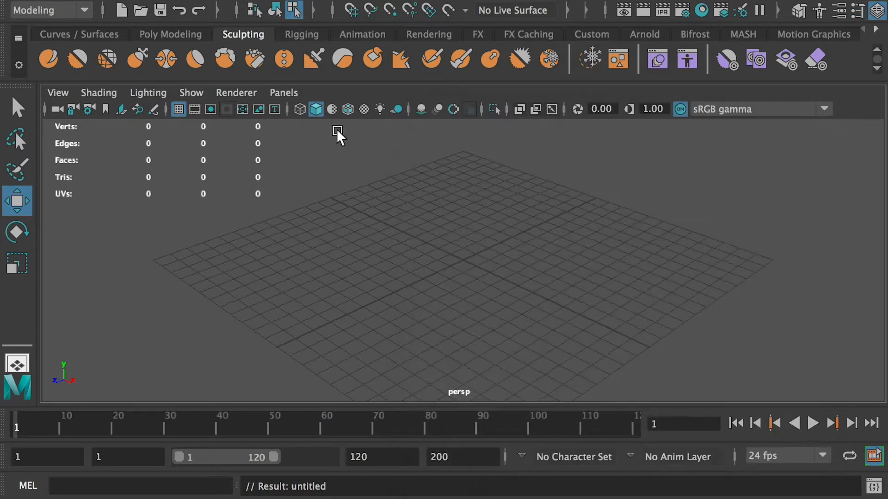
double_click(17, 232)
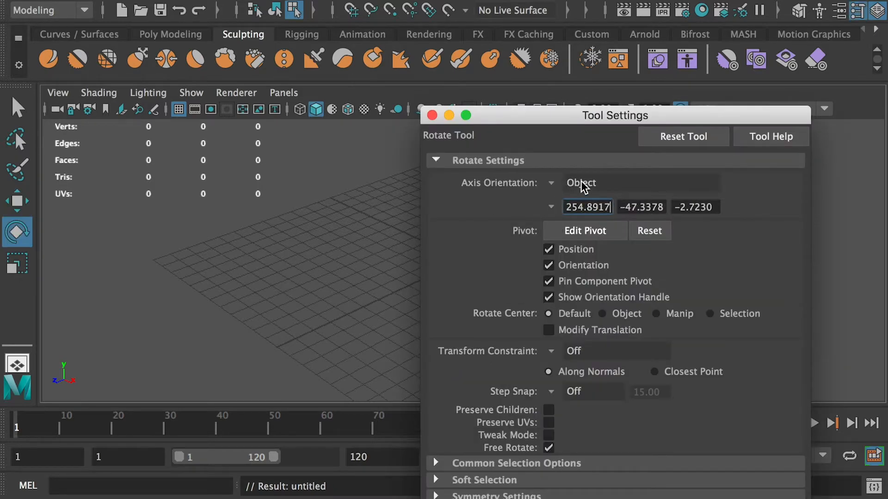
click(17, 265)
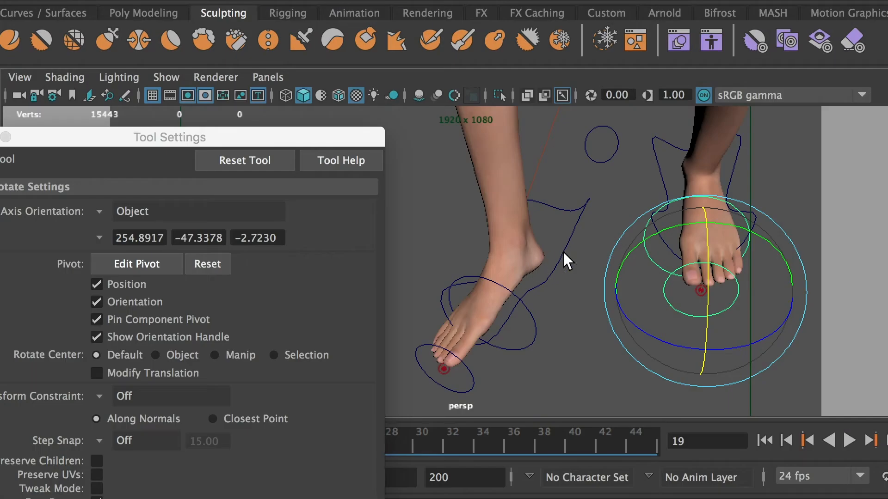
- Select each foot control and examine how its rotation rings align under Object axis orientation
click(563, 252)
drag(486, 254, 591, 296)
click(663, 185)
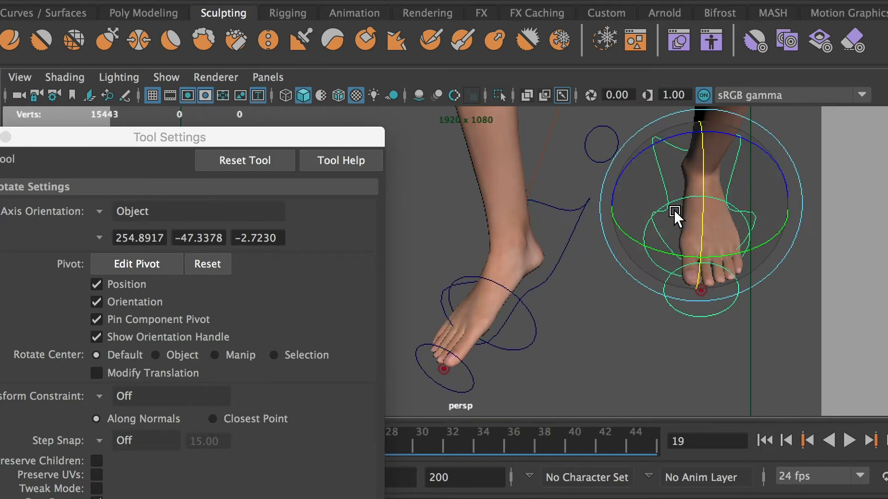
drag(709, 173, 703, 151)
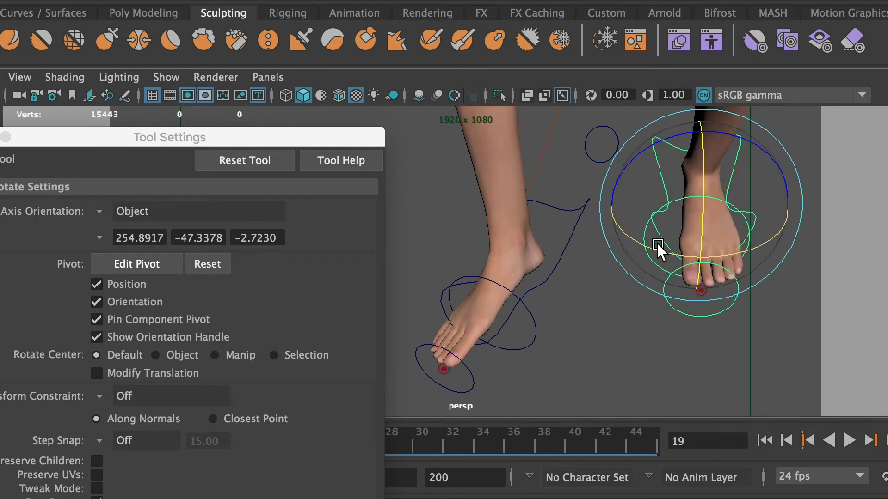
drag(655, 244, 670, 265)
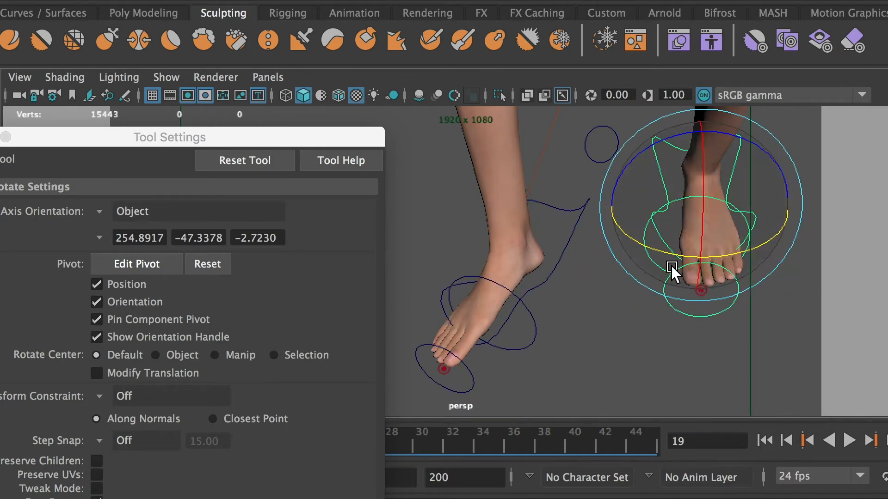
- Switch the Rotate tool's axis orientation to World and select each foot control to examine its rotation rings
click(102, 215)
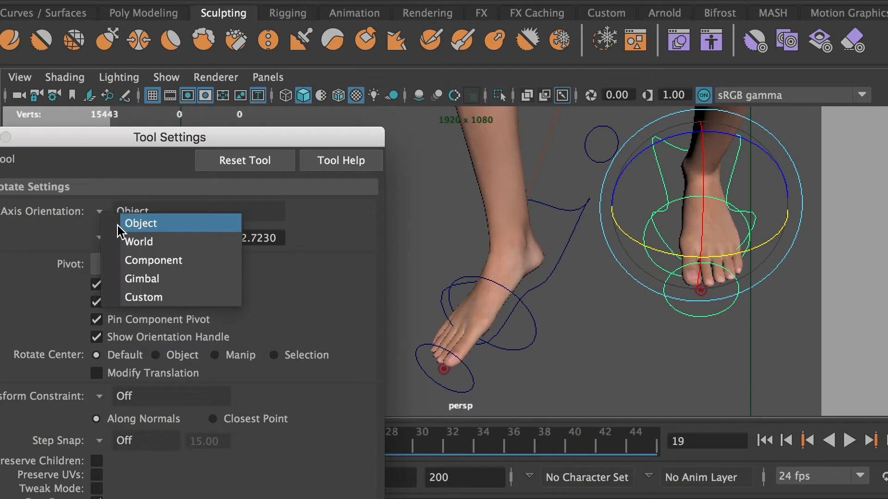
click(131, 242)
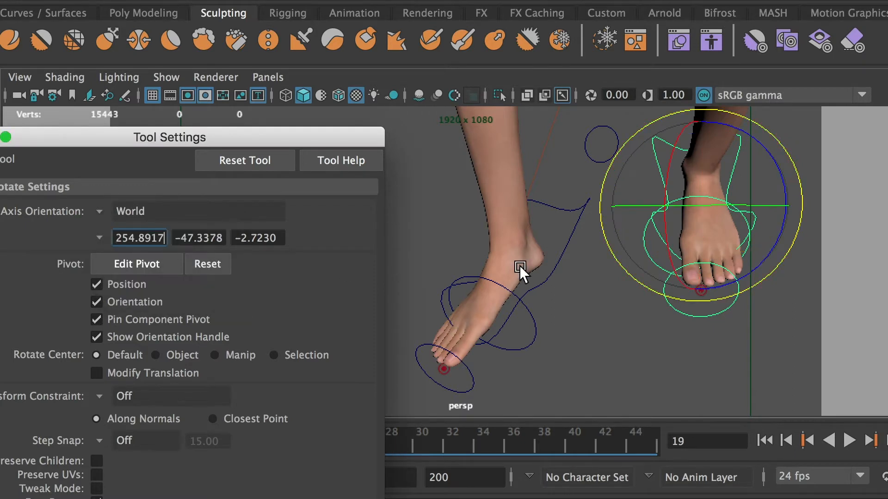
click(576, 227)
mouse_move(479, 223)
mouse_down()
mouse_move(486, 245)
mouse_move(498, 249)
mouse_move(489, 222)
mouse_up()
alt+drag(677, 290, 614, 168)
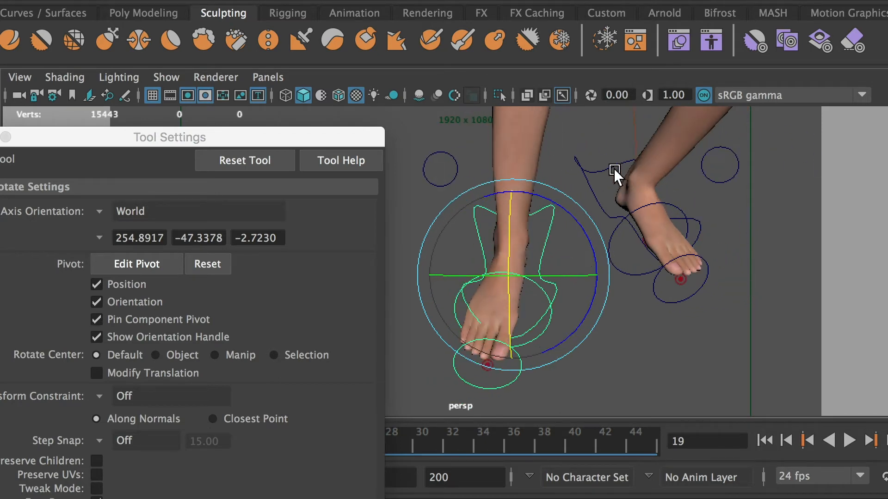
click(581, 170)
click(474, 219)
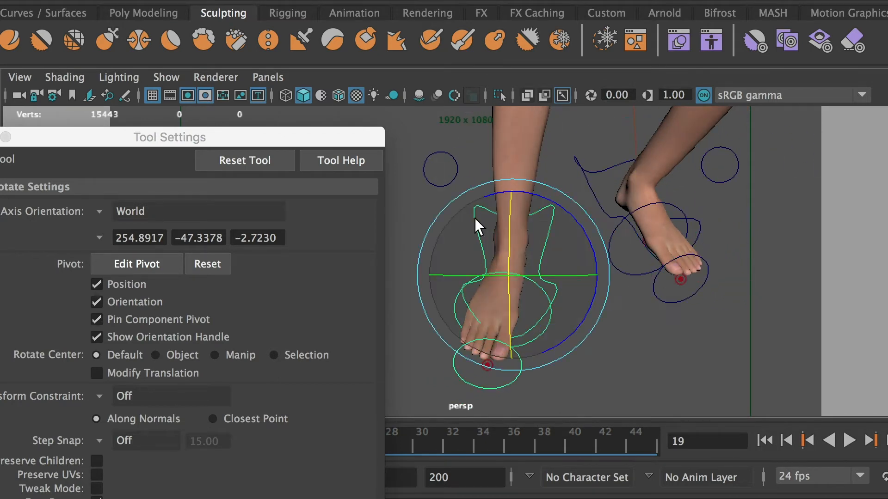
- Set the Rotate tool's axis orientation back to Object and compare the rotation rings on both foot controls
click(121, 212)
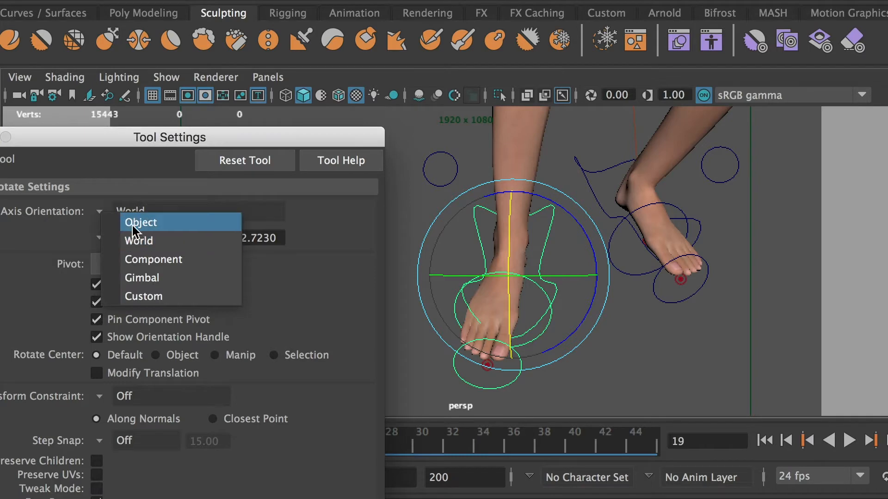
click(212, 224)
click(582, 169)
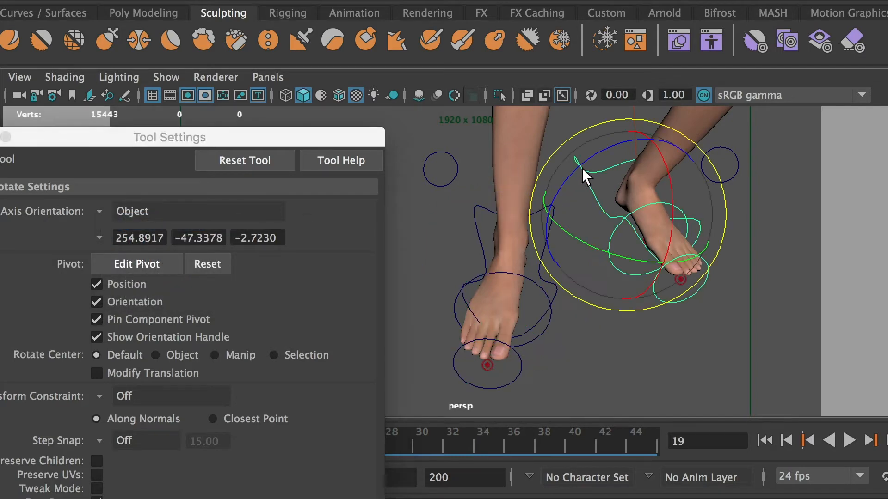
click(476, 215)
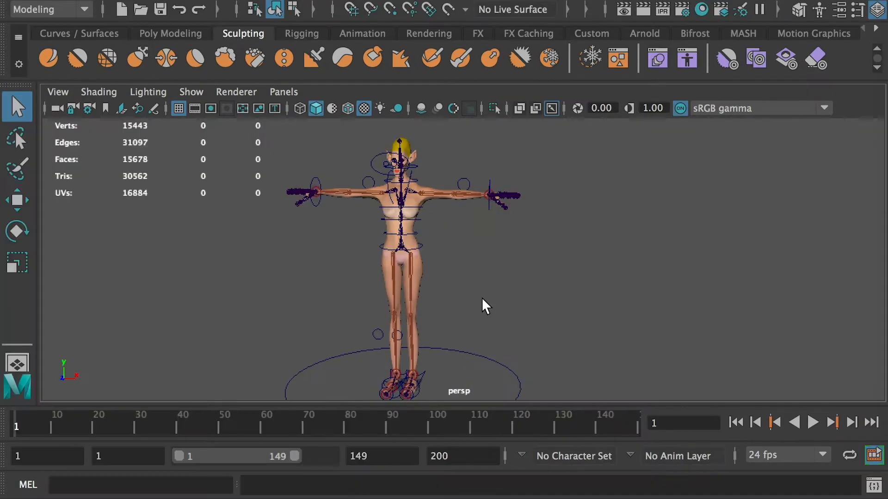
- Move the character's left foot control backward along its Z axis, behind the right foot
alt+middle_drag(481, 298, 526, 239)
click(461, 310)
alt+drag(462, 310, 499, 309)
key(w)
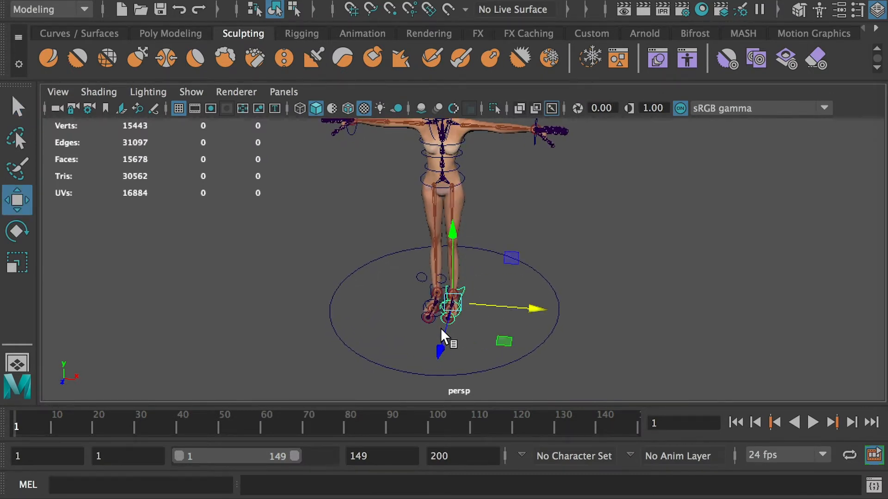
drag(440, 328, 312, 292)
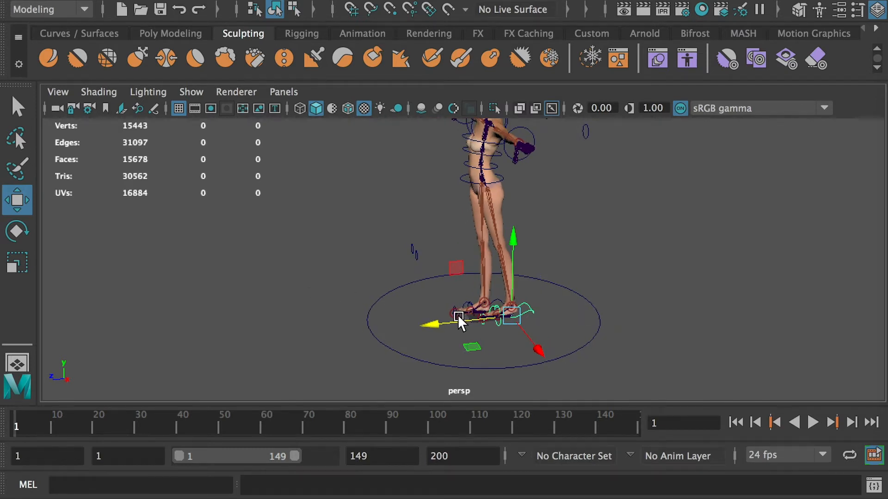
alt+drag(453, 314, 528, 320)
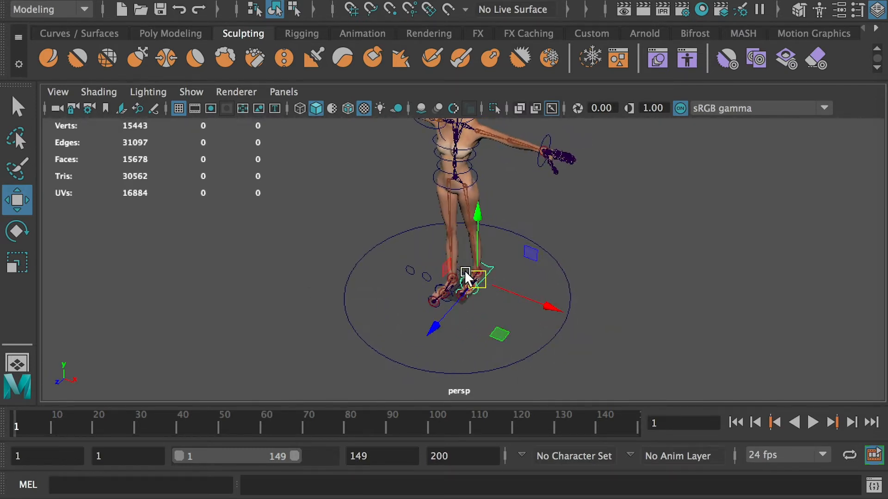
- Move the character's right foot control forward along its Z axis to start a stride
alt+right_drag(403, 285, 529, 292)
key(q)
click(464, 283)
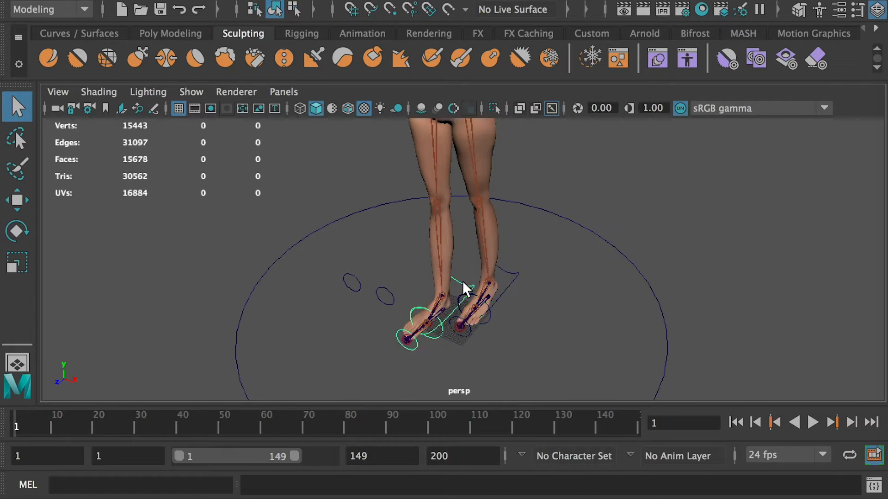
key(w)
drag(406, 338, 392, 350)
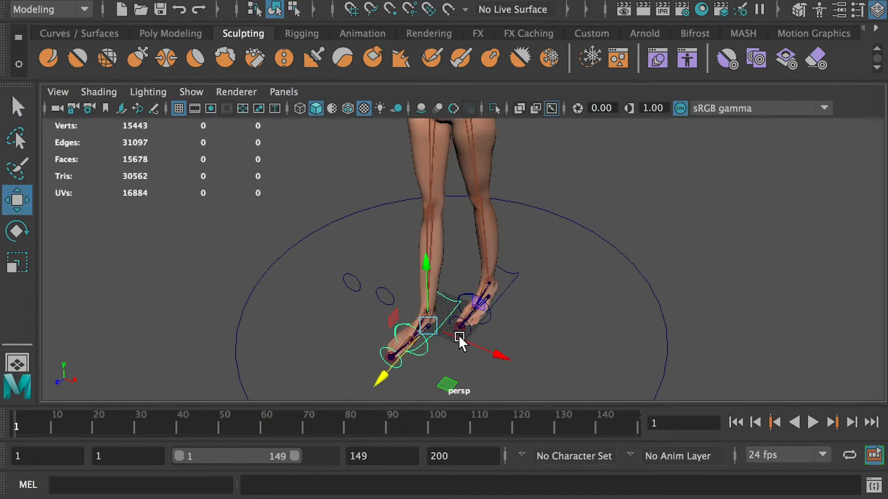
key(ctrl+z)
alt+right_drag(528, 348, 490, 346)
drag(409, 341, 396, 355)
- Shift the right foot control sideways along its X axis and fine-tune its forward position
drag(506, 339, 478, 334)
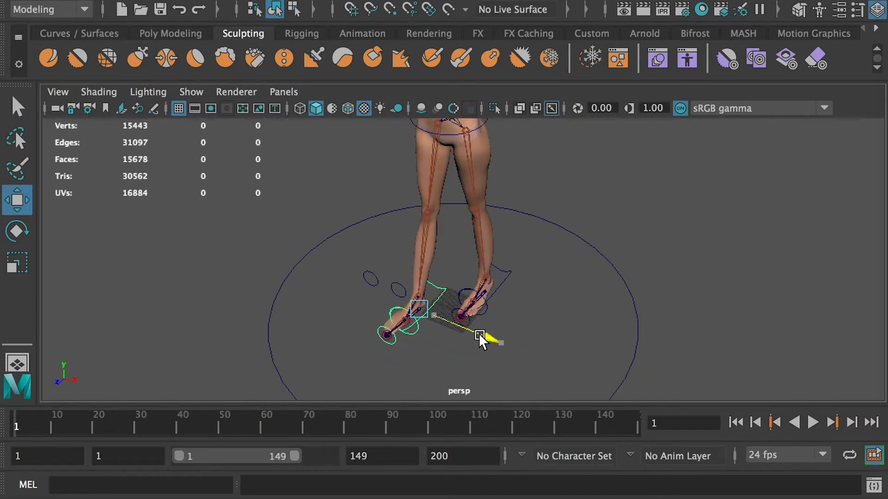
alt+right_drag(479, 334, 403, 303)
alt+drag(403, 303, 478, 265)
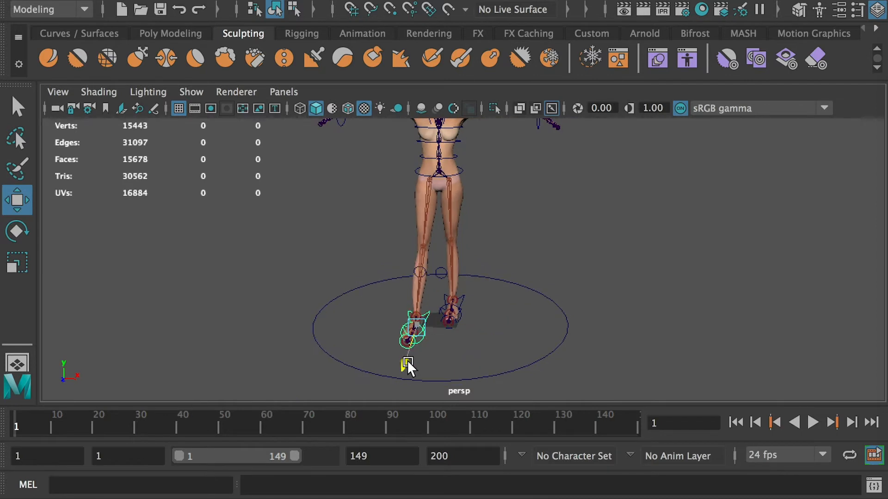
- Lower the hip control along its Y axis so that both knees bend
alt+drag(404, 362, 478, 237)
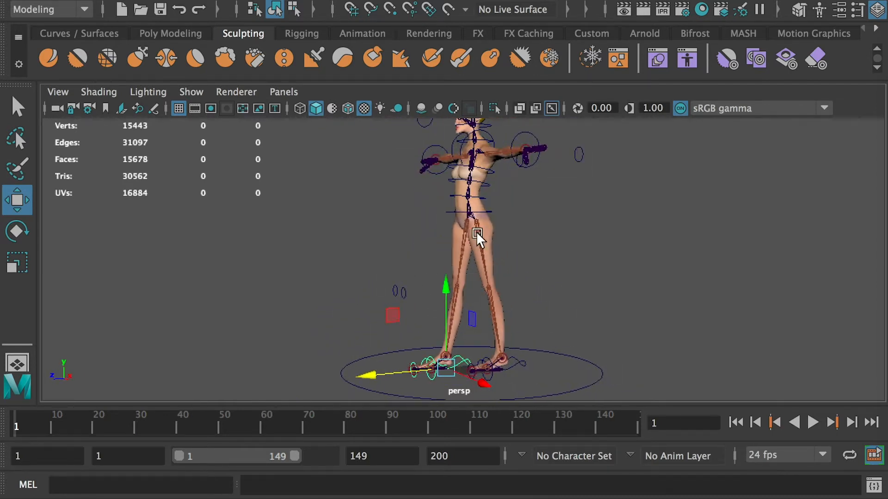
click(486, 209)
drag(463, 131, 458, 185)
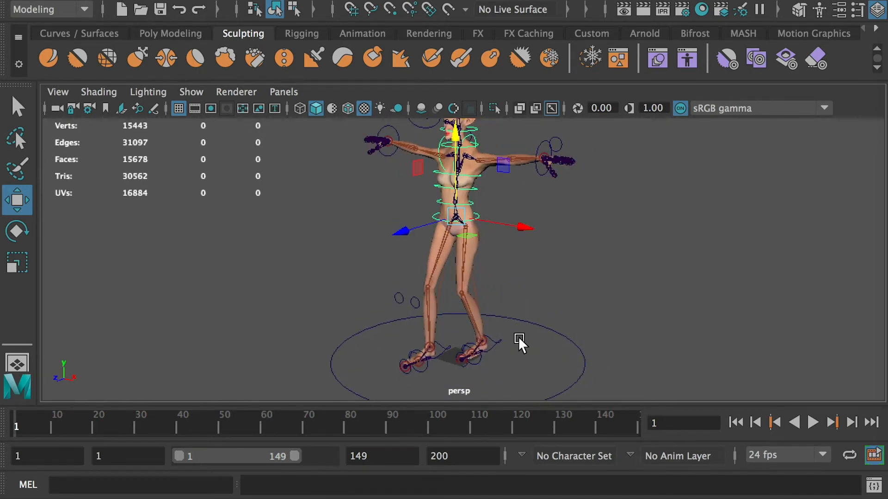
- Slide the left foot control along its Z axis to adjust the length of the stride
click(498, 345)
click(448, 362)
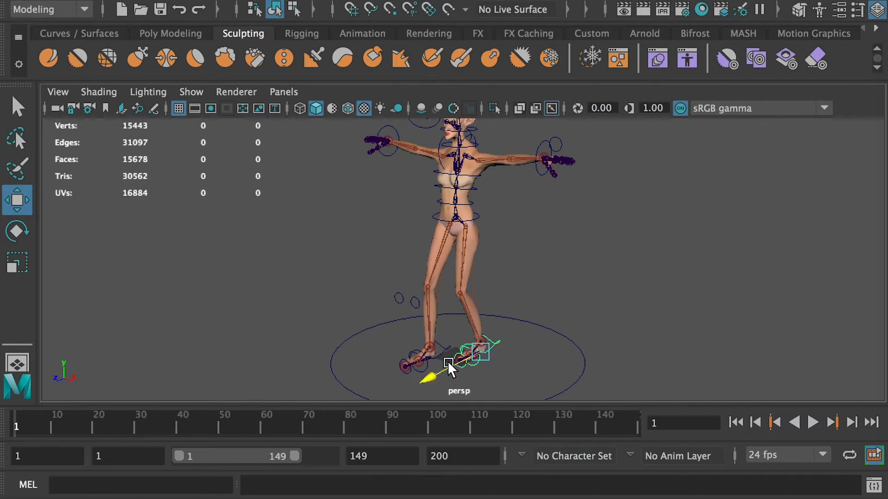
alt+drag(447, 362, 352, 317)
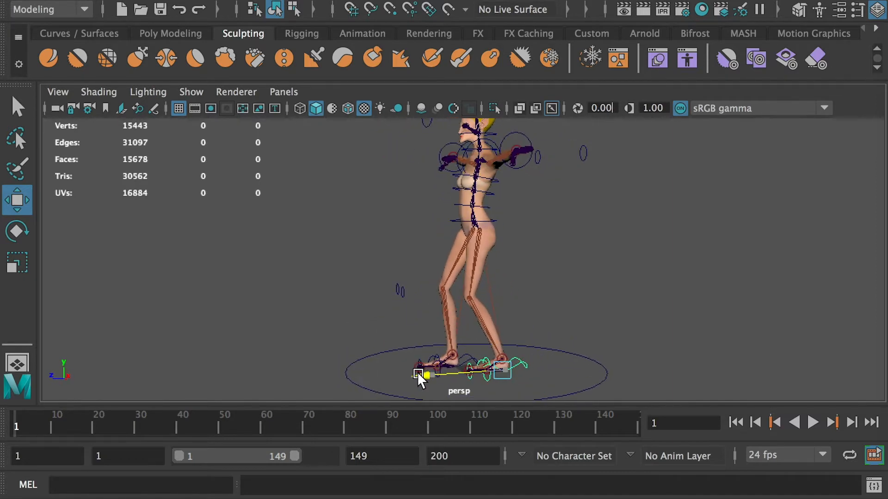
alt+drag(416, 372, 452, 322)
key(e)
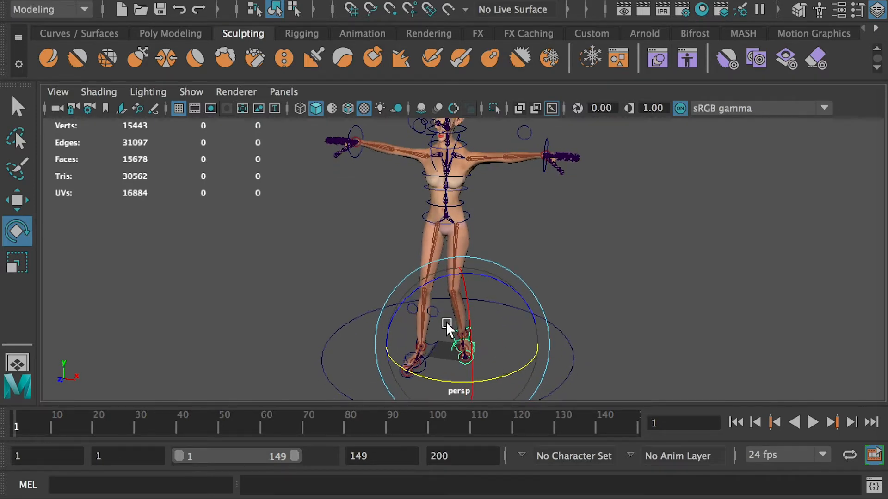
- Move the left knee's direction control forward and outward so the knee points away from the body's centre
key(q)
click(435, 311)
key(w)
alt+drag(462, 329, 431, 375)
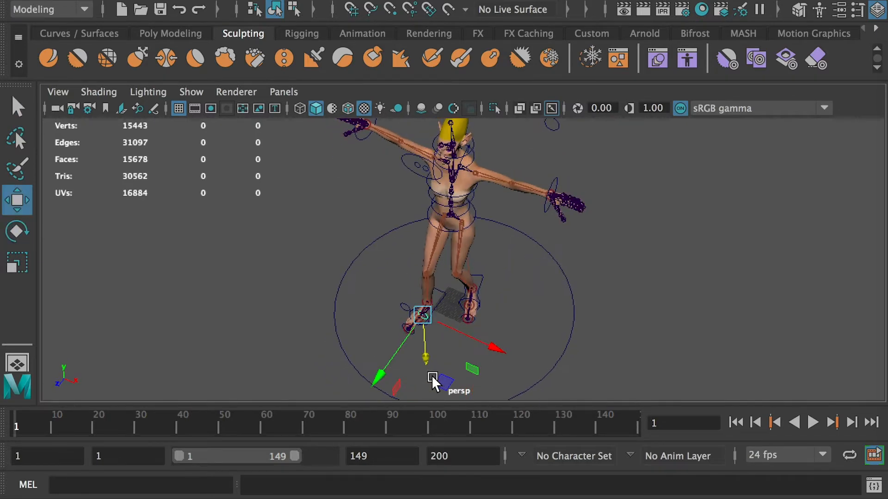
drag(474, 351, 431, 345)
drag(404, 357, 386, 371)
drag(466, 374, 466, 375)
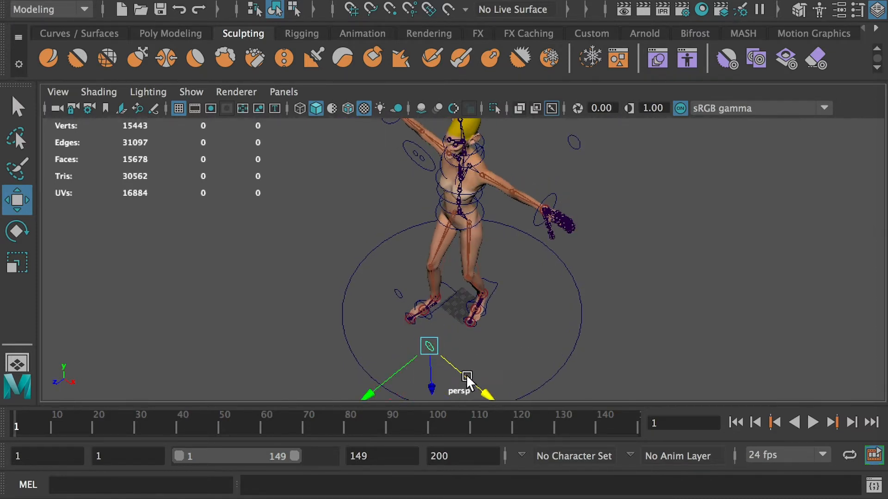
- Move the right knee's direction control outward to the character's right side
click(399, 293)
drag(370, 314, 343, 315)
alt+drag(402, 304, 455, 260)
- Go through the hip and foot controls and set a keyframe on the right foot control at frame 1
click(470, 218)
alt+drag(470, 221, 458, 306)
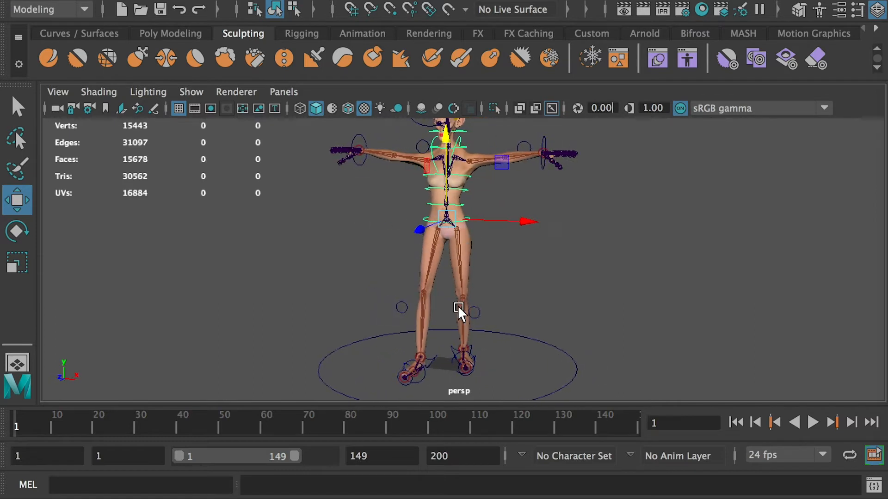
click(466, 352)
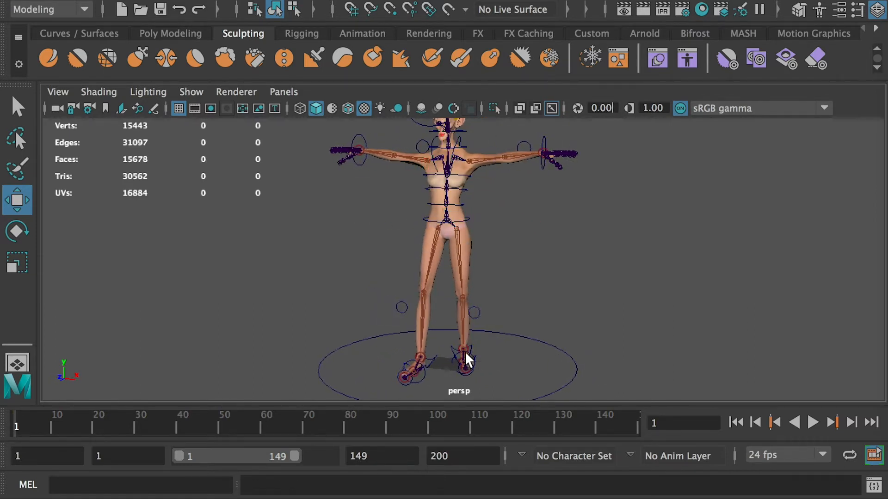
click(450, 346)
click(431, 354)
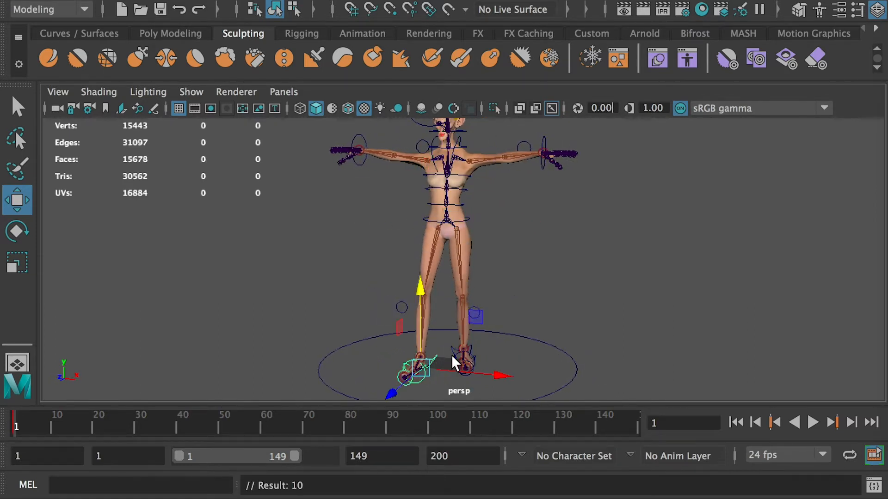
alt+drag(453, 357, 407, 324)
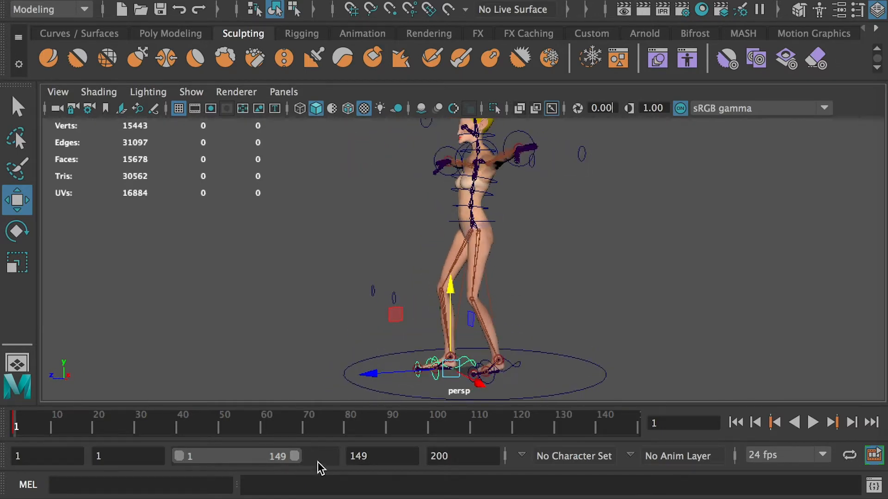
- Shorten the timeline's playback range so that it ends at frame 45
drag(294, 457, 232, 459)
double_click(387, 451)
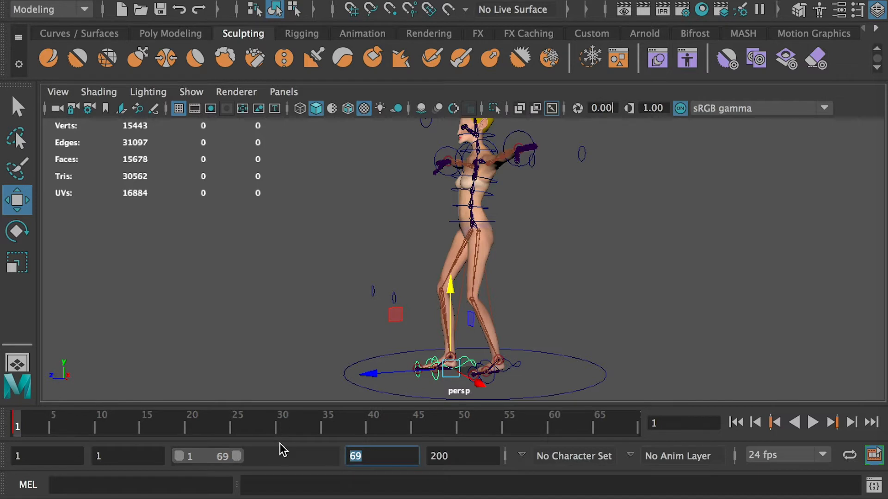
text(45)
key(Return)
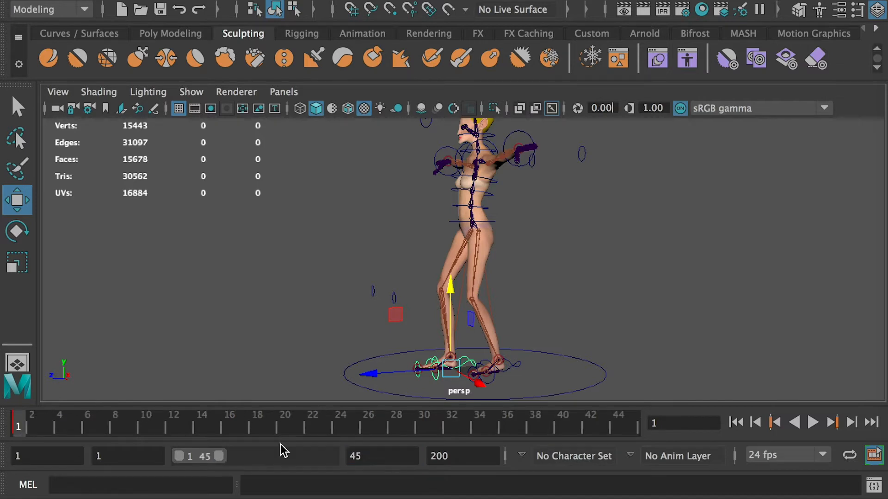
- At frame 8, lower the main body control so the character sinks into a deep crouch, and set a keyframe
click(117, 429)
click(492, 222)
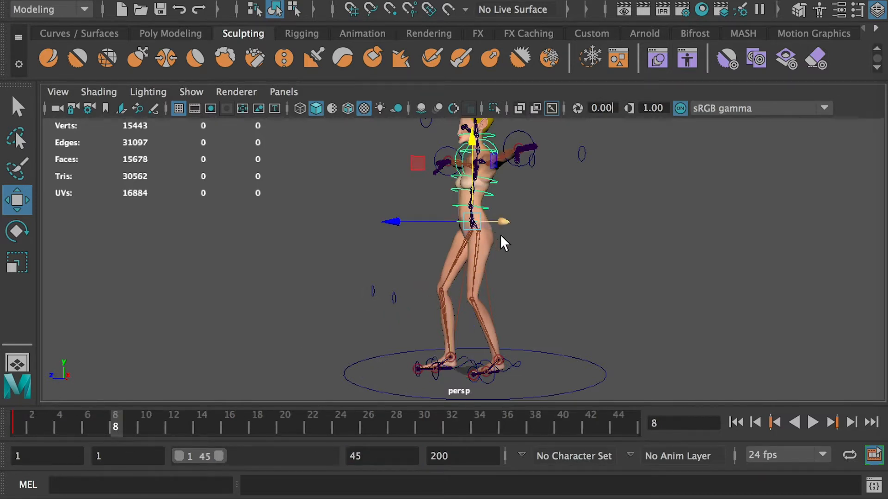
drag(466, 141, 460, 199)
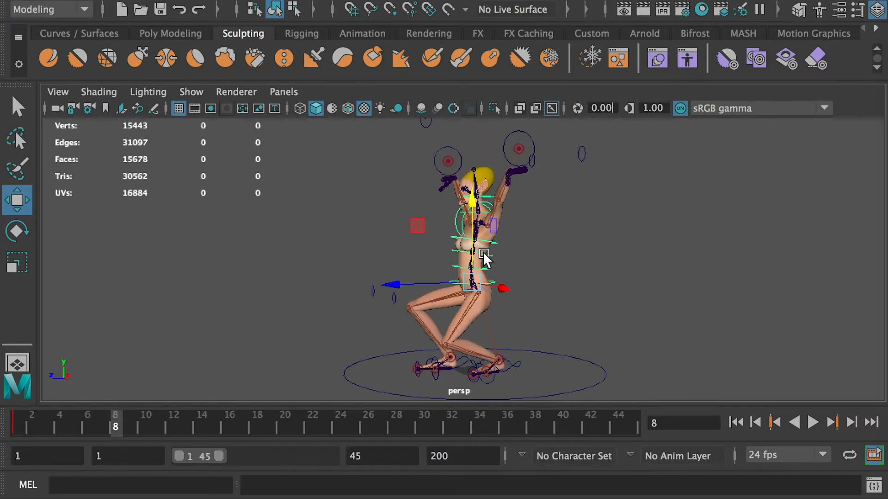
alt+drag(482, 252, 588, 253)
drag(447, 206, 331, 217)
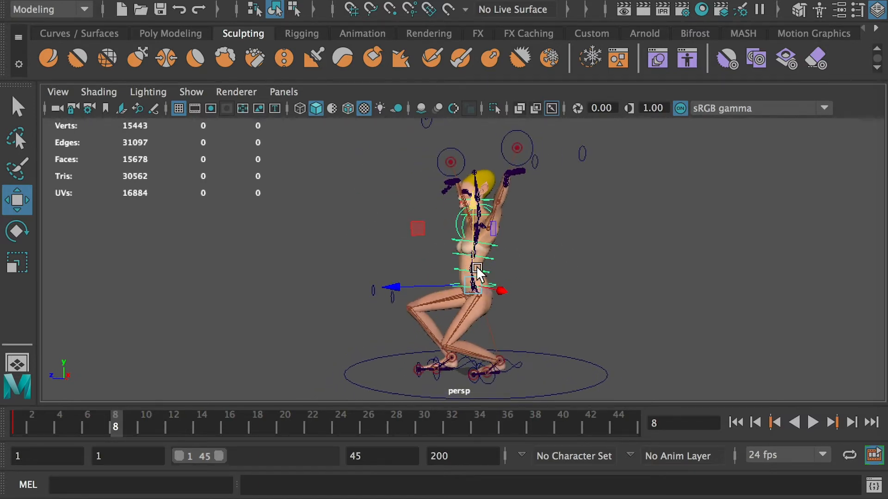
key(s)
- At frame 13, raise the main body control until the legs are fully stretched, and set a keyframe
drag(121, 419, 185, 434)
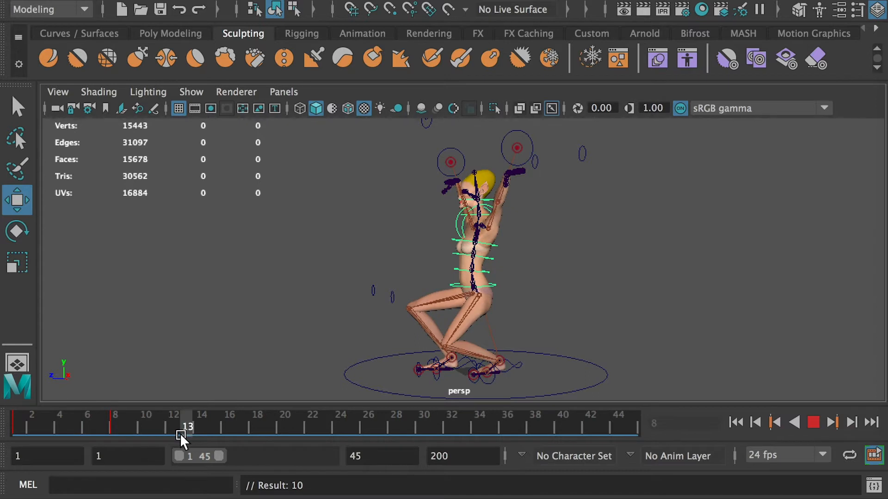
click(453, 203)
drag(472, 207, 475, 128)
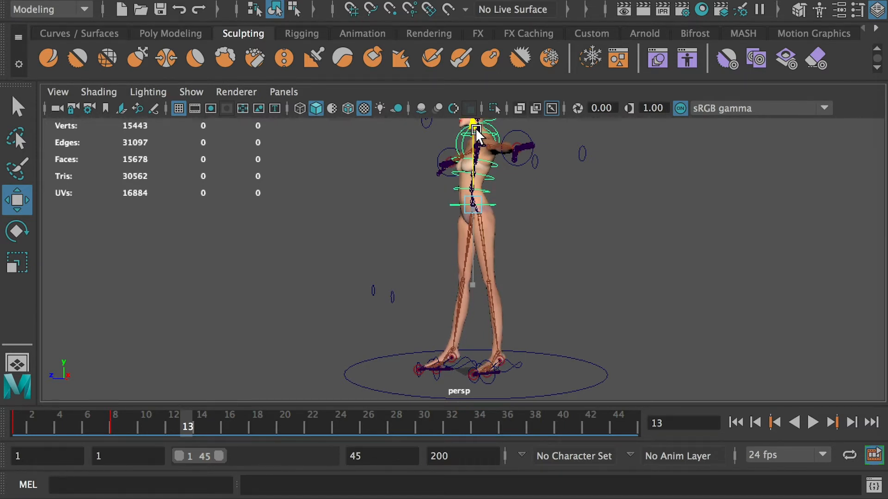
key(s)
- Return to frame 8 and set a keyframe on both foot controls together
click(112, 424)
drag(109, 421, 116, 421)
click(471, 375)
scroll(467, 373, up, 2)
alt+middle_drag(464, 370, 465, 322)
key(q)
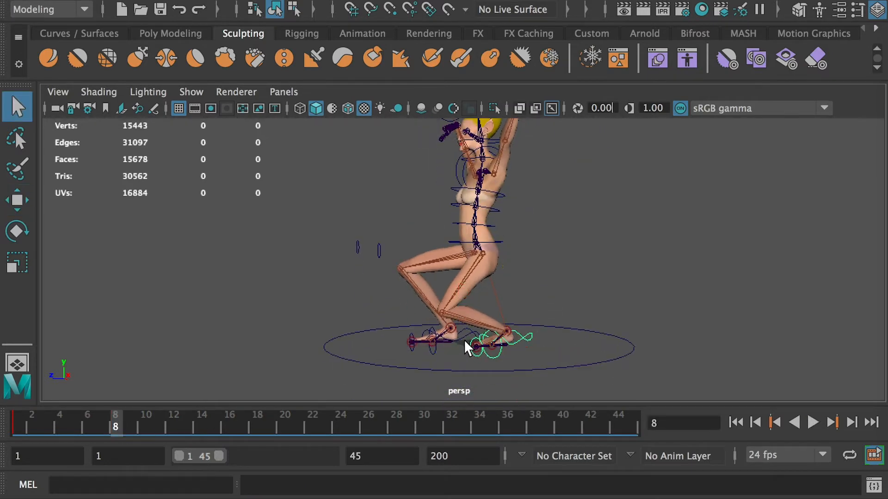
alt+drag(465, 339, 460, 332)
shift+click(459, 329)
key(s)
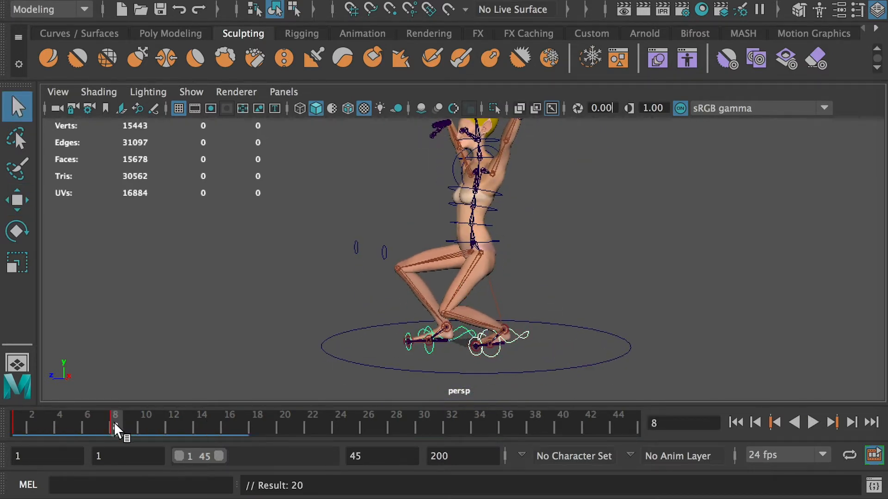
- At frame 13, select both foot controls and move them slightly up off the ground
click(184, 422)
alt+middle_drag(509, 317, 495, 382)
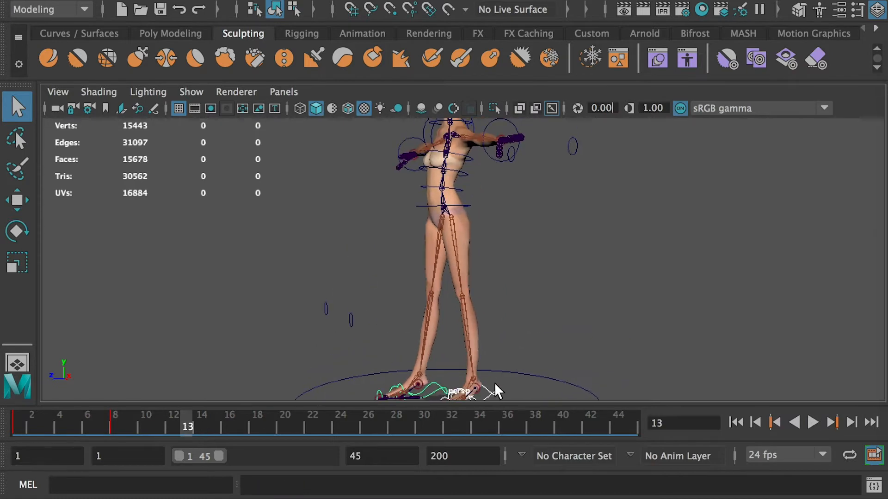
alt+right_drag(494, 382, 504, 340)
alt+middle_drag(504, 340, 488, 284)
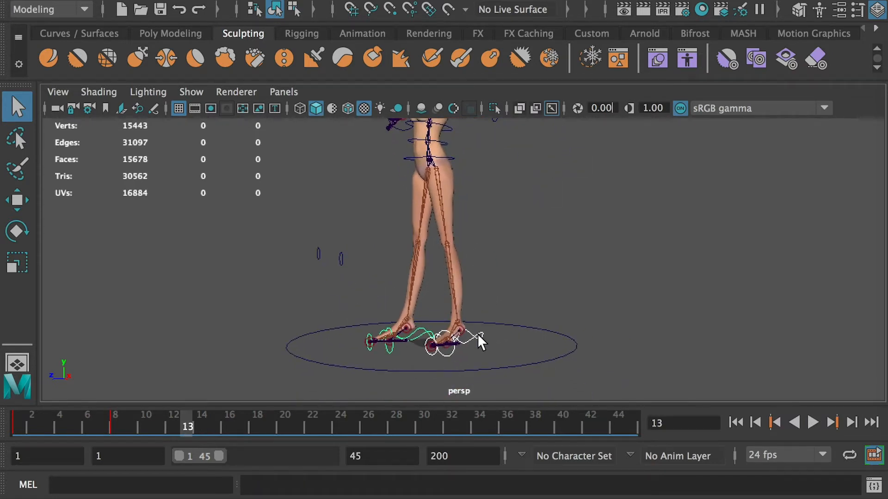
click(477, 333)
shift+click(428, 334)
key(w)
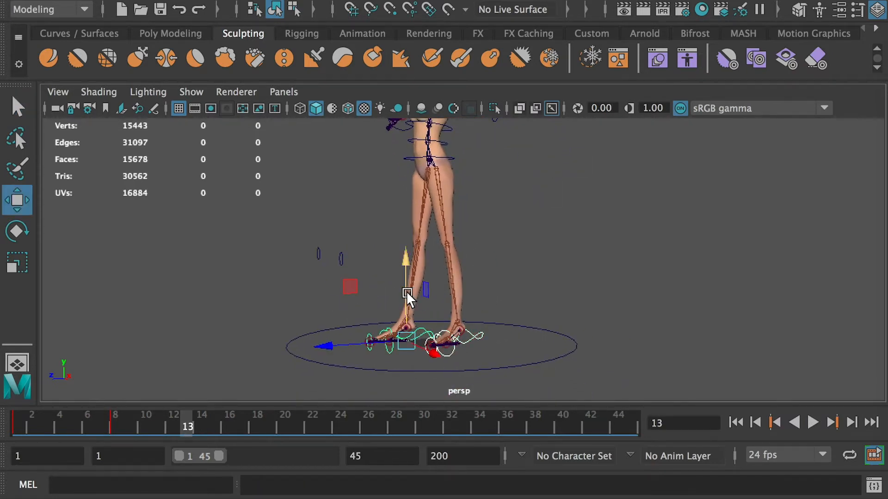
drag(407, 288, 411, 273)
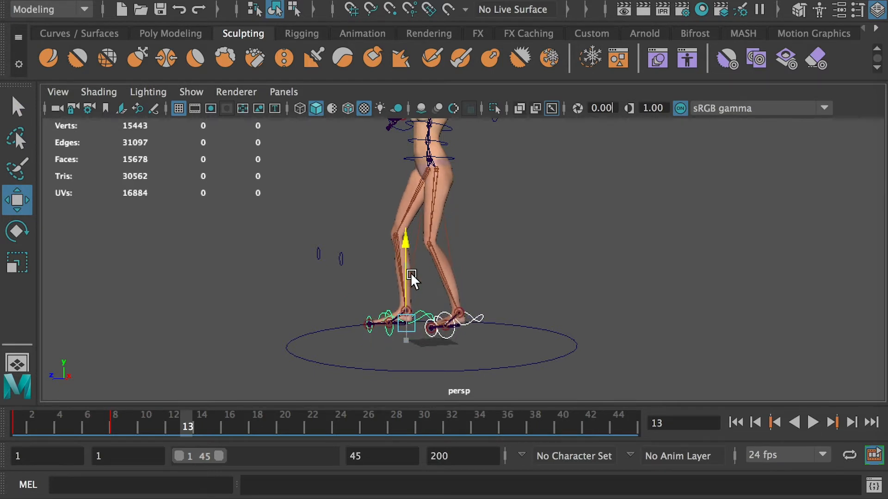
- Rotate the left and right foot controls so the heels lift and the toes point down, and set a keyframe on the right foot
click(476, 296)
click(476, 315)
key(e)
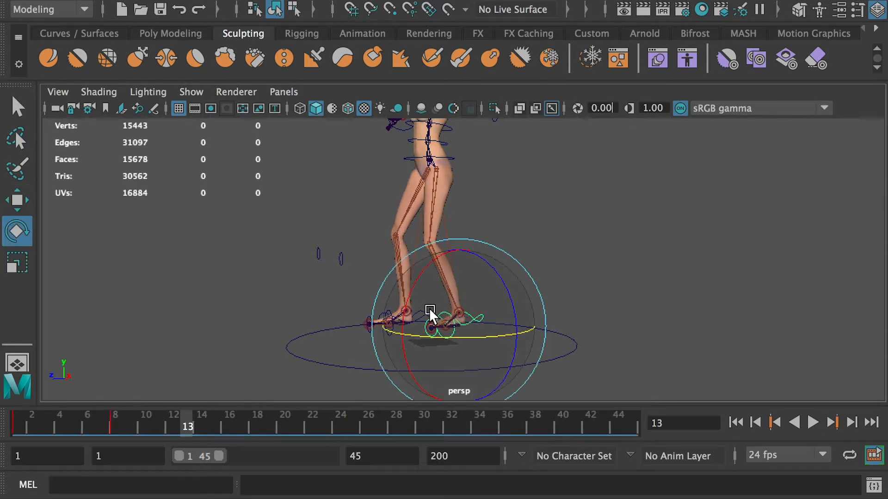
drag(407, 292, 276, 281)
click(657, 234)
click(408, 320)
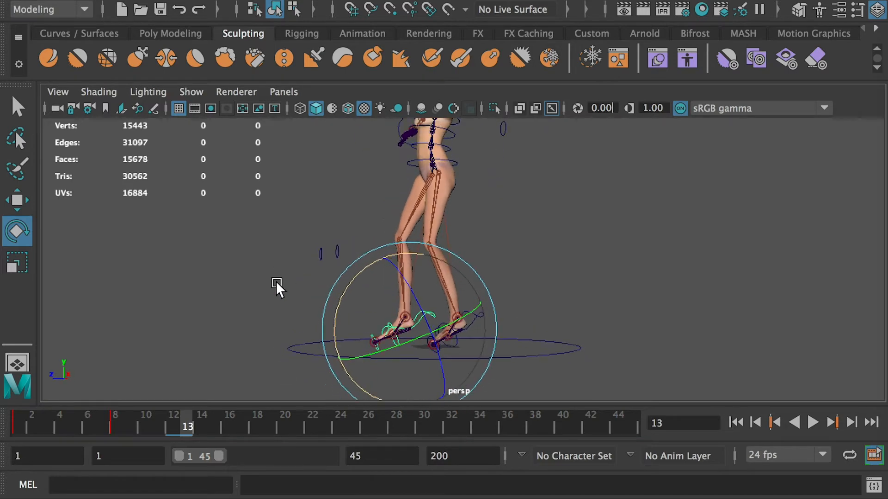
drag(349, 293, 470, 308)
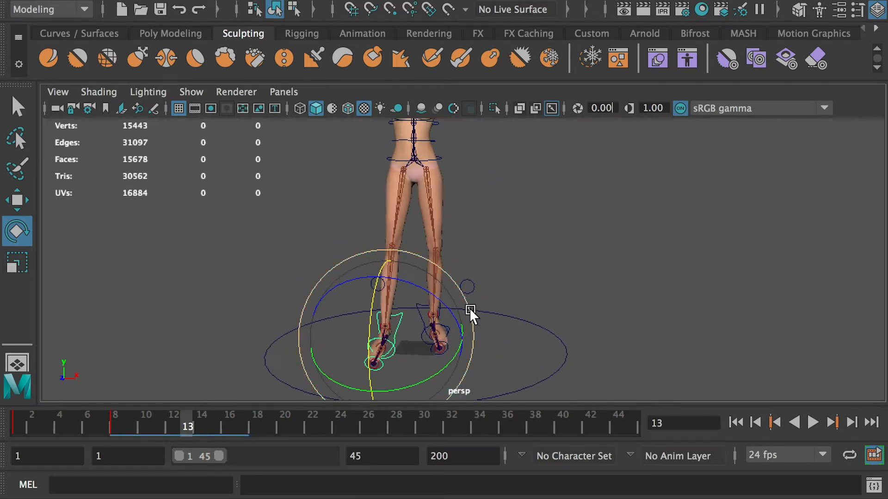
key(s)
- Play back and scrub the animation to check the crouch and push-off poses
alt+drag(531, 307, 548, 264)
alt+right_drag(548, 263, 525, 276)
click(526, 275)
alt+drag(526, 276, 484, 332)
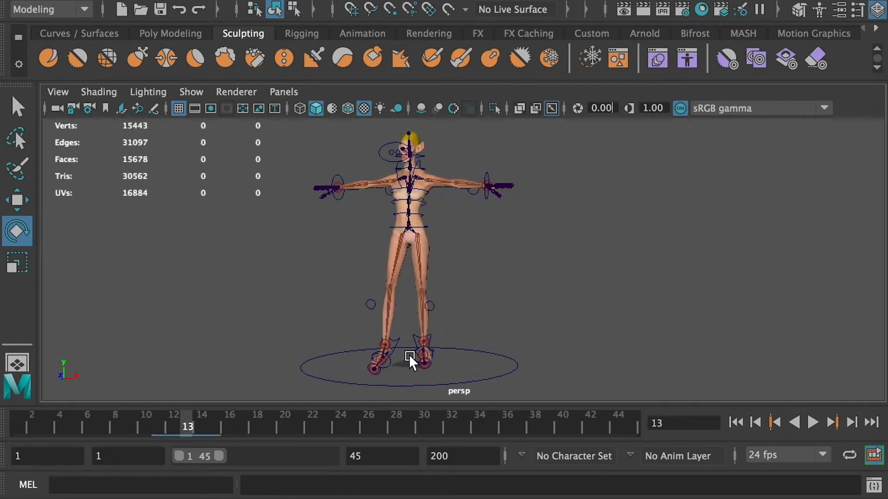
key(alt+v)
drag(81, 421, 248, 435)
key(Escape)
alt+right_drag(298, 357, 475, 314)
alt+drag(476, 315, 289, 416)
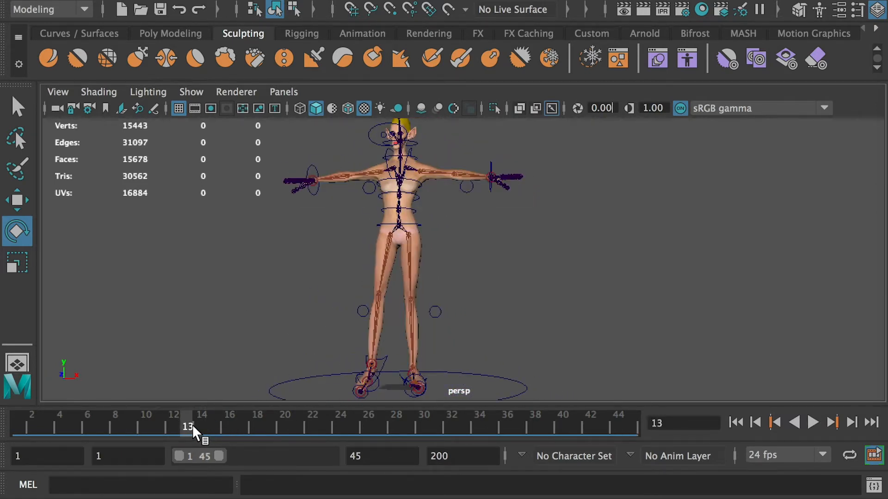
- At frame 19, raise the main body control high above the ground for the jump
drag(193, 425, 270, 430)
click(387, 357)
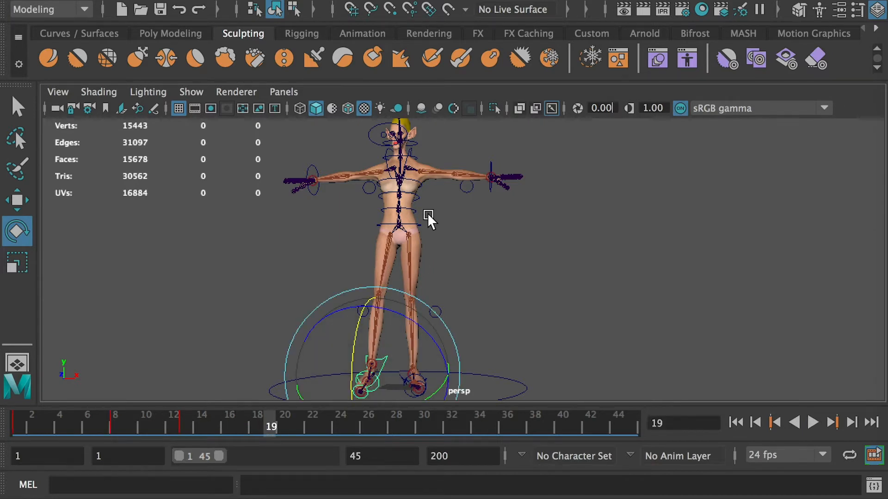
click(419, 224)
alt+drag(420, 223, 454, 242)
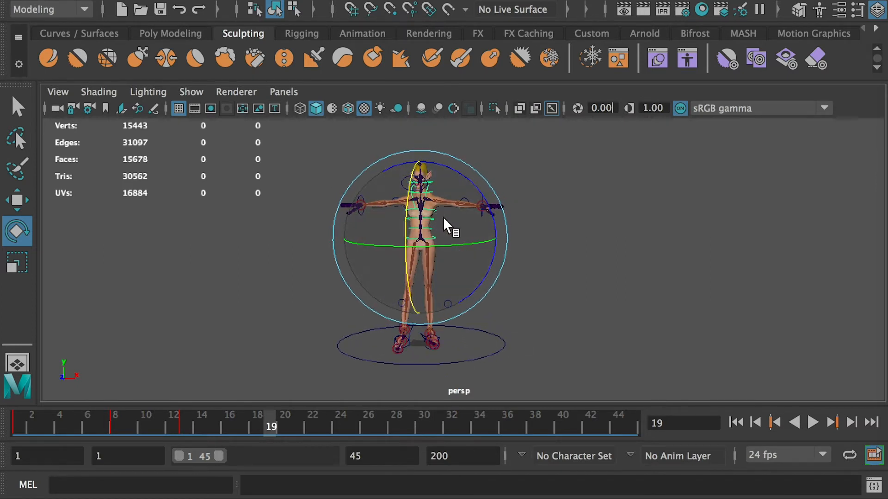
key(w)
drag(423, 184, 419, 145)
alt+drag(418, 164, 419, 143)
alt+right_drag(383, 207, 395, 250)
- Return to frame 13, rotate the left foot control so its heel lifts, and set a keyframe on it
click(384, 363)
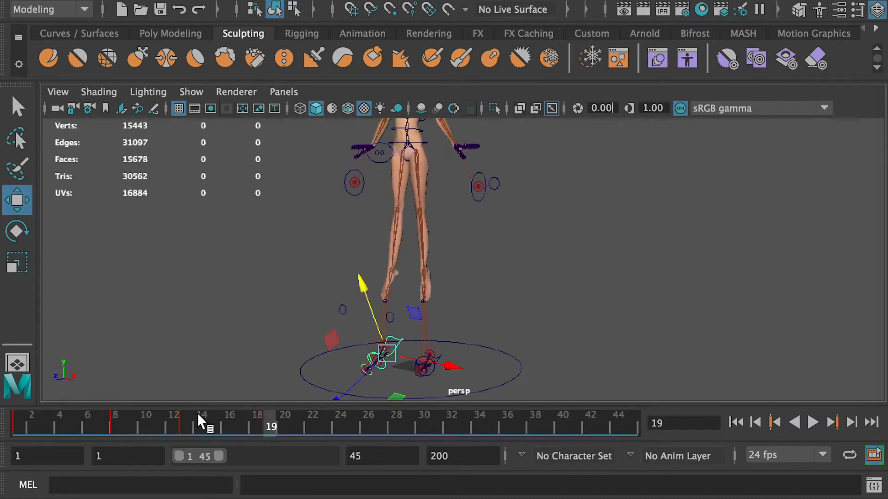
mouse_move(197, 420)
mouse_down()
mouse_move(125, 423)
mouse_move(188, 423)
mouse_up()
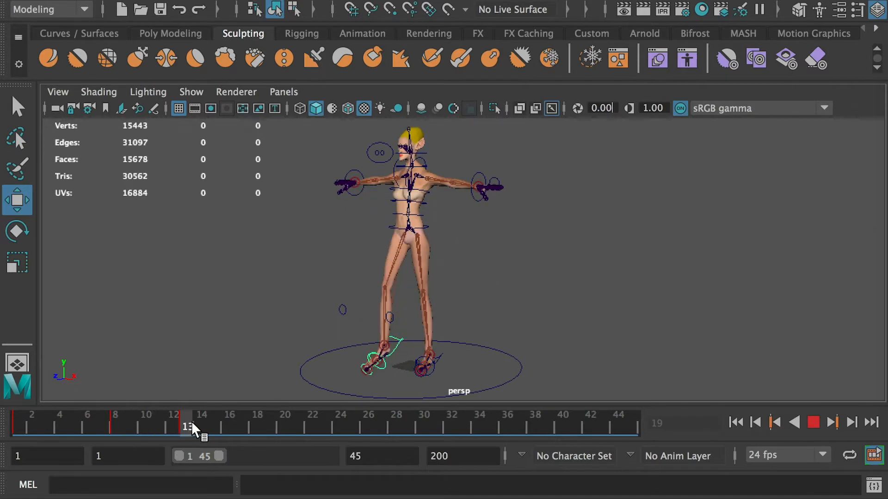
alt+right_drag(331, 373, 456, 308)
alt+middle_drag(456, 308, 446, 269)
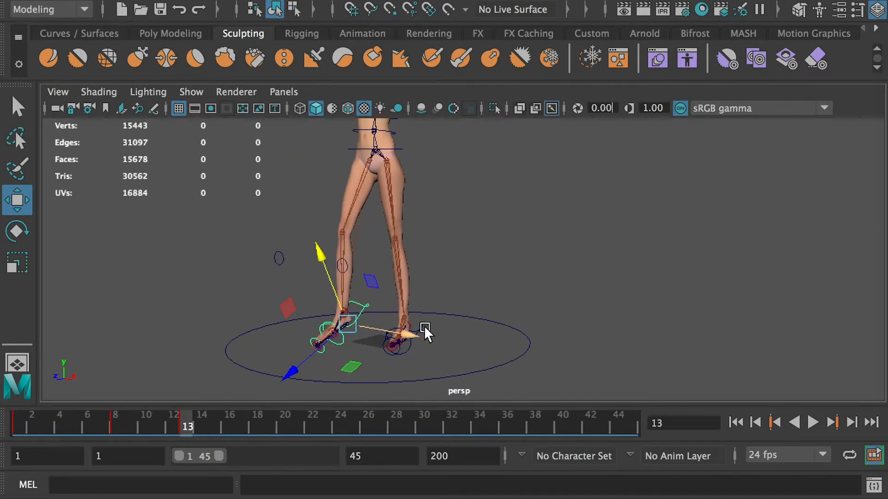
click(422, 326)
click(406, 340)
key(e)
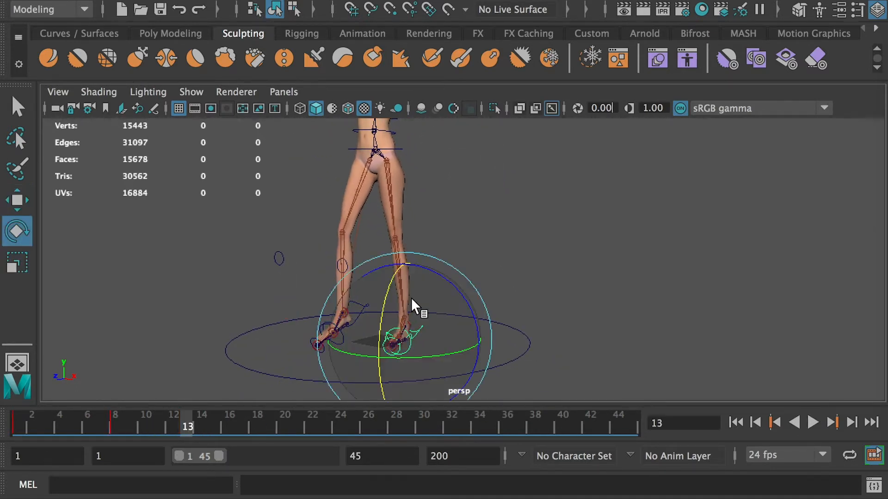
key(w)
alt+drag(410, 298, 423, 261)
key(e)
drag(386, 285, 421, 312)
key(s)
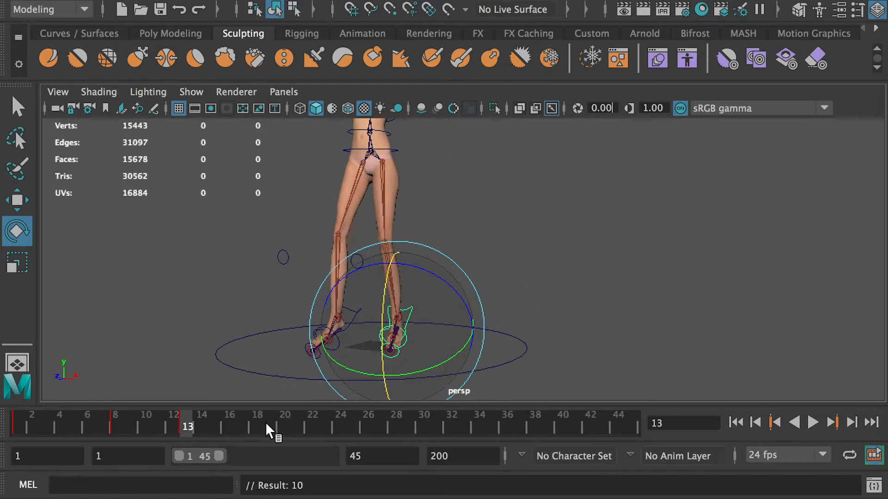
- At frame 19, set the left foot control's Rotate X to 0 and set a keyframe
click(266, 424)
alt+drag(342, 221, 456, 301)
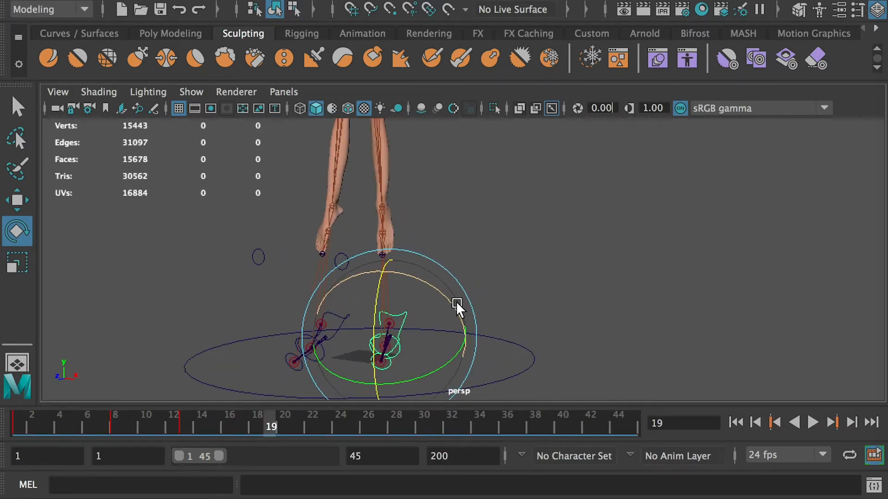
key(q)
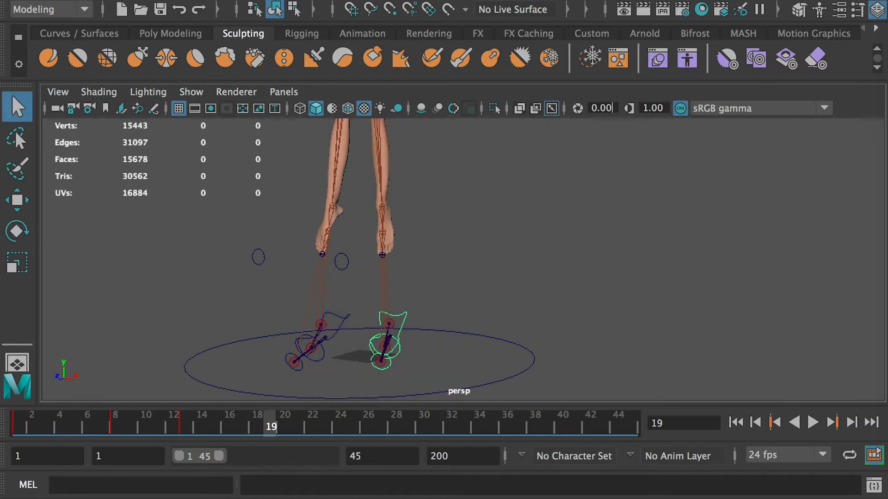
drag(887, 116, 834, 95)
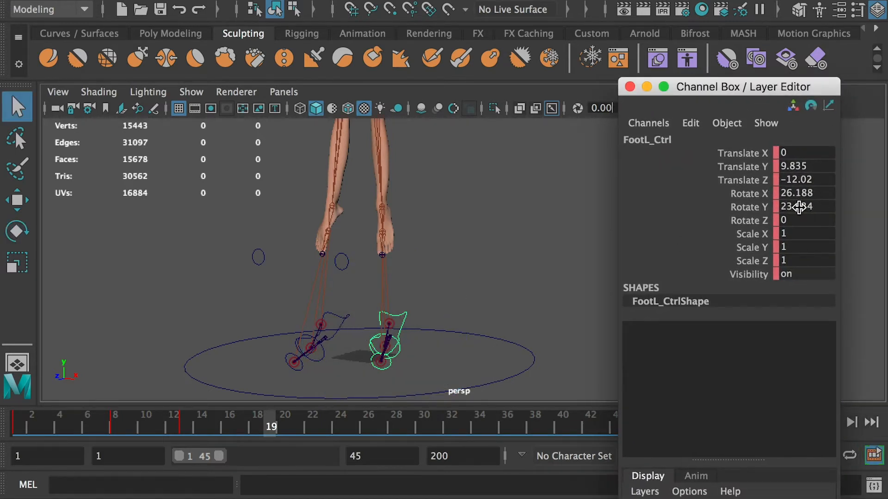
double_click(803, 194)
text(0)
key(Return)
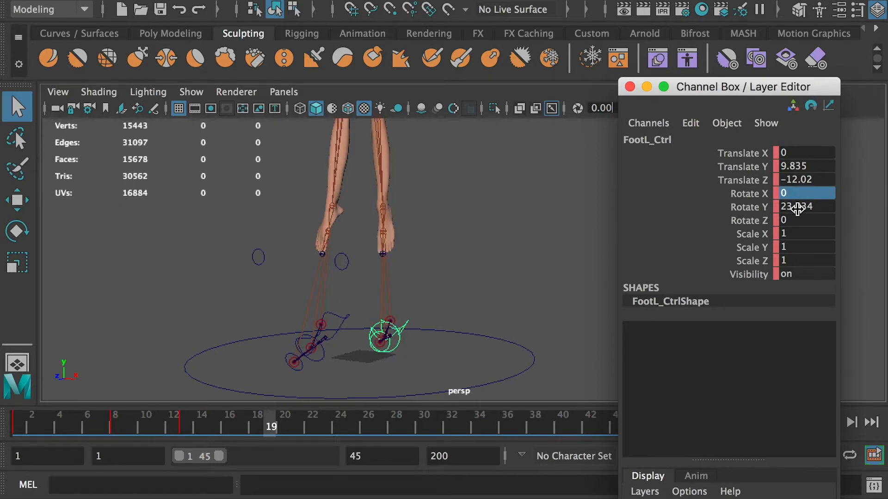
key(s)
- Set the right foot control's Rotate X to 0 at frame 19 and set a keyframe
click(345, 319)
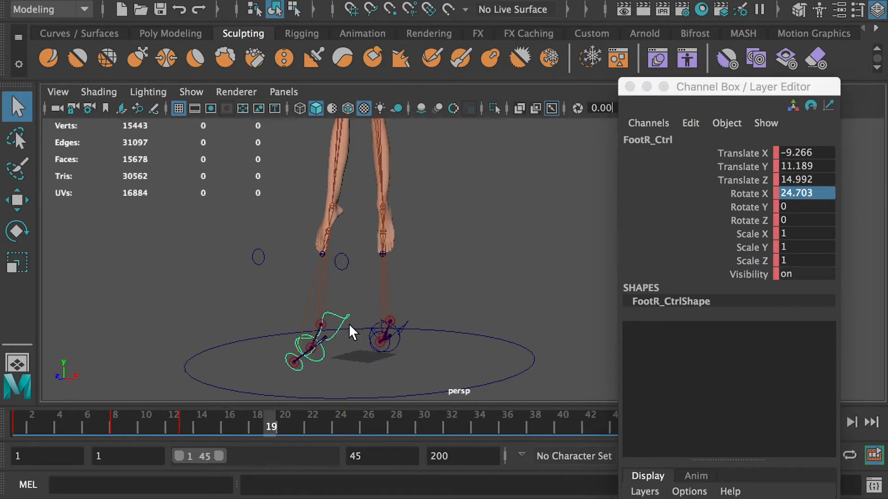
double_click(794, 194)
text(0)
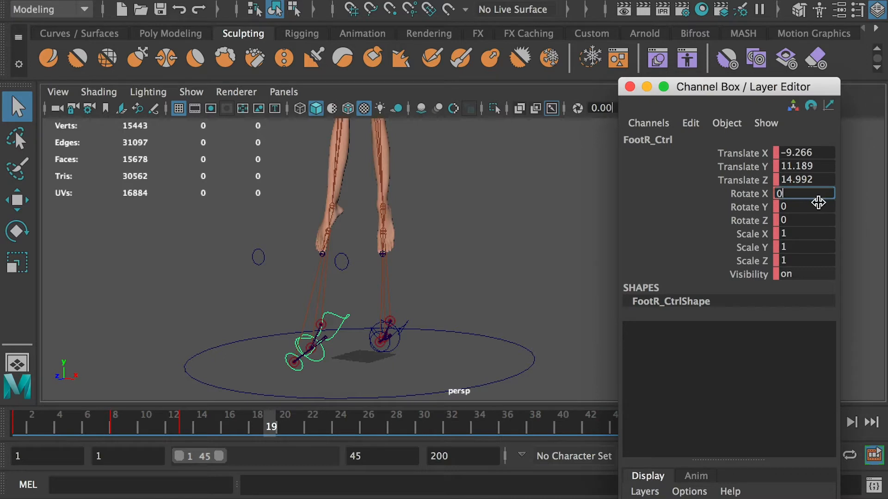
key(Return)
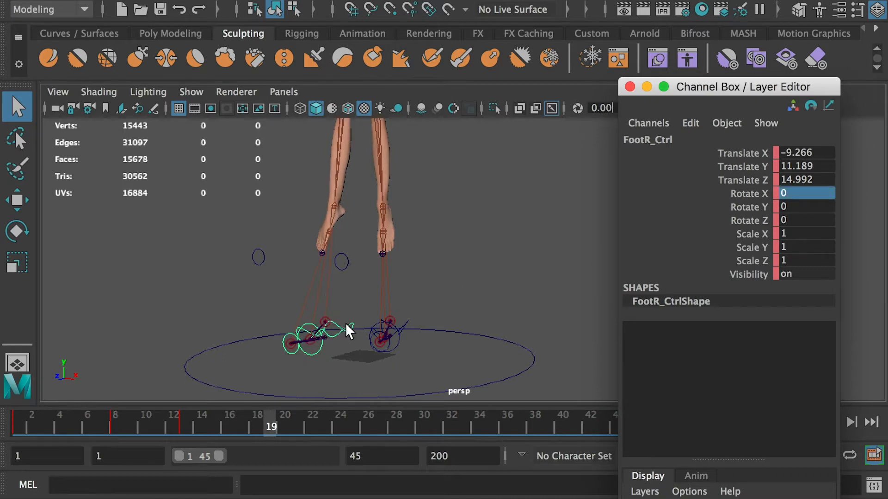
key(s)
- Raise both foot controls together towards the airborne body, with the left foot's Translate Y at about 129.8
click(405, 323)
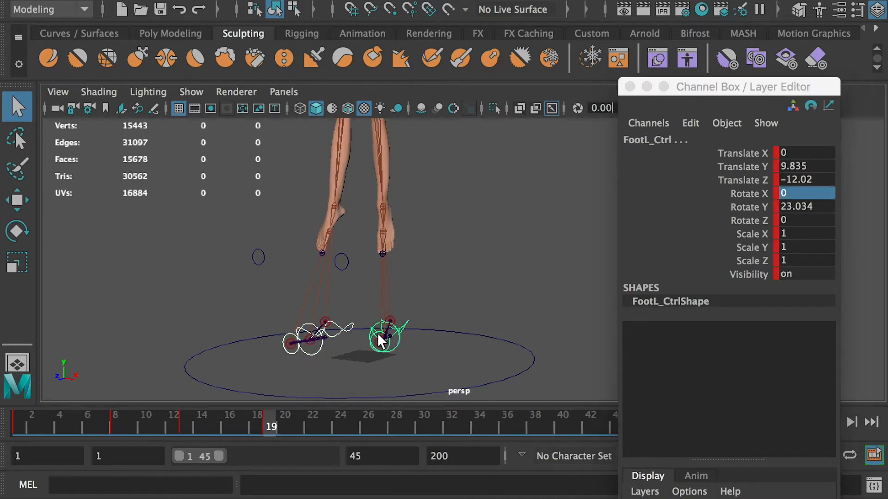
key(w)
drag(397, 287, 388, 139)
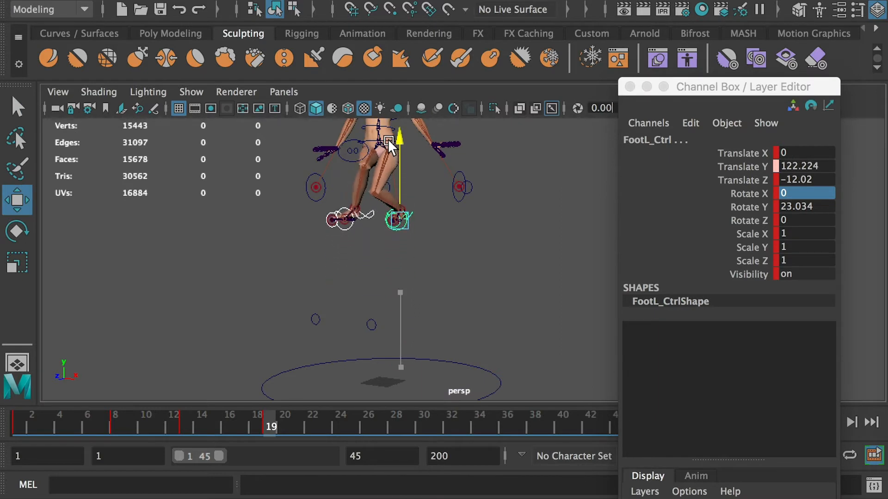
alt+drag(387, 186, 360, 298)
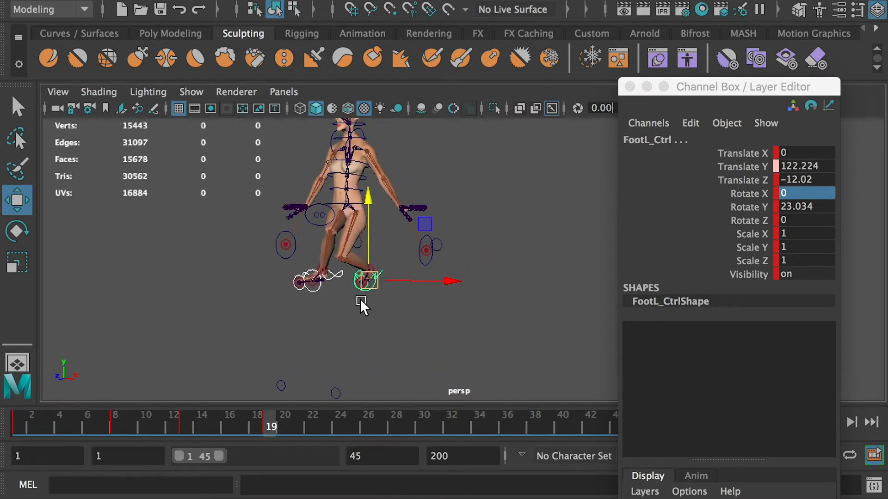
drag(365, 219, 370, 214)
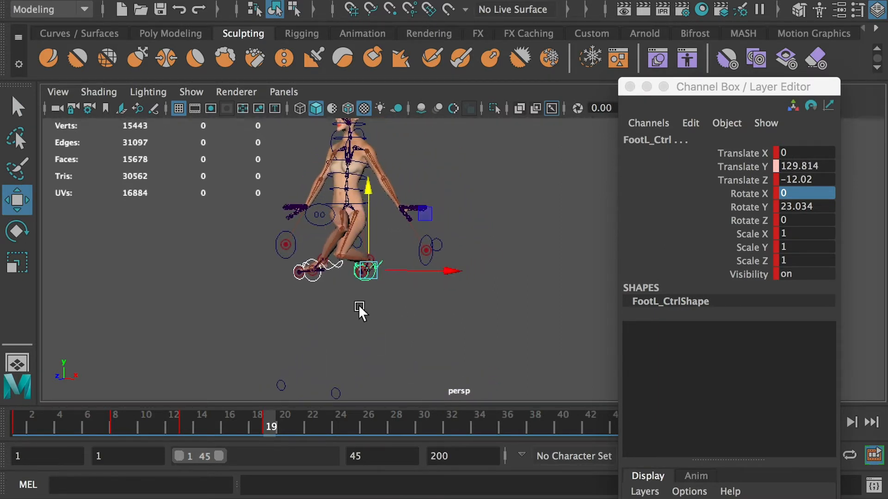
- Raise both knee controls together towards the airborne legs at frame 19, with the left knee's Translate Z at about -112.9
alt+drag(358, 304, 359, 252)
alt+drag(359, 345, 277, 313)
click(277, 323)
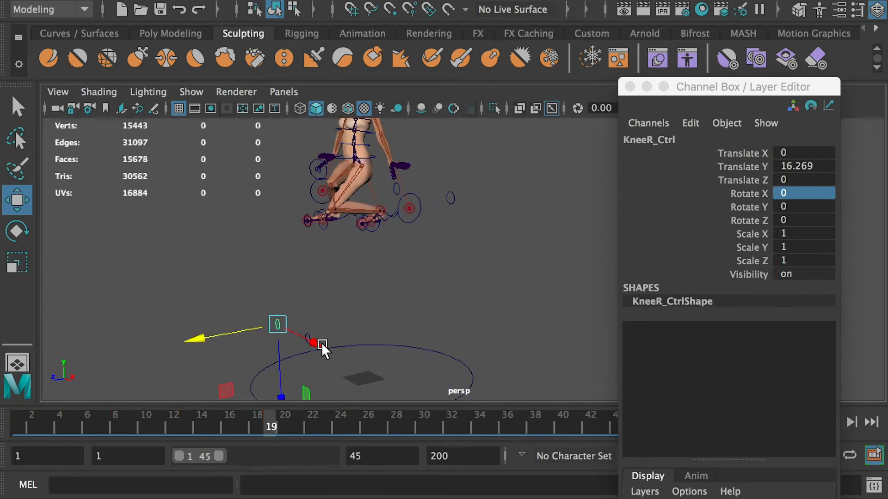
click(309, 340)
drag(301, 375, 312, 283)
- Move the left knee control outward to a Translate X of about 52.7 so the left knee opens sideways
alt+drag(313, 291, 296, 268)
alt+drag(296, 268, 356, 274)
click(344, 275)
click(330, 261)
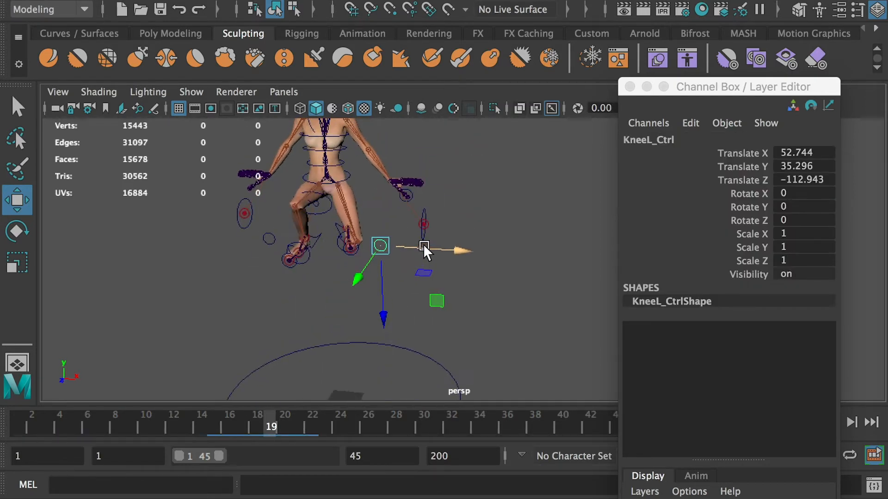
drag(424, 246, 427, 246)
- Tilt both feet's toes down at frame 19, with Rotate X about 31.7 on the left and 35.7 on the right, and key them
click(352, 245)
alt+drag(407, 323, 349, 272)
key(e)
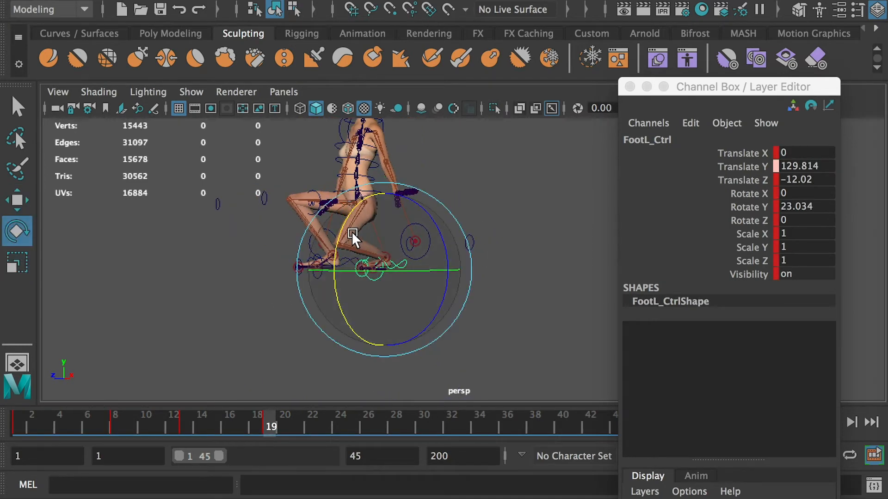
drag(351, 232, 332, 289)
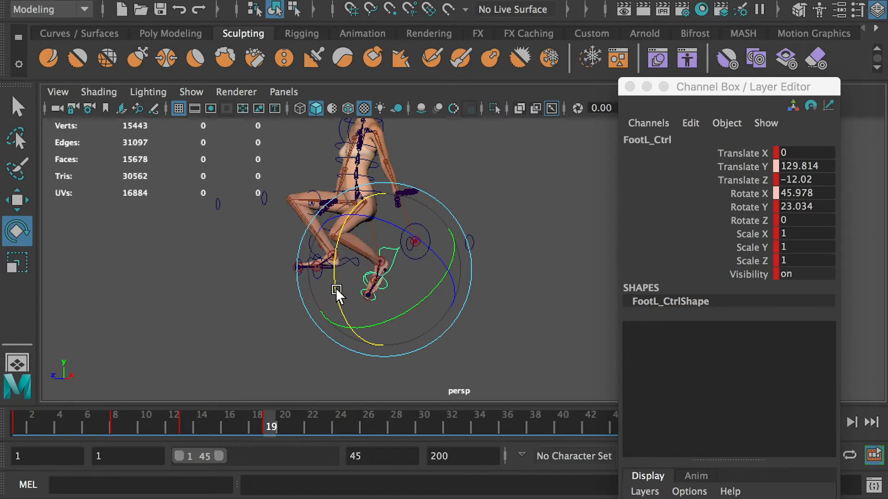
key(w)
drag(242, 237, 328, 277)
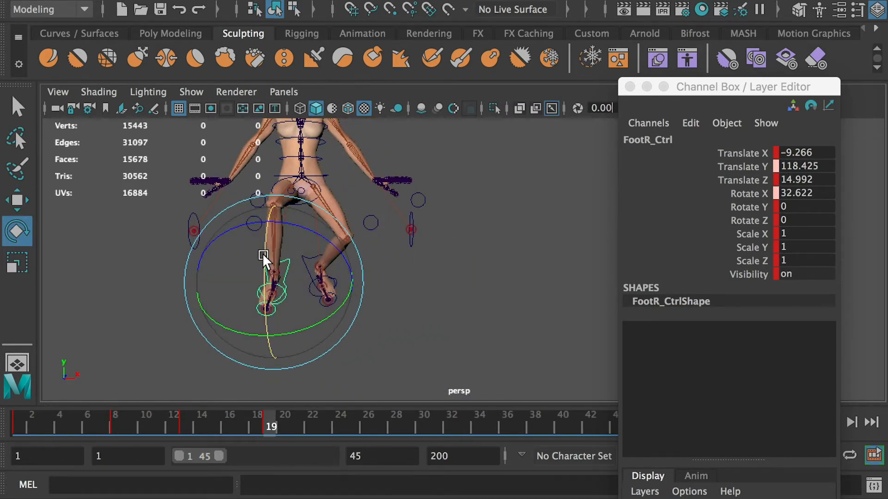
drag(262, 253, 261, 259)
click(429, 315)
click(301, 265)
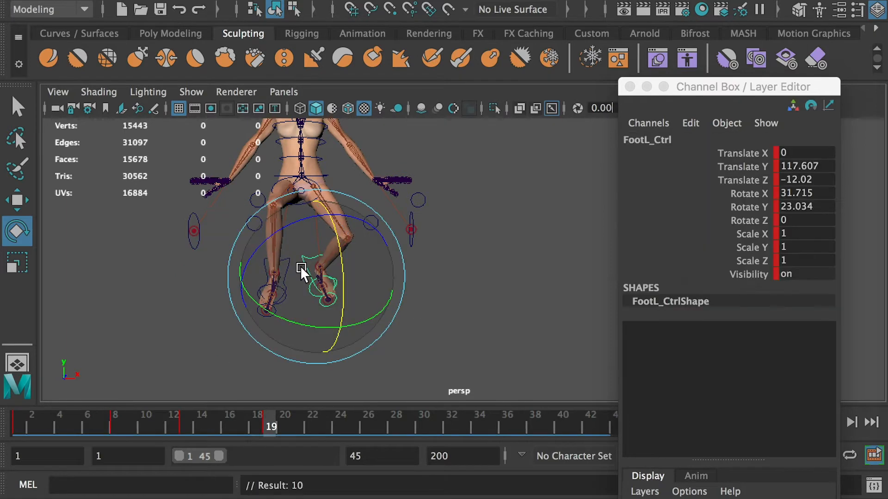
- Try raising the left foot control along its tilted axis, and undo the move
click(491, 303)
alt+drag(491, 304, 295, 417)
alt+drag(315, 303, 268, 329)
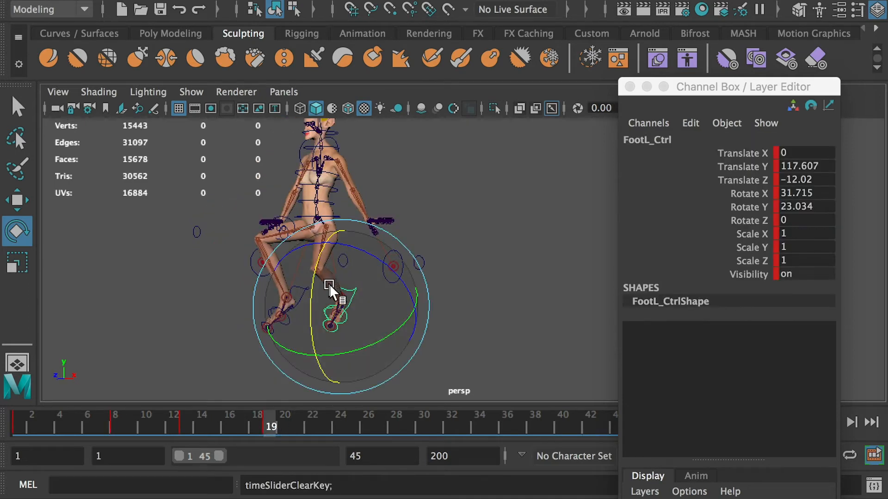
key(w)
drag(332, 265, 328, 256)
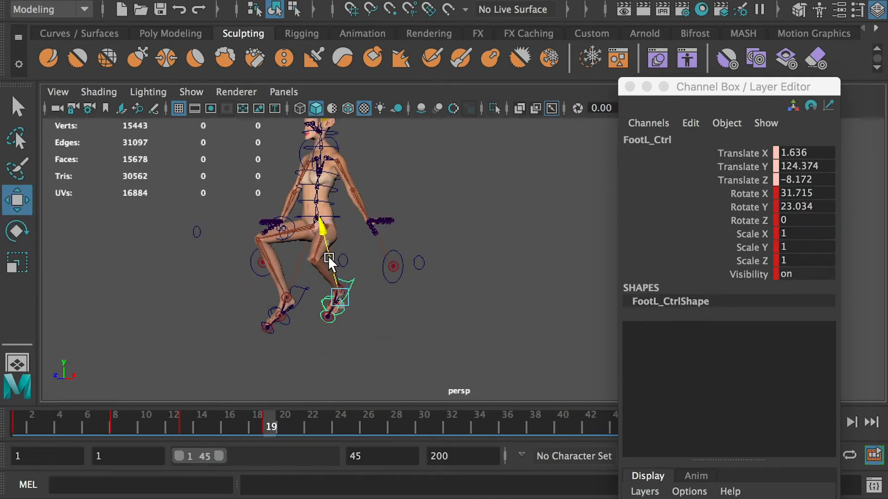
key(ctrl+z)
- Level the left foot at Rotate X 0, raise it to Translate Y about 130, and key it tilted at Rotate X about 34.3
double_click(805, 193)
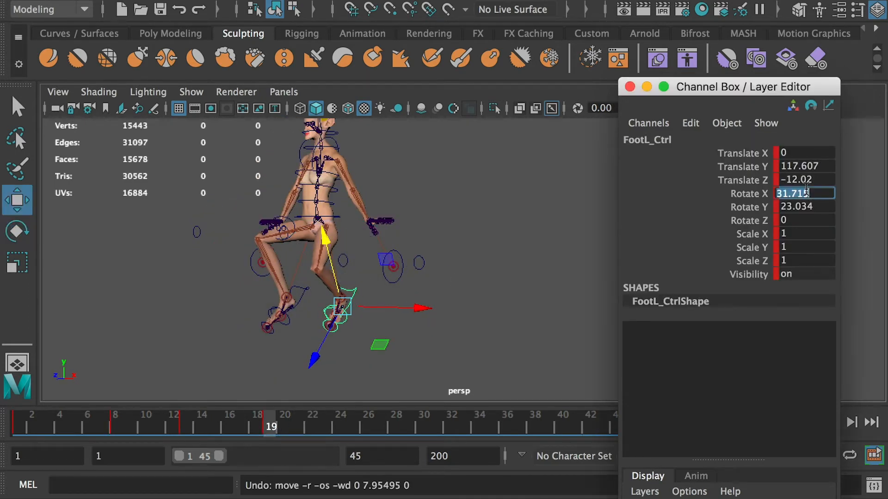
text(0)
key(Return)
drag(338, 254, 298, 299)
key(e)
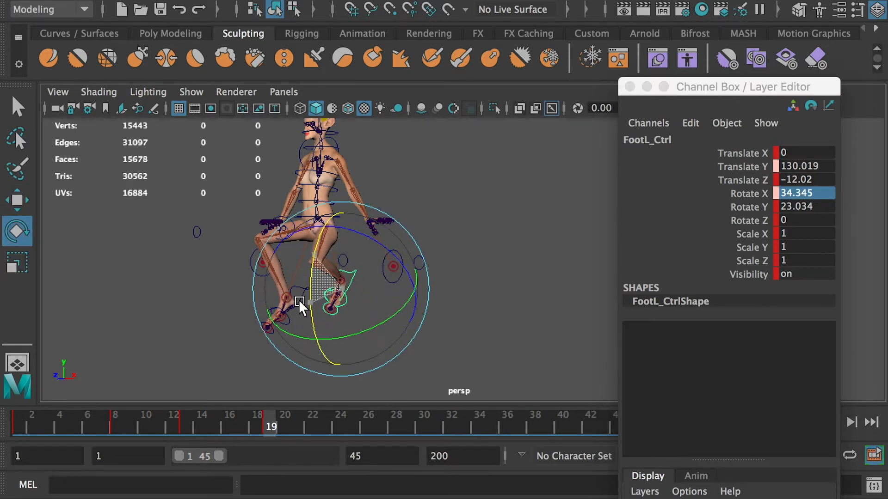
key(w)
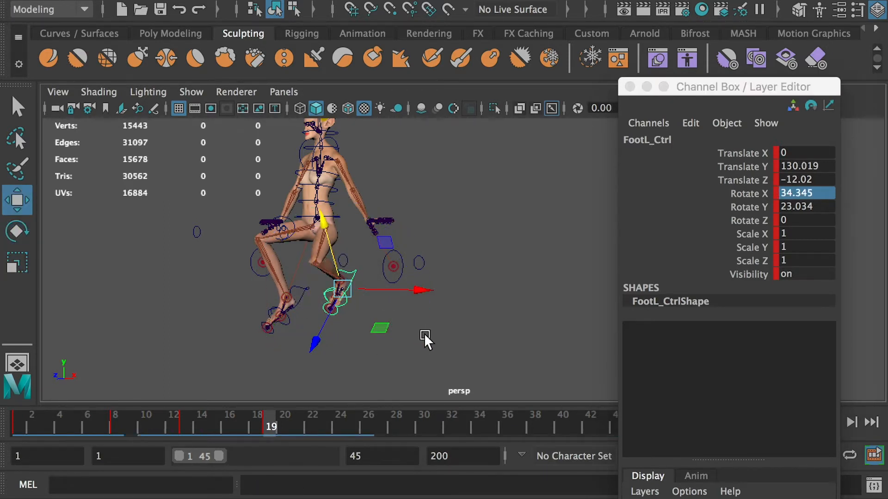
- Select the hip and both foot controls at frame 13 and copy their keys
click(424, 333)
alt+drag(423, 333, 336, 349)
click(362, 206)
click(326, 419)
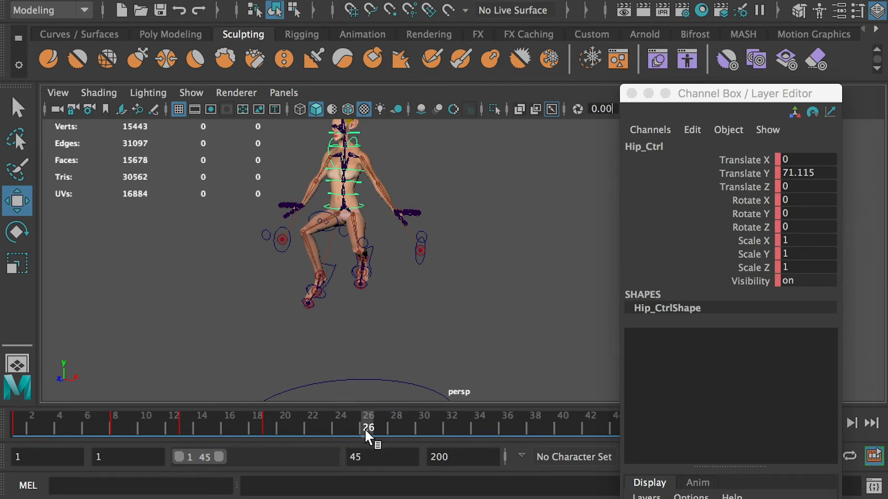
drag(340, 433, 184, 430)
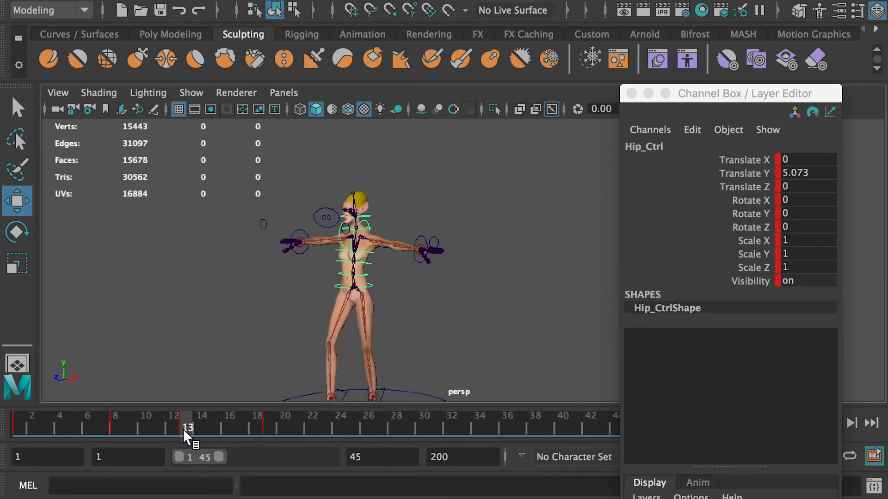
alt+middle_drag(298, 323, 295, 310)
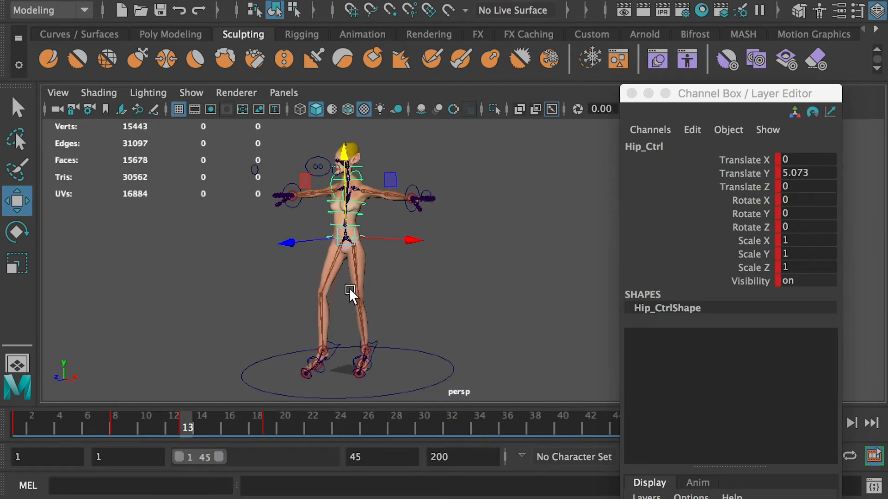
alt+right_drag(349, 287, 393, 320)
key(q)
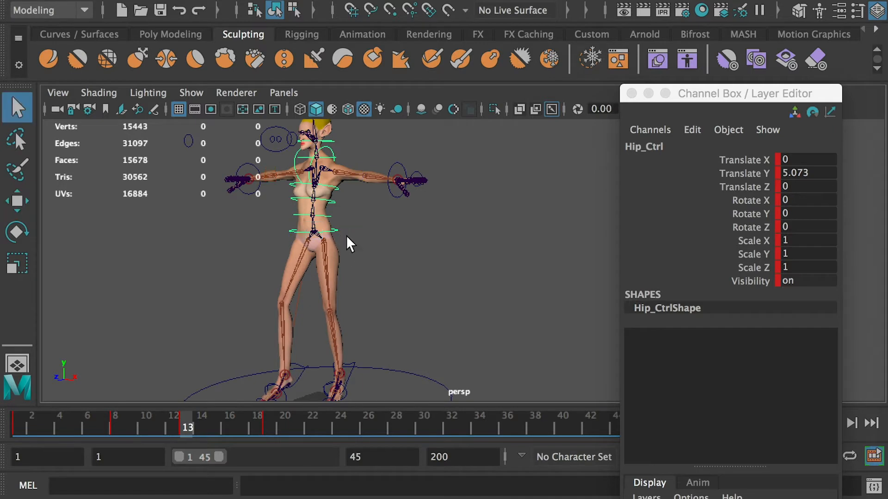
click(353, 384)
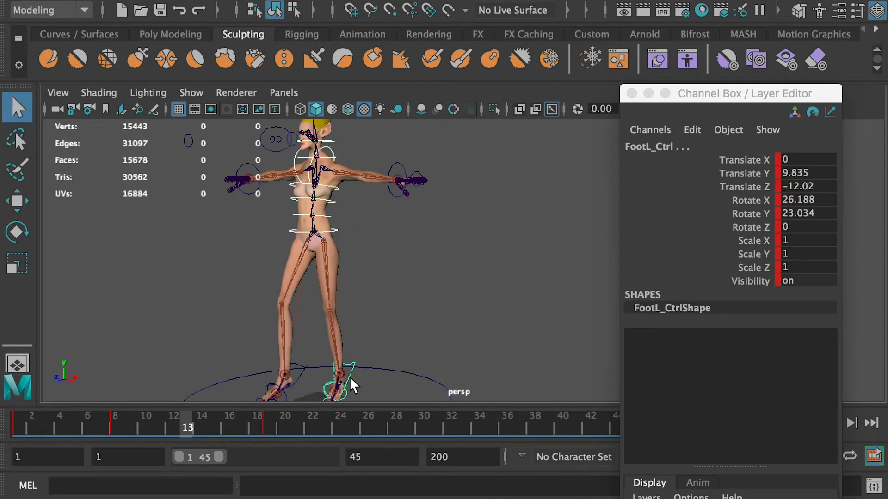
click(301, 375)
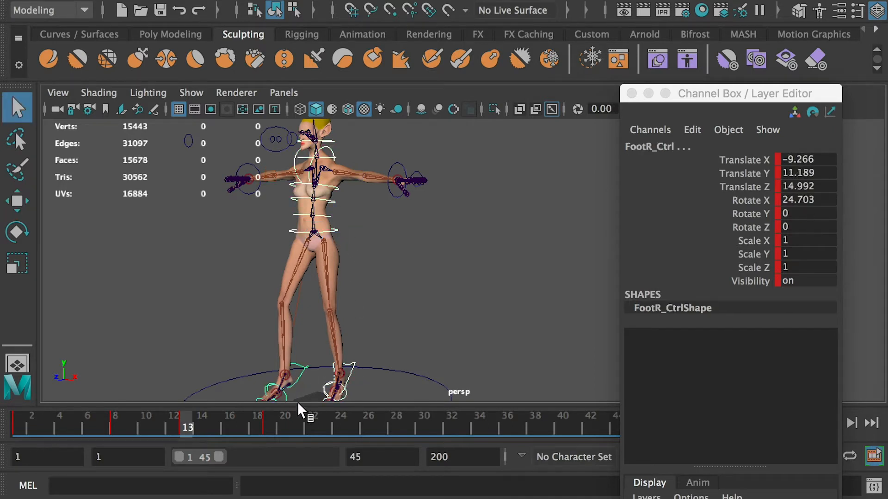
right_click(187, 424)
click(221, 151)
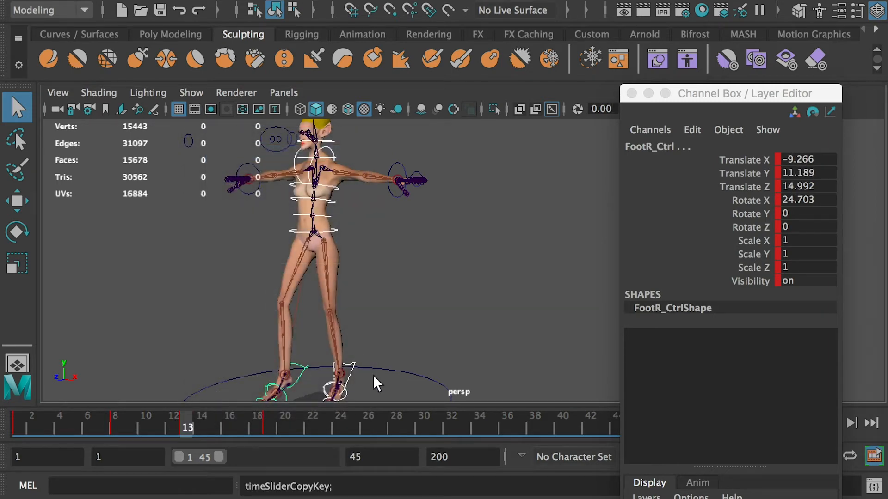
- Paste the copied hip and foot keys at frame 26 for the landing pose
click(367, 424)
right_click(367, 425)
mouse_move(531, 181)
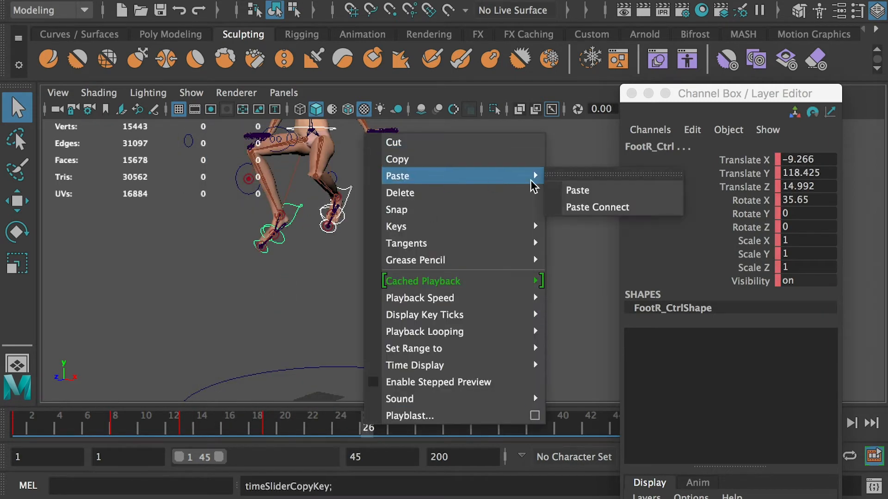
click(589, 190)
alt+drag(451, 298, 382, 260)
click(381, 260)
- Set the left foot control's Rotate X to 0 at frame 26 and key it
click(331, 234)
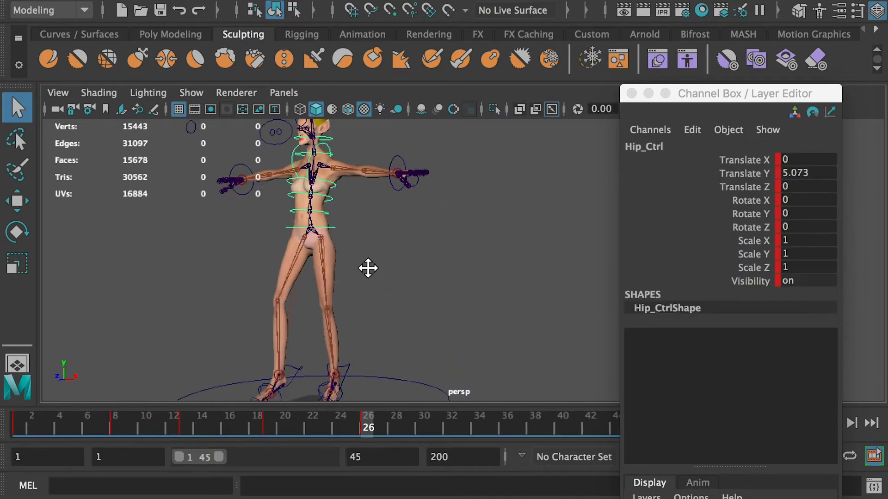
alt+middle_drag(368, 268, 369, 240)
alt+drag(368, 240, 329, 241)
click(381, 335)
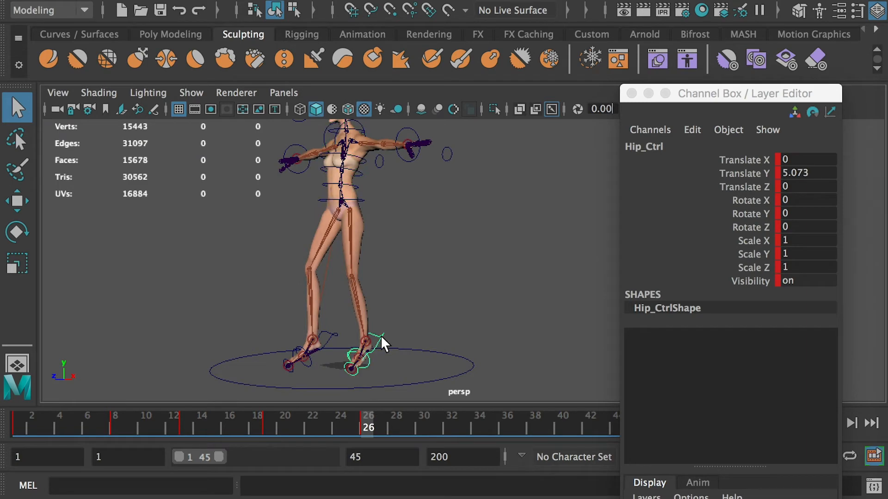
double_click(801, 200)
text(0)
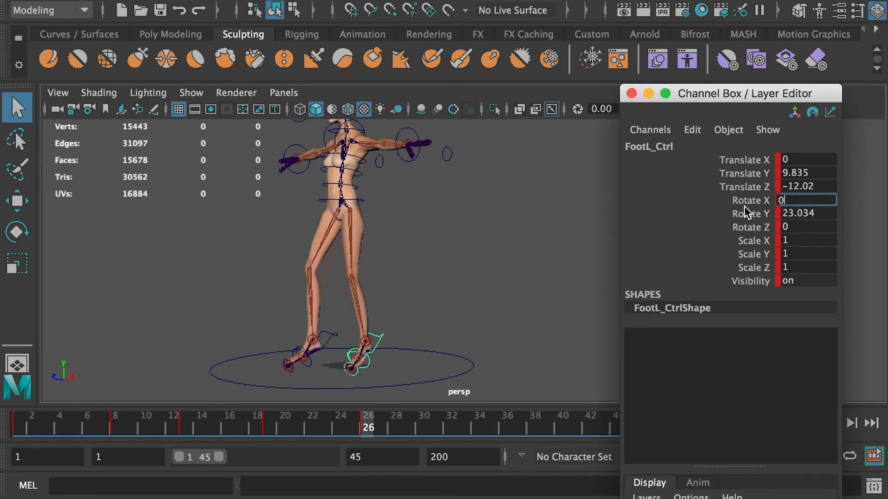
key(Return)
- Flatten the right foot at frame 26 by setting its control's Rotate X to 0, and key it
click(329, 332)
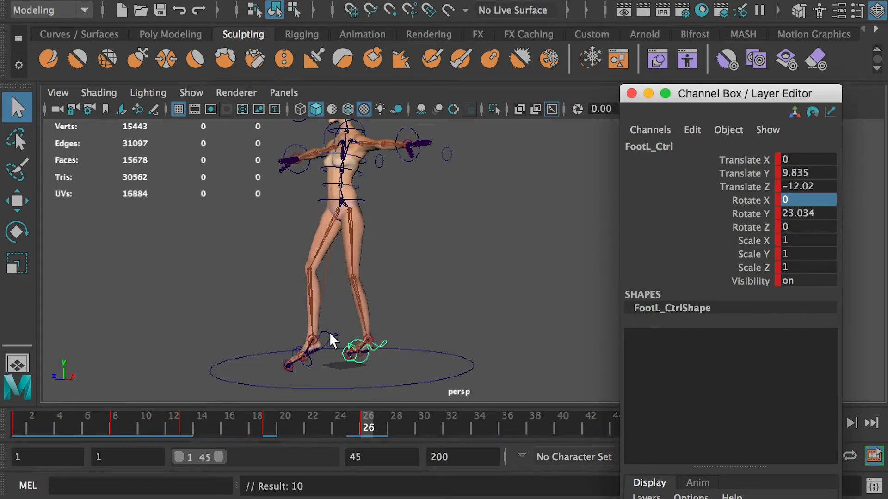
double_click(807, 200)
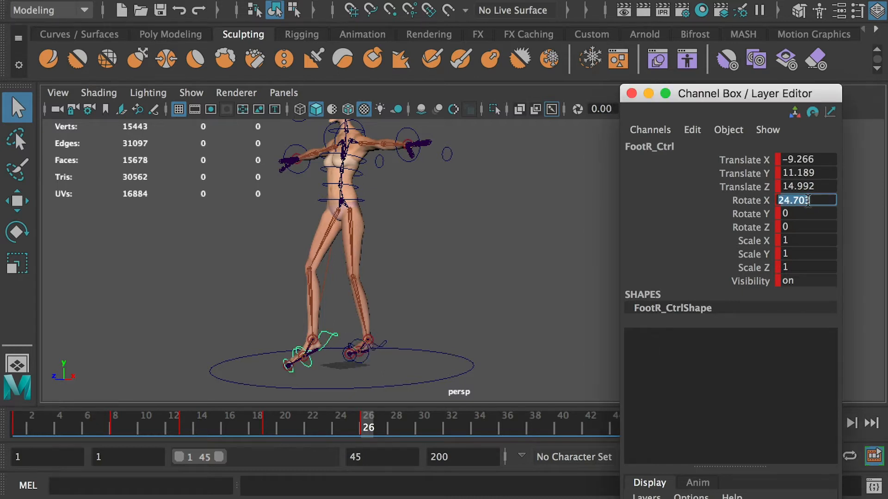
text(0)
key(Return)
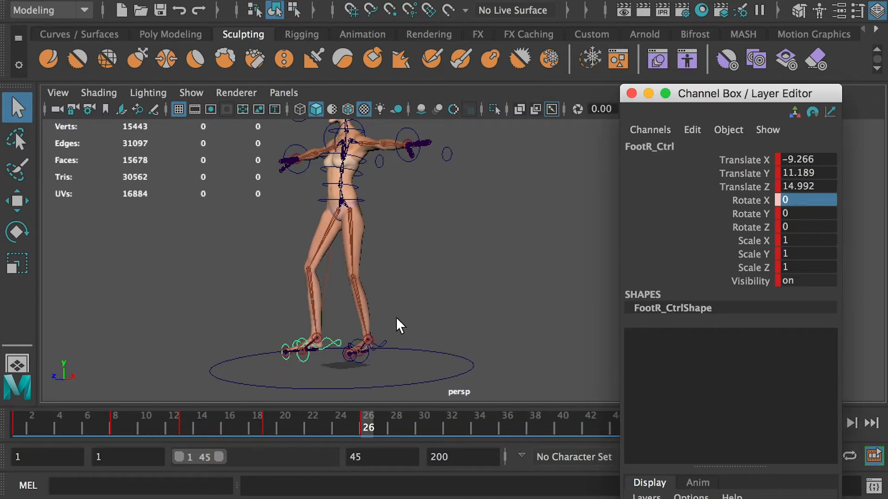
mouse_move(331, 321)
alt+mouse_down()
mouse_move(338, 311)
mouse_move(331, 313)
alt+mouse_up()
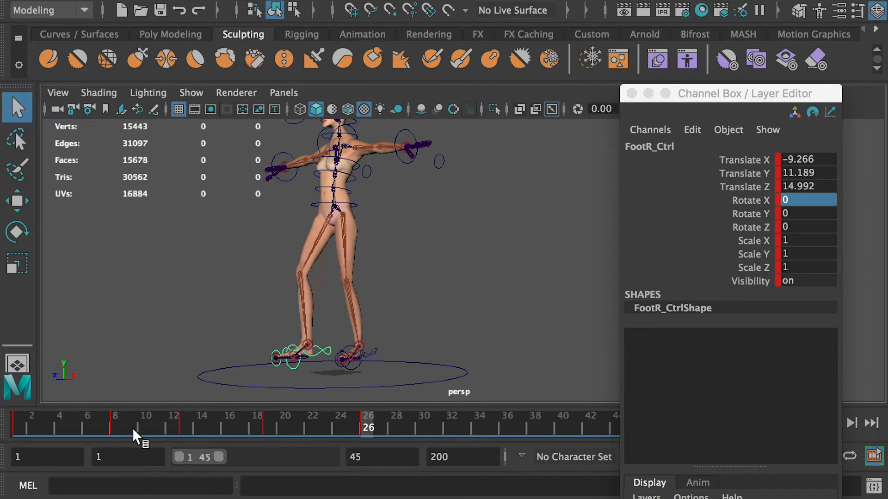
- Copy both foot controls' keys from the frame 8 crouch and paste them at frame 26
mouse_move(132, 428)
mouse_down()
mouse_move(98, 426)
mouse_move(187, 423)
mouse_move(121, 427)
mouse_up()
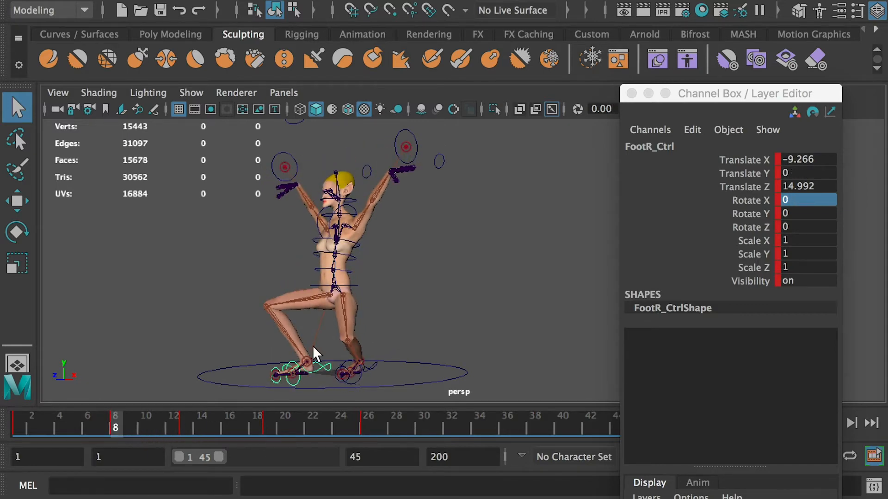
click(375, 367)
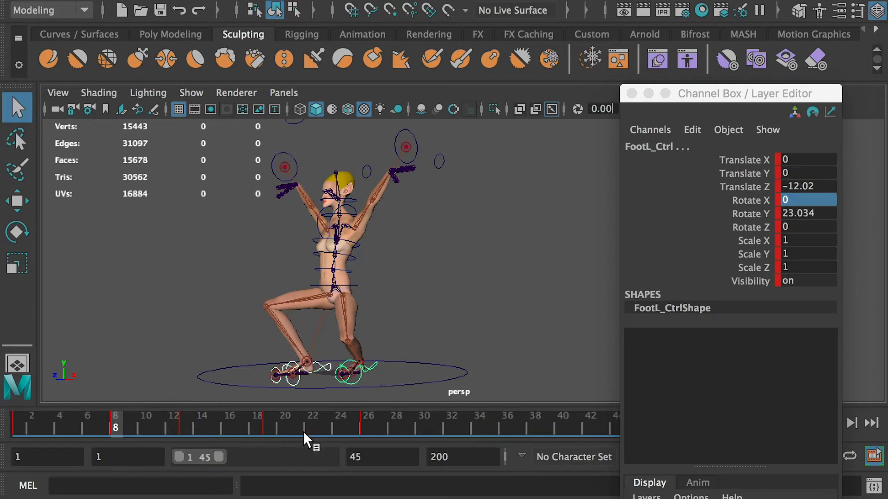
right_click(114, 427)
click(160, 152)
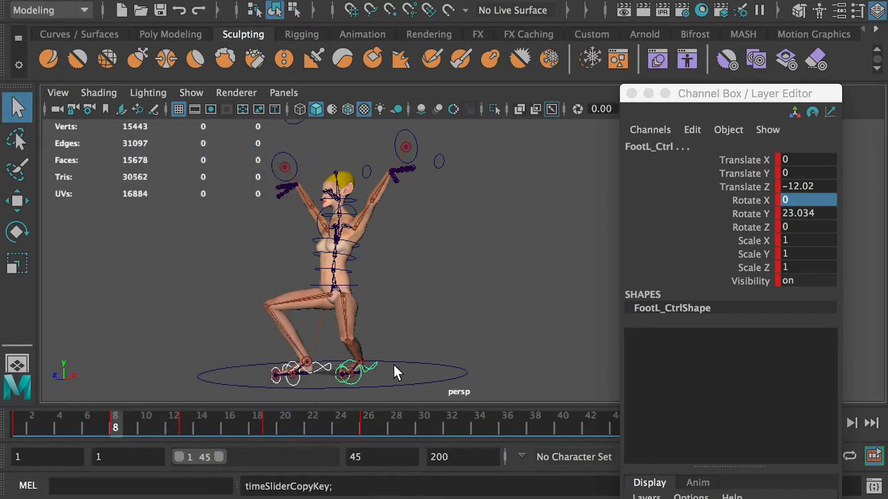
click(362, 423)
right_click(365, 421)
mouse_move(426, 174)
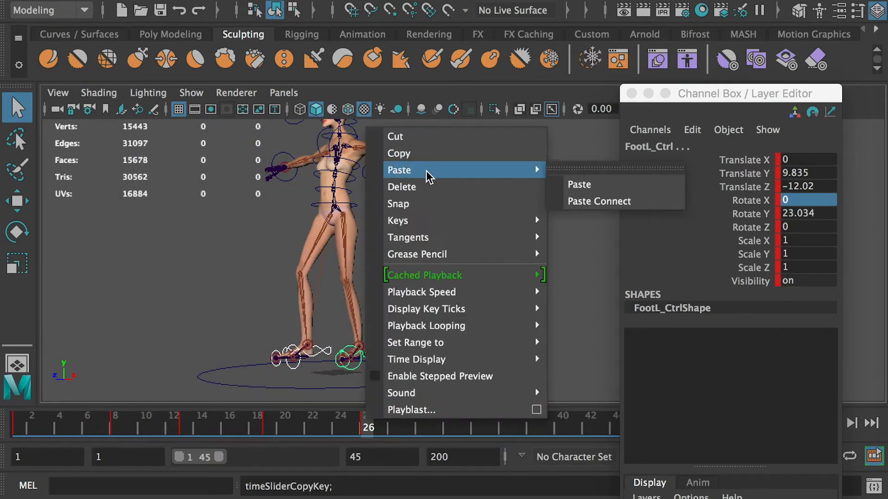
click(573, 185)
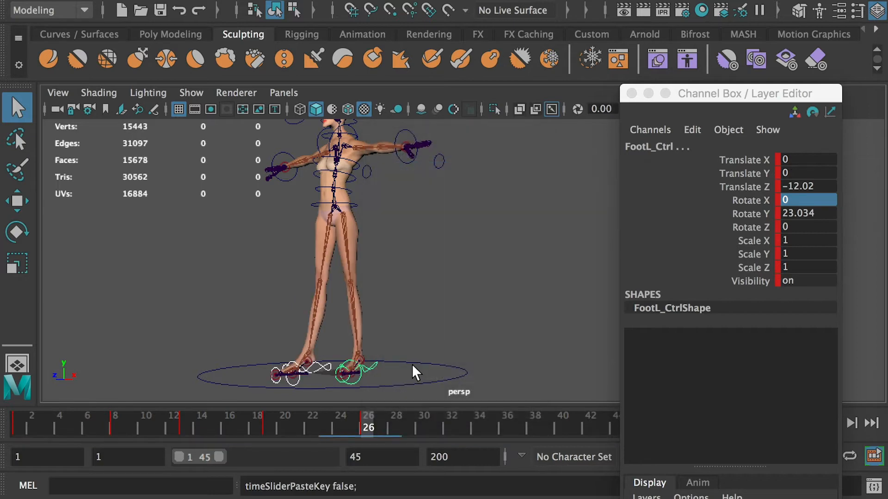
- Lower the hip control to a Translate Y of about -5.9 at frame 26 and set a keyframe
click(351, 202)
key(w)
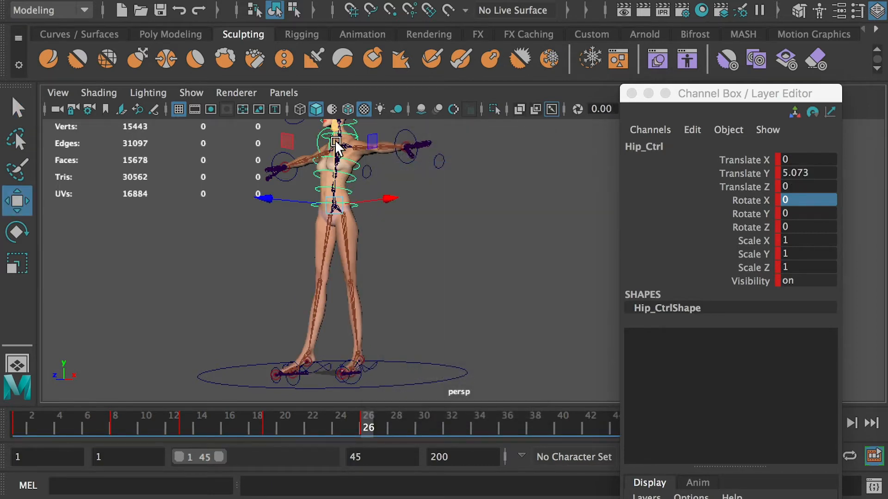
drag(335, 139, 332, 156)
alt+drag(320, 212, 282, 212)
drag(360, 190, 438, 220)
key(s)
- Scrub between frames 19 and 26 to review the descent from the airborne pose to the landing
alt+right_drag(387, 337, 294, 343)
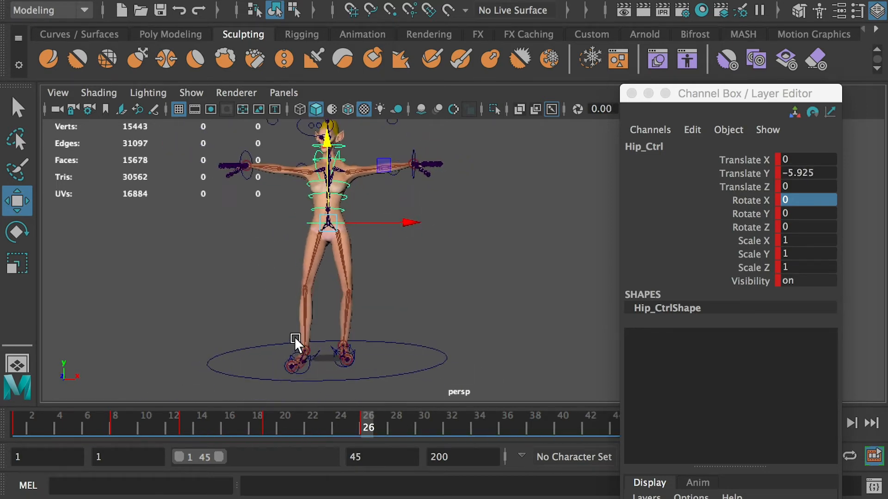
mouse_move(264, 417)
mouse_down()
mouse_move(205, 422)
mouse_move(271, 423)
mouse_up()
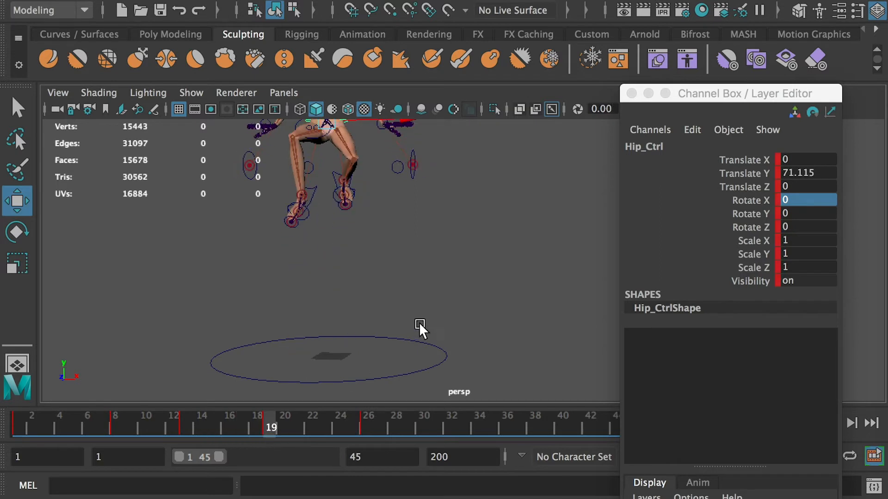
alt+drag(419, 323, 326, 371)
drag(274, 425, 365, 431)
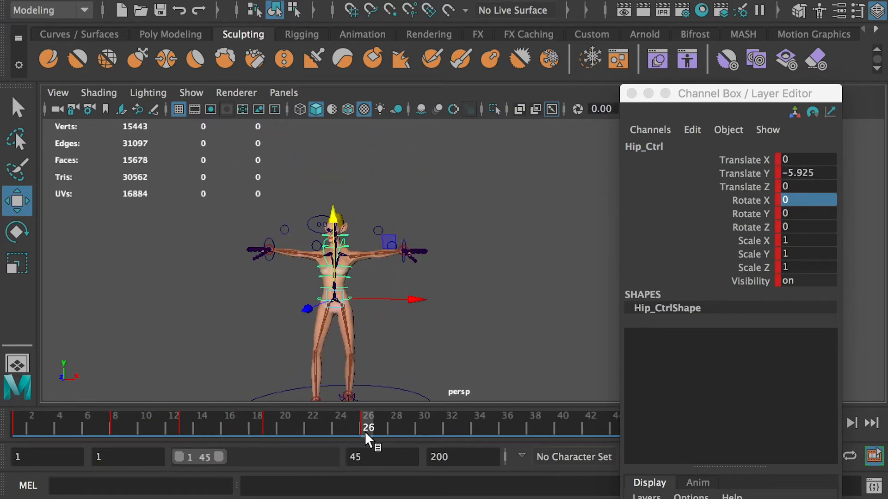
- Lower the hip control to a Translate Y of about -51.9 at frame 32 for a deep landing crouch and key it
alt+middle_drag(388, 343, 359, 306)
drag(416, 421, 383, 427)
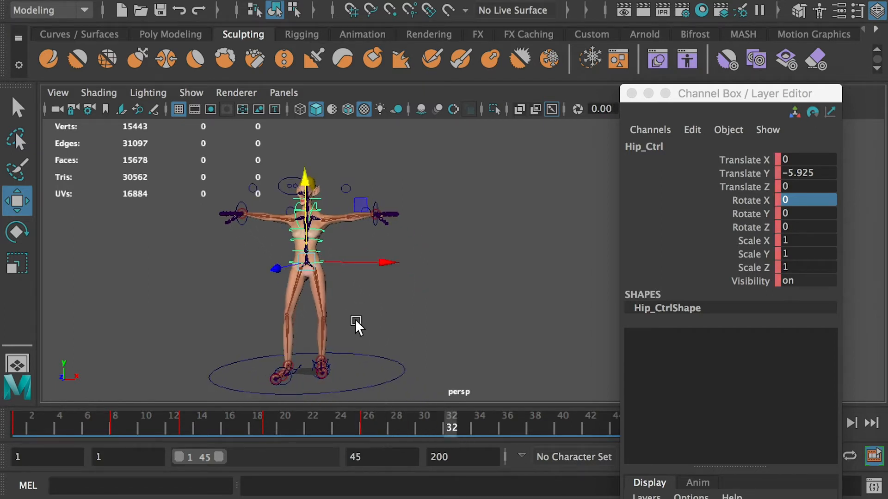
alt+drag(356, 323, 286, 259)
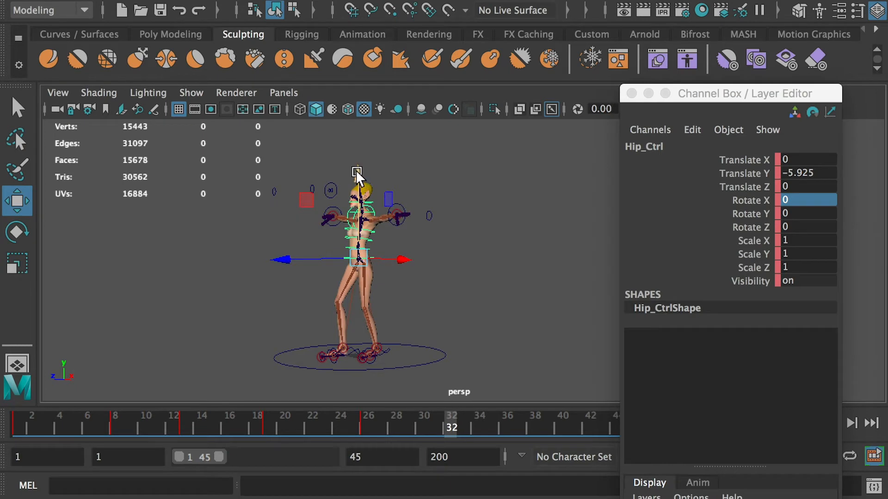
drag(360, 180, 365, 231)
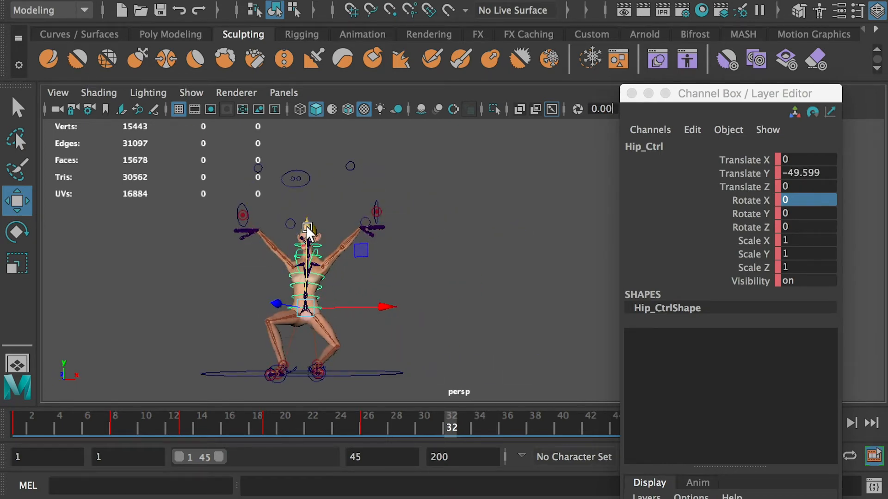
drag(308, 231, 357, 288)
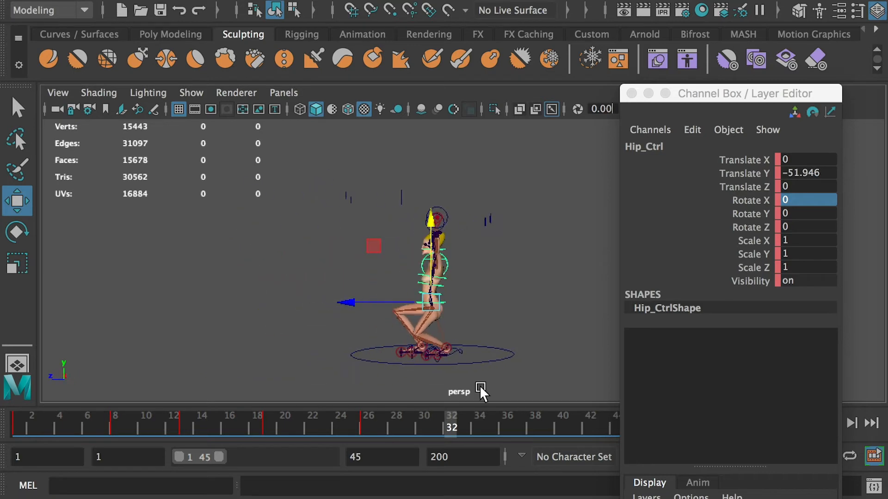
key(s)
- Play and scrub the jump from its start to review the motion up to the landing crouch
drag(437, 426, 530, 425)
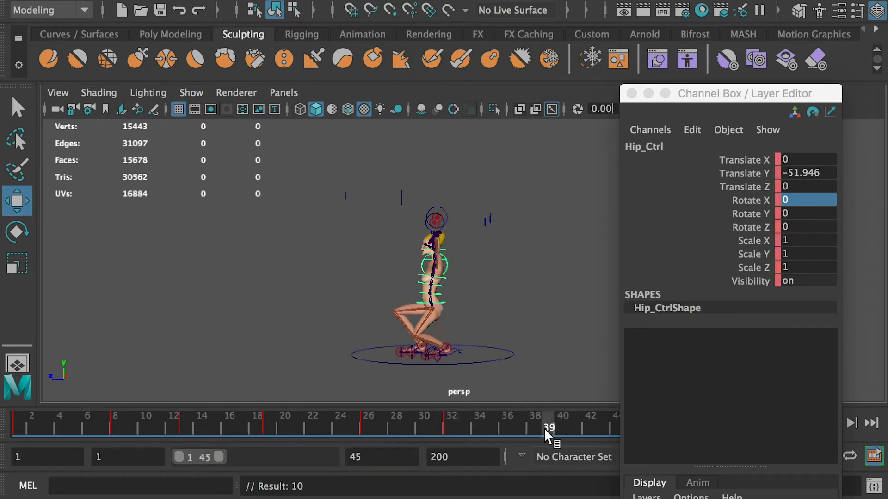
click(543, 431)
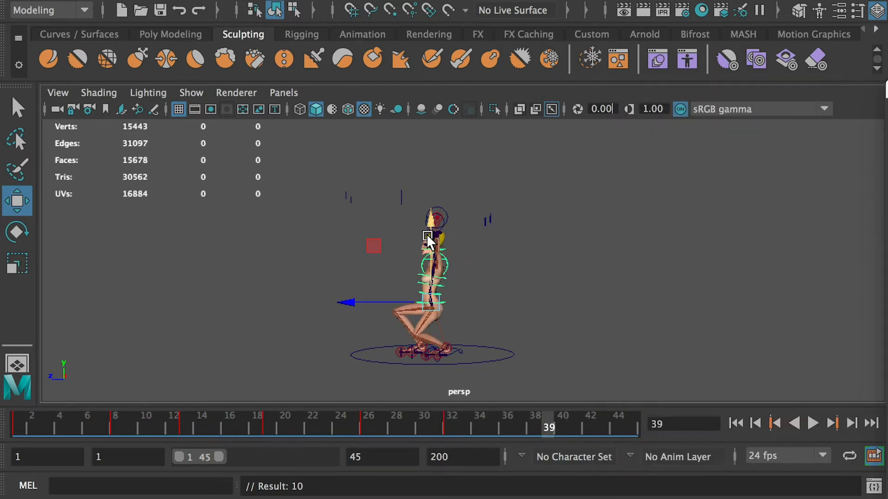
alt+drag(426, 234, 393, 362)
key(alt+v)
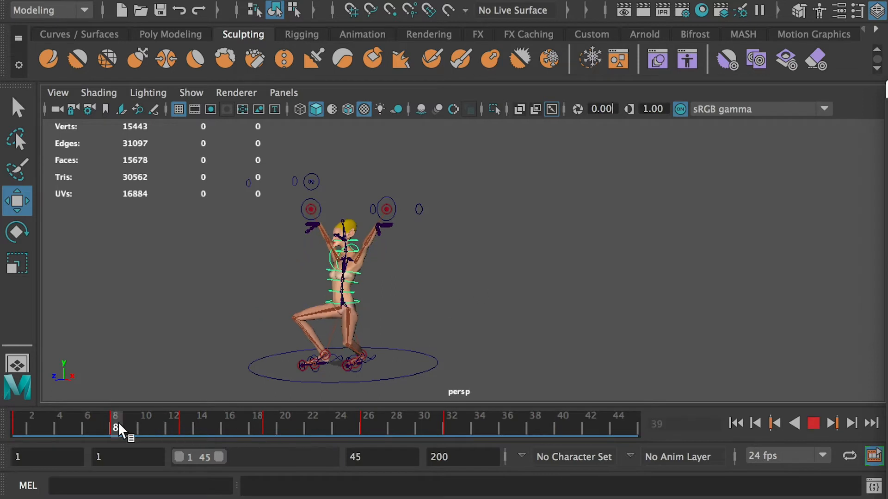
drag(117, 422, 18, 425)
key(alt+v)
- Copy the hip control's standing key from frame 1 and paste it at frame 39
alt+right_drag(344, 276, 368, 276)
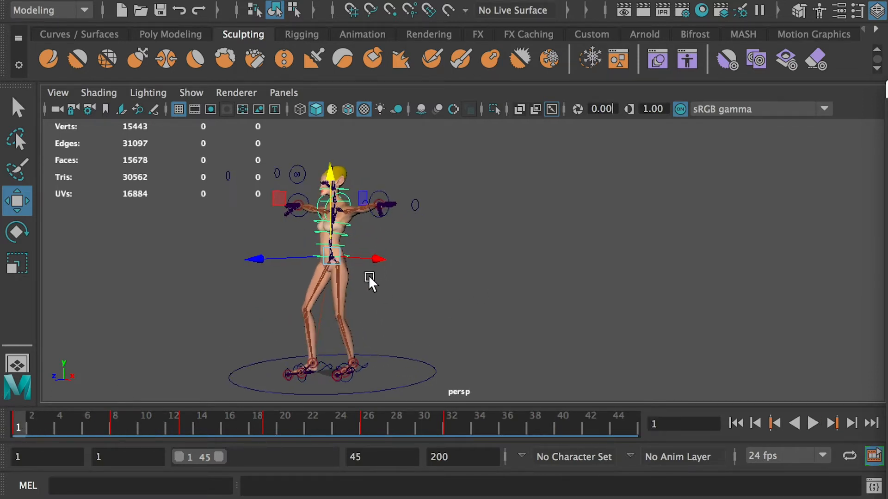
click(368, 275)
click(349, 254)
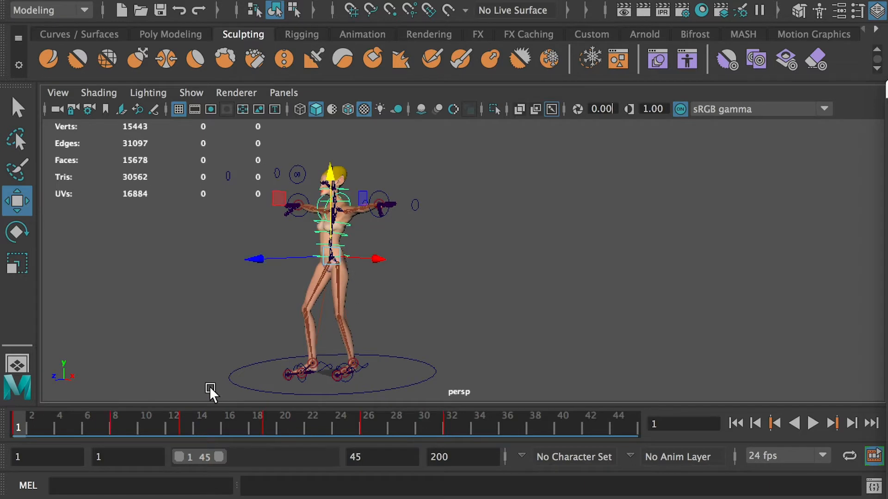
right_click(19, 418)
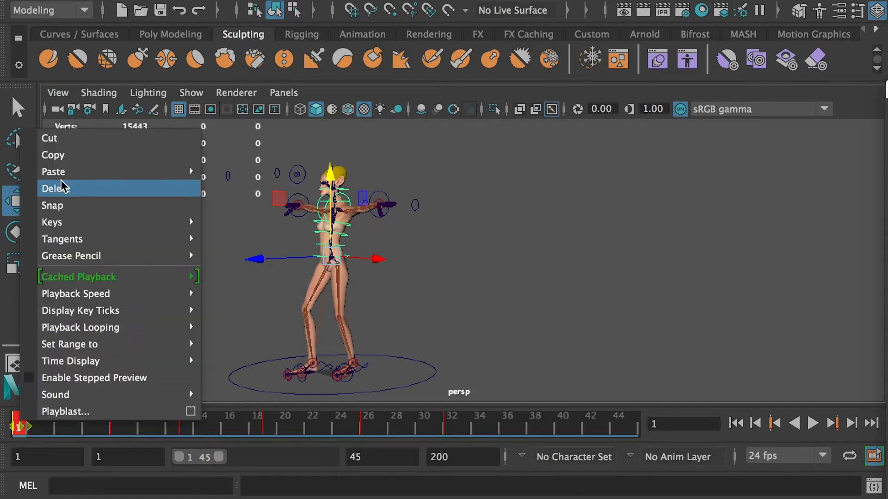
click(57, 157)
click(547, 428)
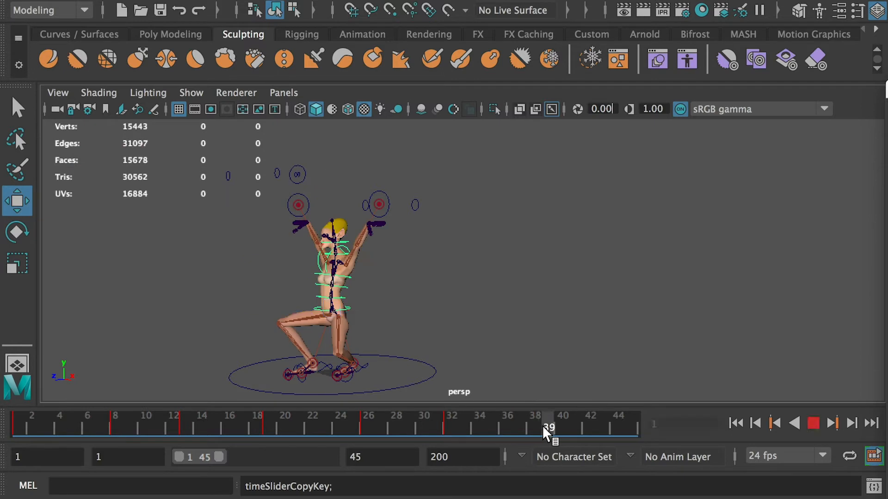
right_click(548, 428)
mouse_move(588, 174)
click(814, 187)
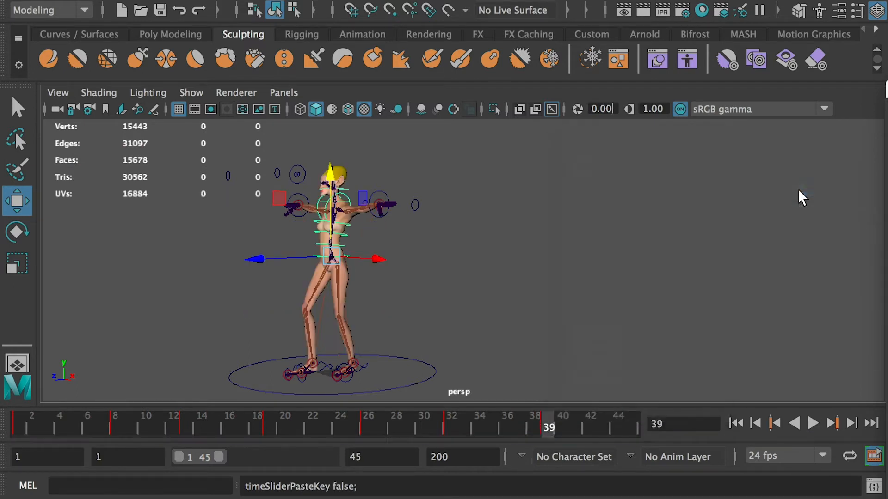
- Lower the hip control slightly at frame 39 and key it, and paste the copied frame 1 key at frame 45
alt+drag(443, 332, 293, 188)
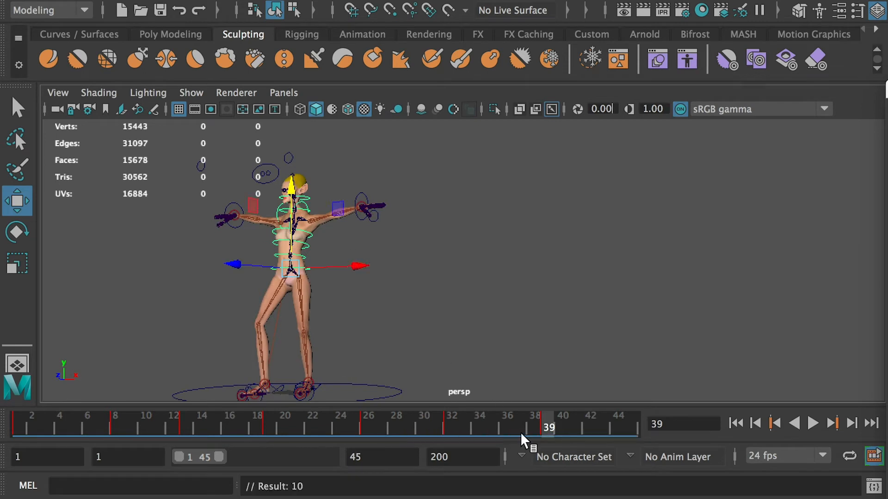
key(alt+v)
click(640, 421)
right_click(640, 421)
mouse_move(666, 171)
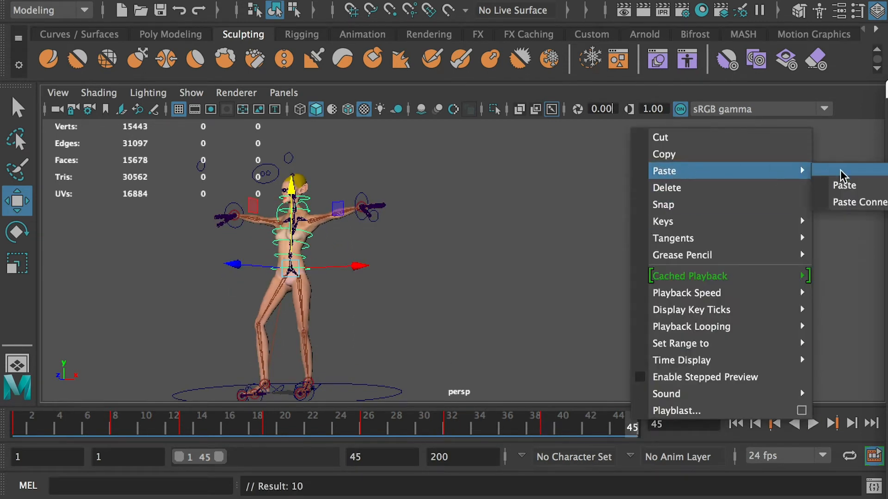
click(832, 184)
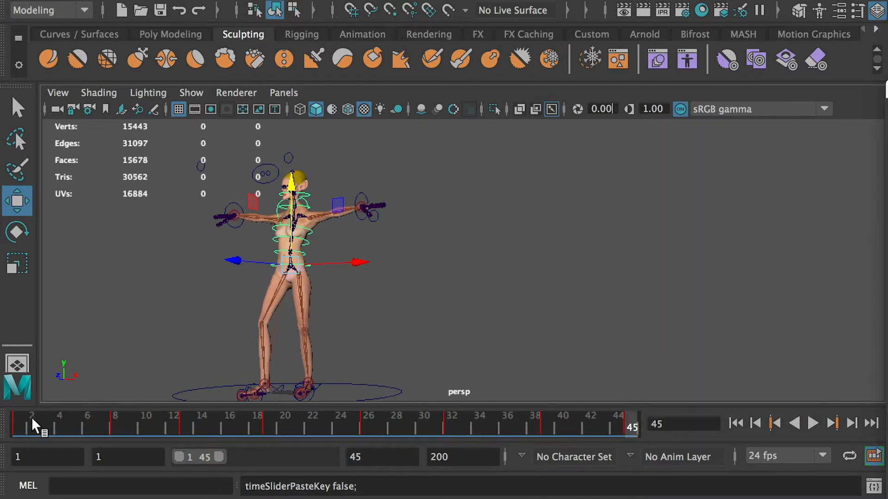
- Lower the hip control a little further at frame 39, key it, and scrub back to frame 33 to check the recovery
click(545, 419)
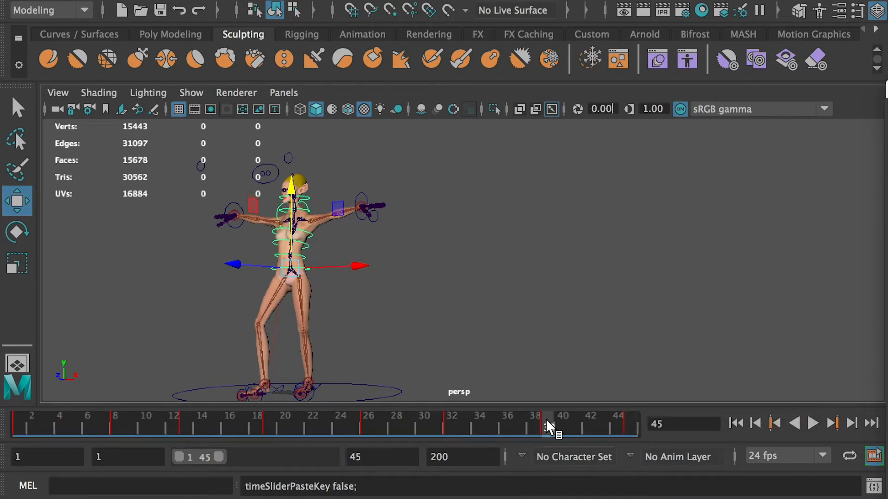
click(293, 190)
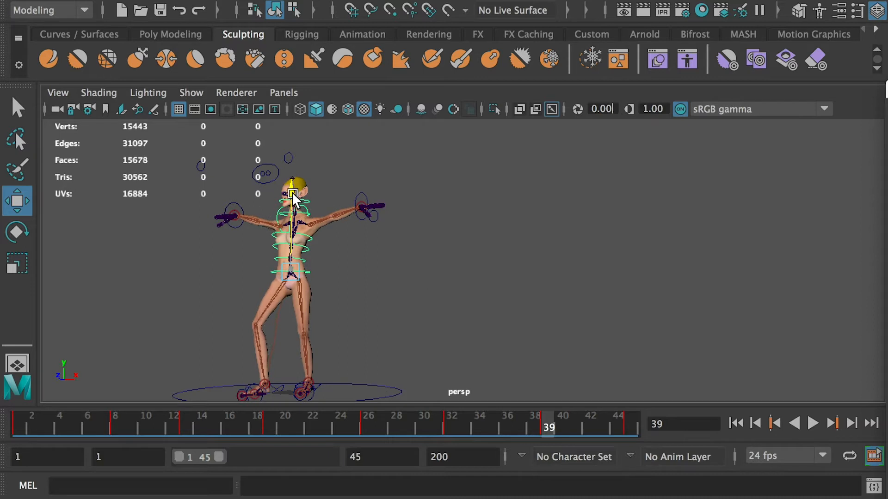
click(291, 270)
alt+drag(296, 271, 453, 359)
drag(525, 425, 465, 431)
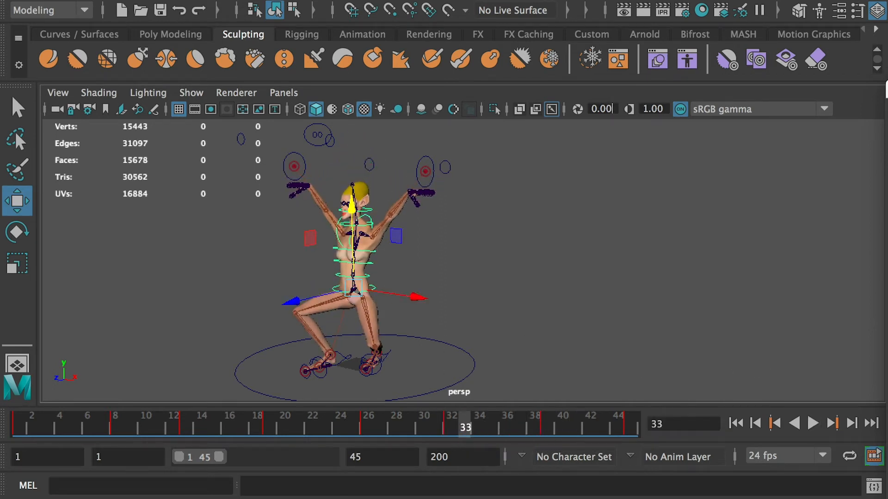
- Open the Graph Editor for the hip control and place it so the character's lower body and the timeline stay visible
drag(887, 396, 301, 163)
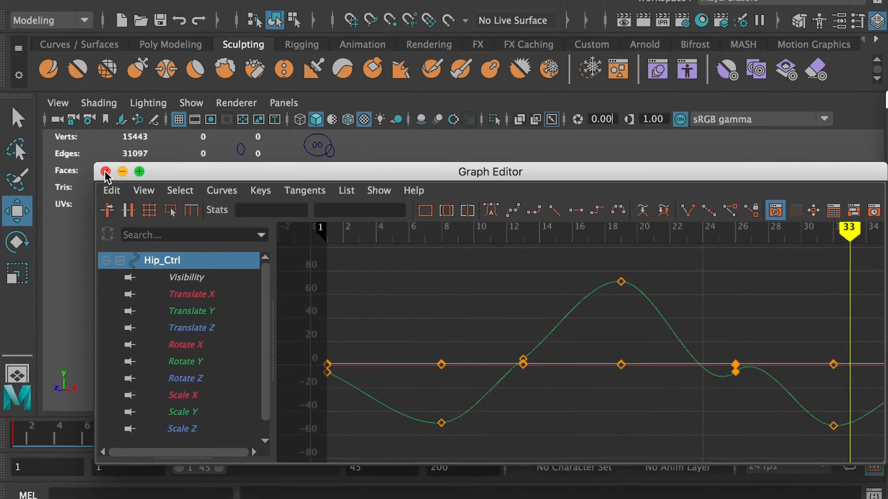
click(105, 161)
click(254, 6)
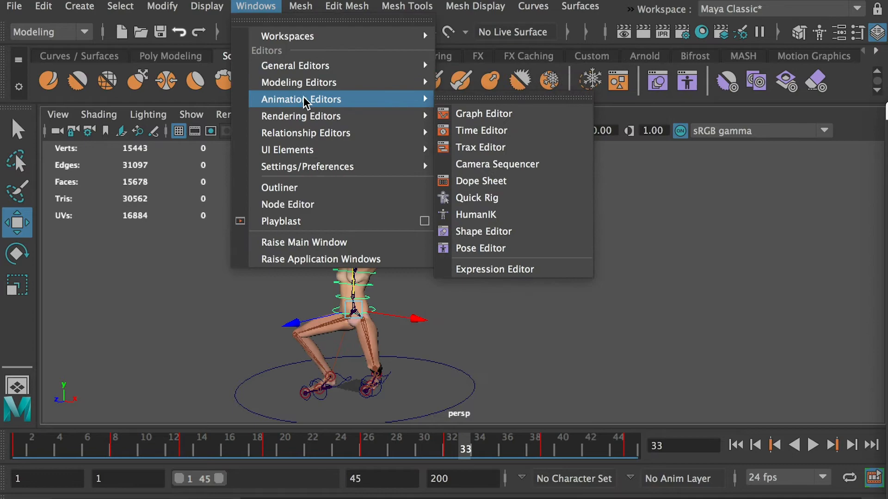
click(495, 117)
drag(521, 176, 450, 56)
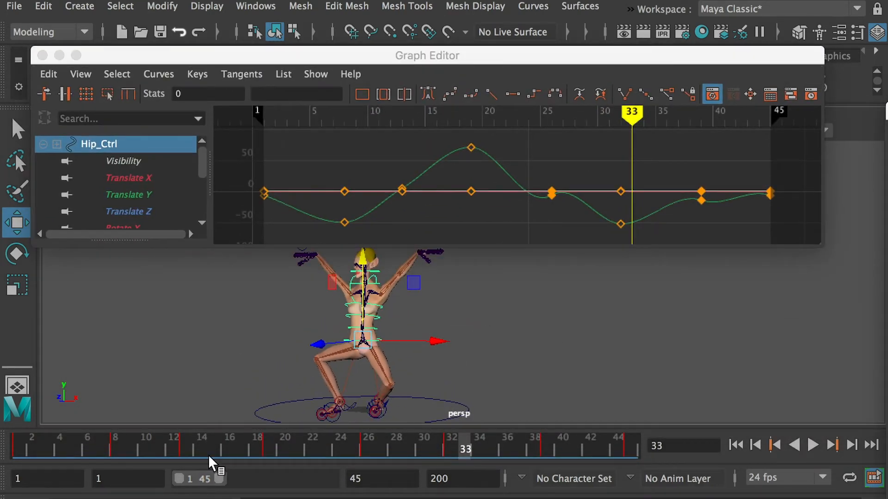
- Scrub the jump against the hip control's curves, and apply auto tangents to all of its keys
mouse_move(116, 451)
mouse_down()
mouse_move(17, 452)
mouse_move(243, 454)
mouse_up()
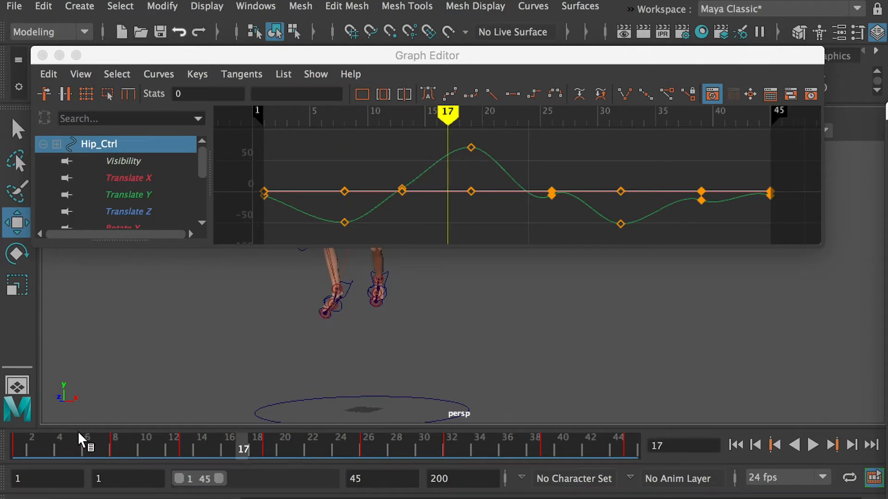
drag(81, 439, 18, 449)
drag(793, 143, 267, 244)
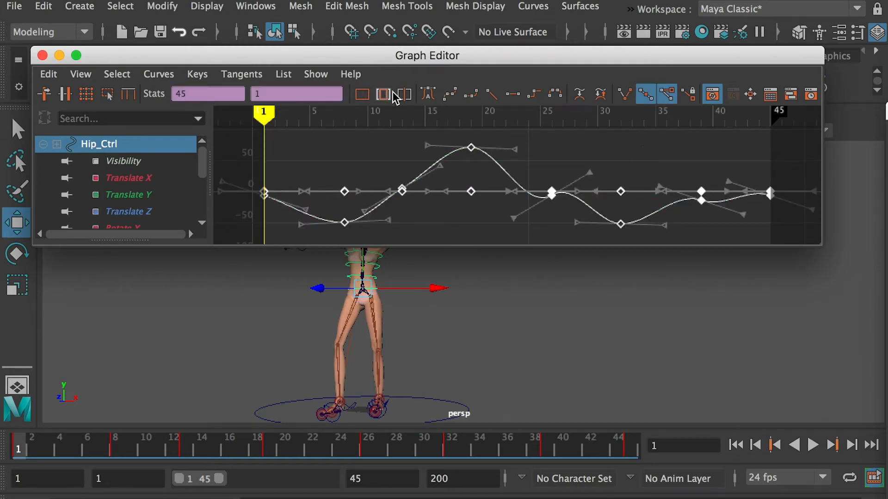
click(431, 96)
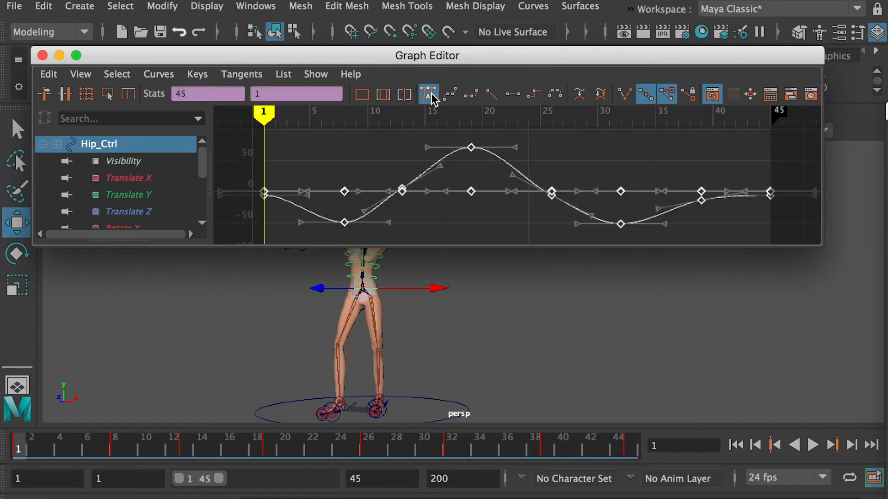
- Try adjusting the tangents of the hip's Translate Y curve at frames 13 and 26, and undo the change
click(141, 194)
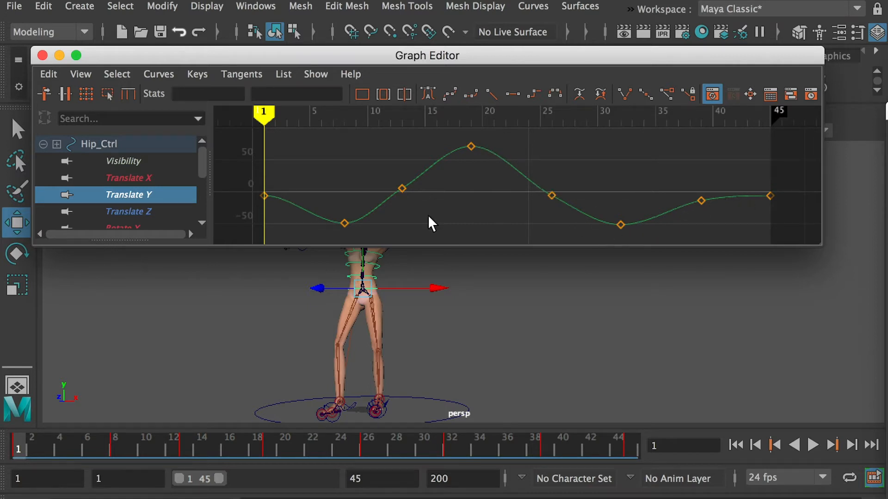
drag(365, 165, 477, 232)
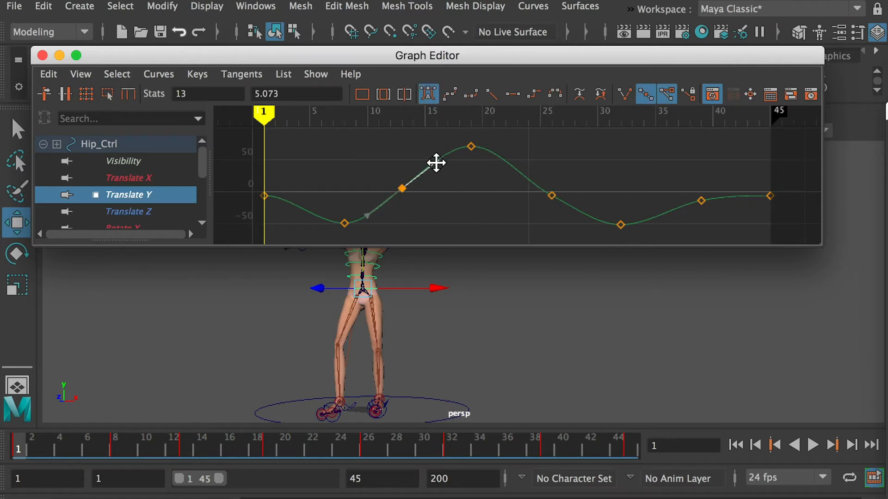
click(551, 198)
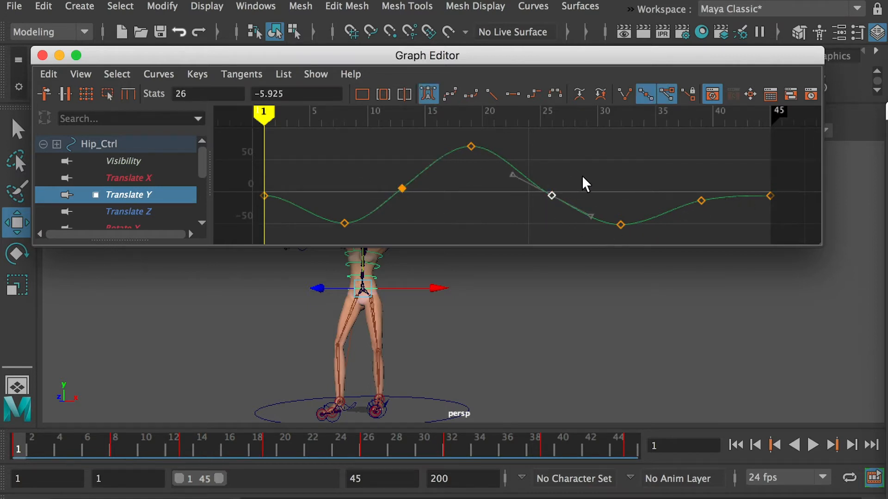
click(592, 218)
click(553, 198)
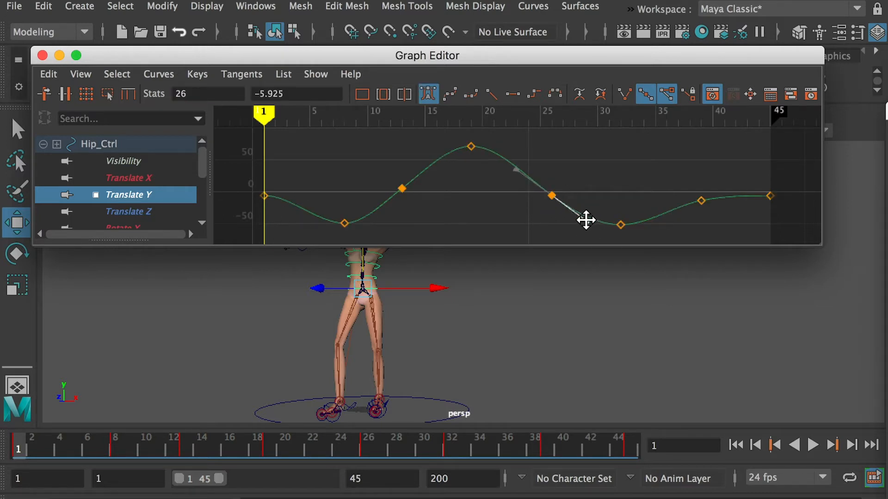
key(super+z)
- Inspect the hip control's Translate Z, Rotate X and Rotate Z curves, and move the Graph Editor out of the way
click(151, 213)
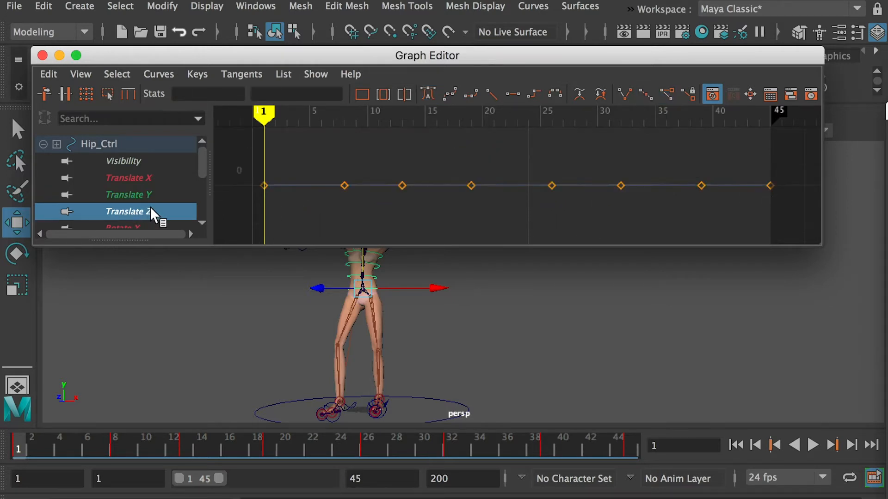
scroll(202, 180, down, 2)
click(143, 162)
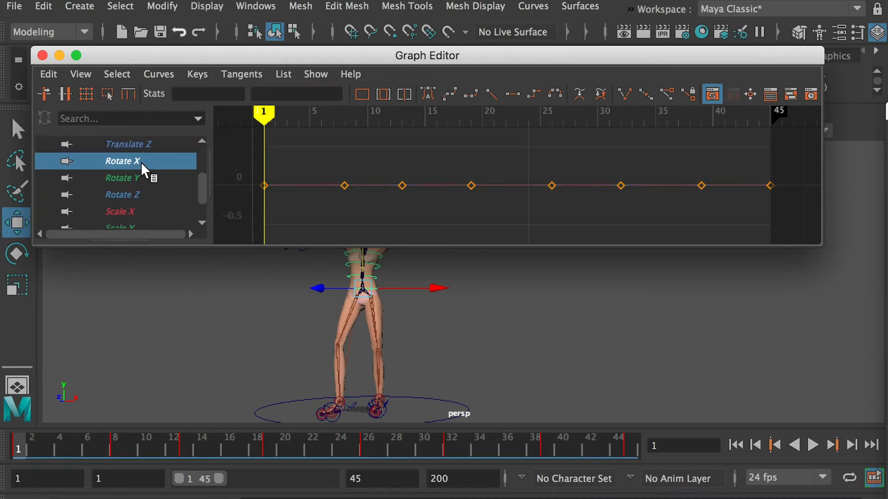
click(129, 194)
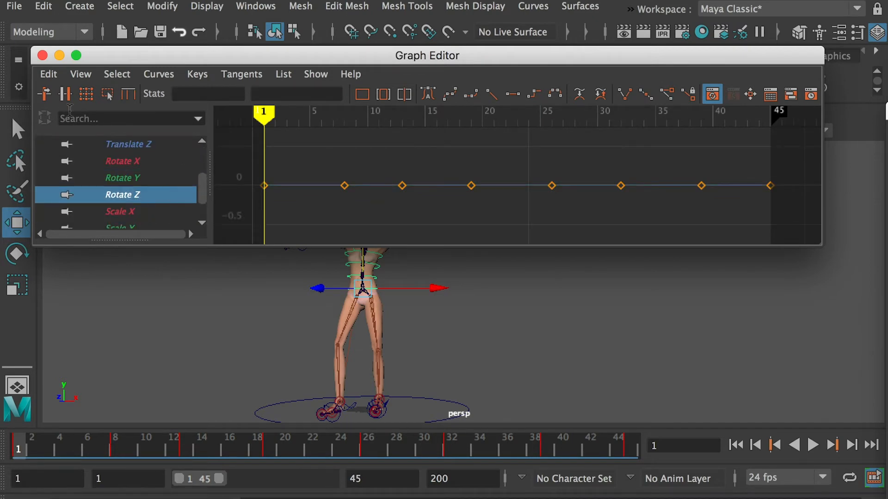
drag(141, 68, 323, 497)
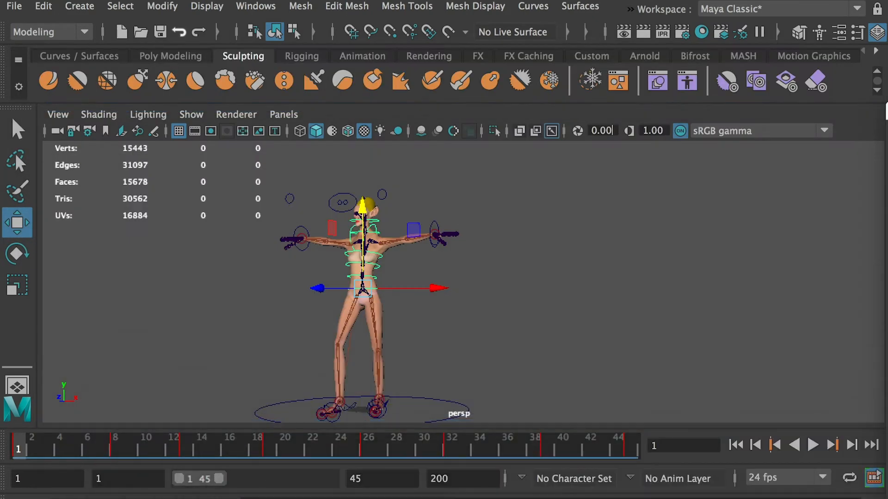
- Play the full animation and scrub through the push-off to frame 14 to review the smoothed jump
click(813, 445)
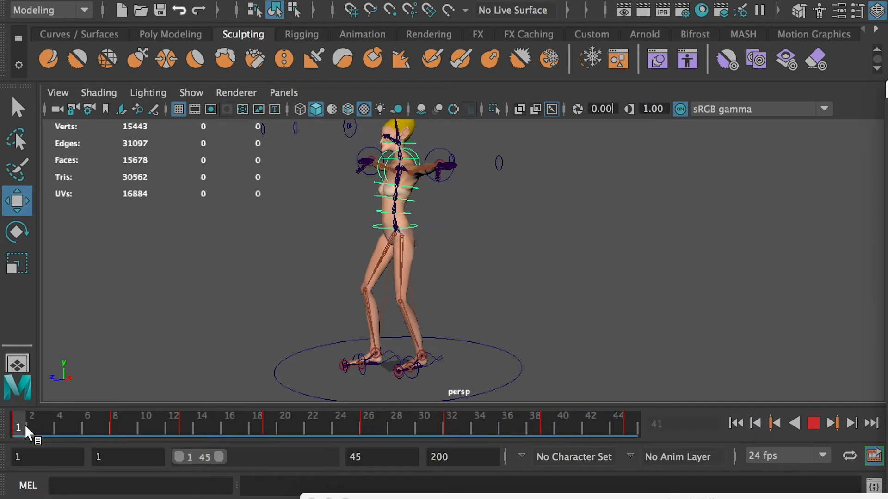
drag(70, 429, 196, 433)
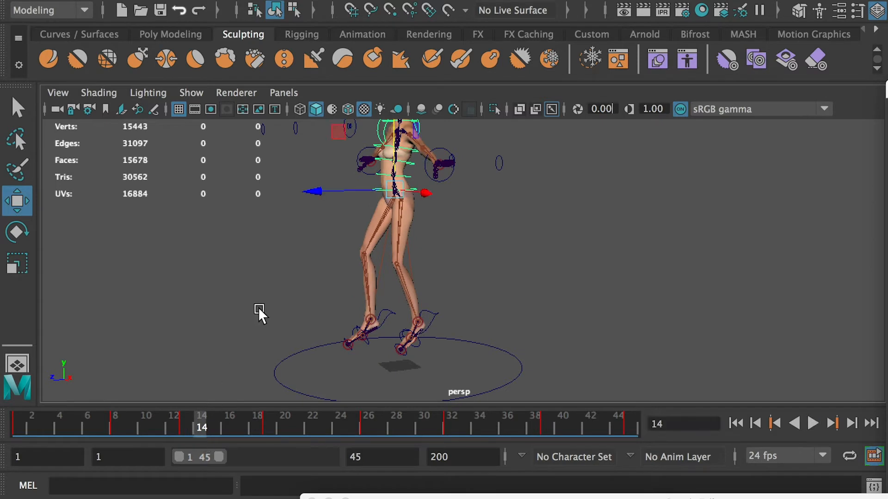
key(alt+v)
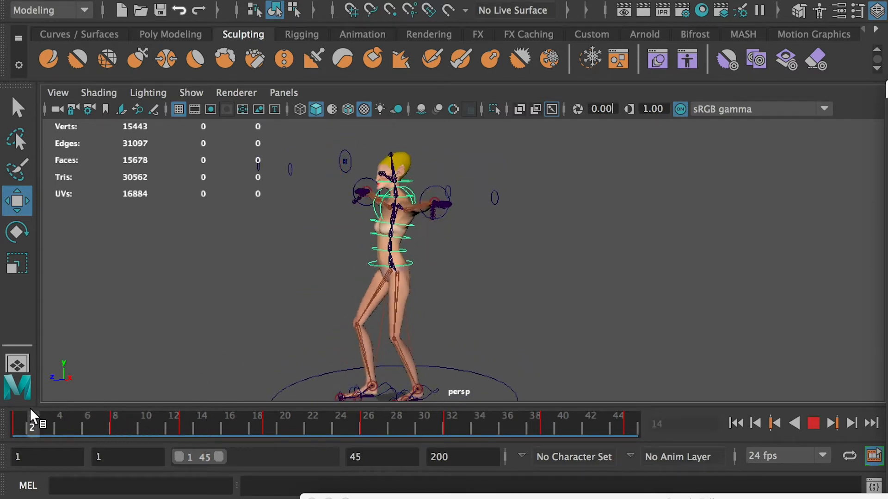
- At the frame 8 crouch, lean the hip control forward by setting its Rotate X to 20, and key the pose
mouse_move(31, 410)
mouse_down()
mouse_move(249, 434)
mouse_move(274, 428)
mouse_move(360, 446)
mouse_move(20, 430)
mouse_move(125, 432)
mouse_up()
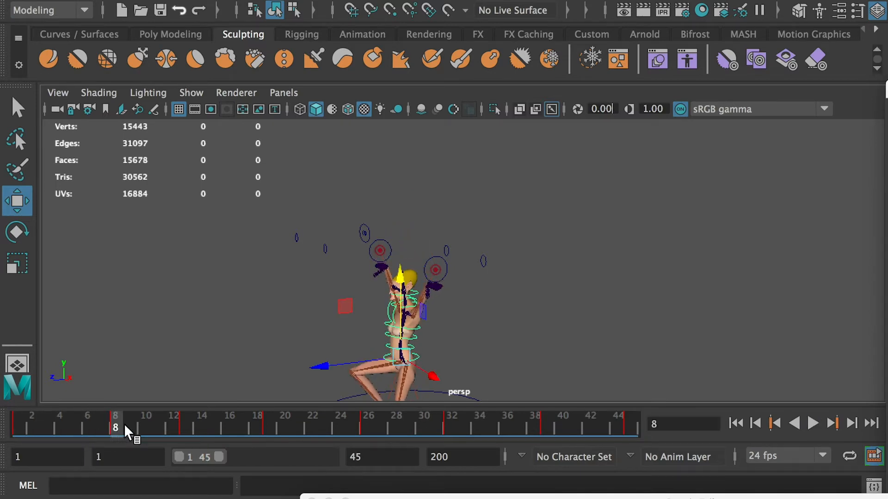
alt+right_drag(252, 257, 446, 318)
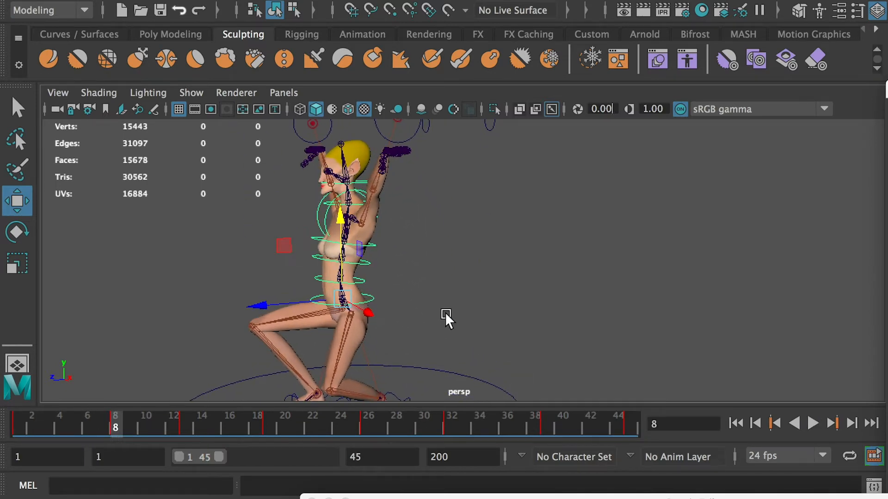
key(e)
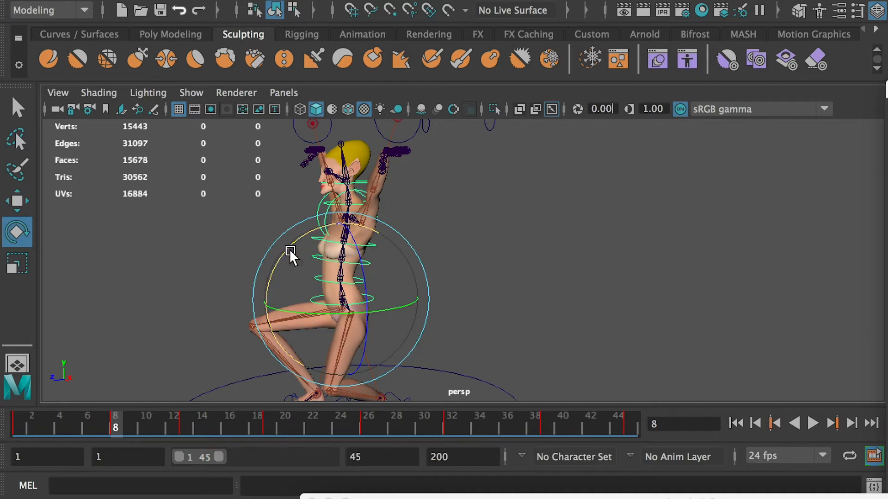
drag(290, 251, 274, 260)
key(super+z)
drag(886, 87, 645, 114)
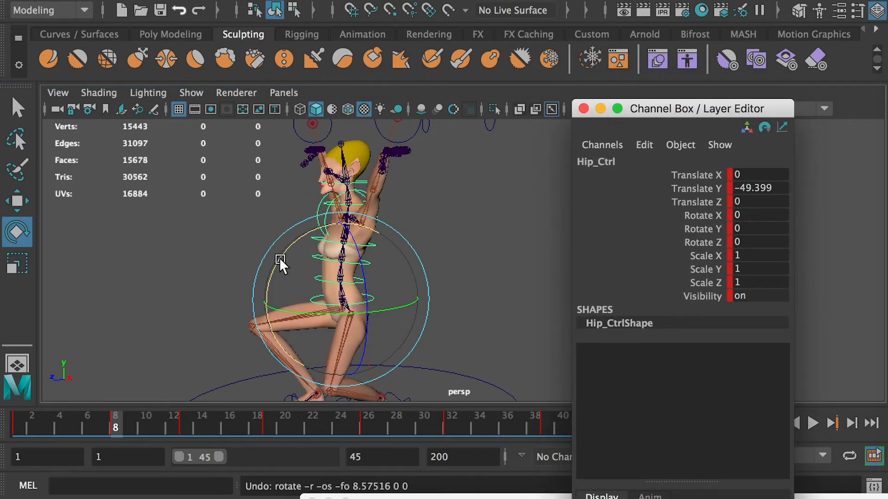
drag(280, 262, 273, 273)
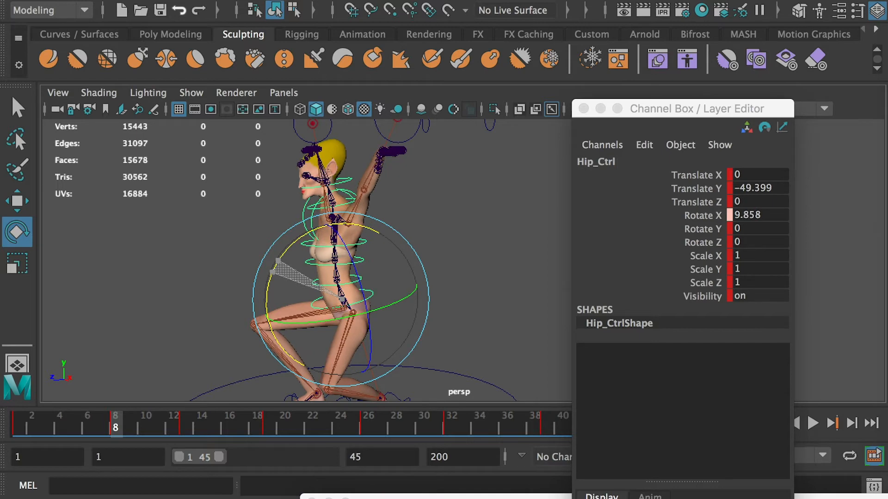
double_click(759, 216)
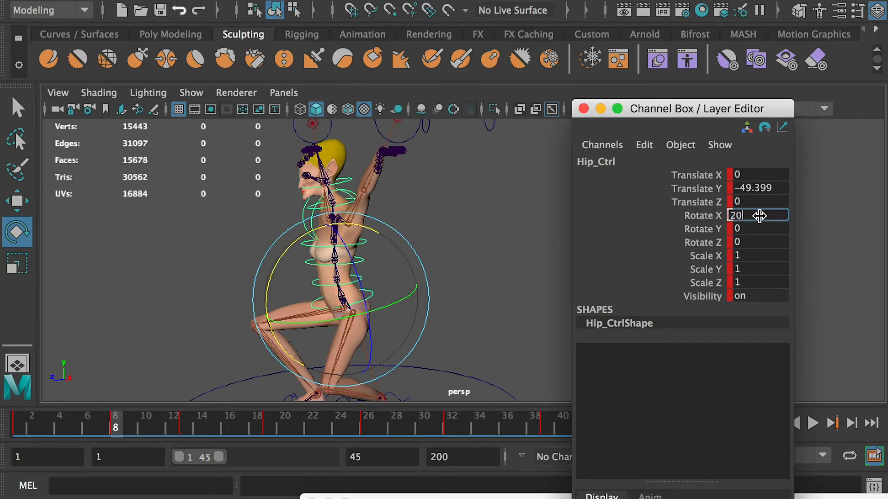
key(Return)
alt+drag(474, 245, 451, 225)
key(s)
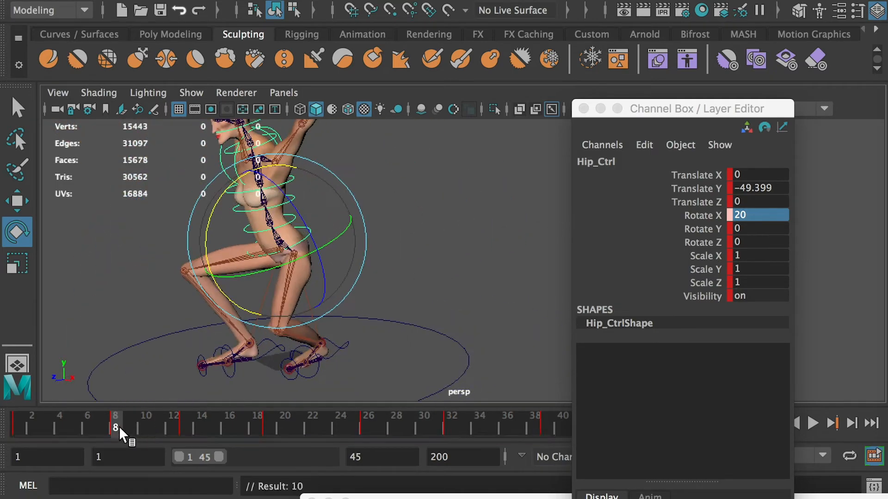
- Play and scrub the lean into the crouch at frame 8, and check the push-off up to frame 13
click(47, 427)
drag(47, 427, 115, 430)
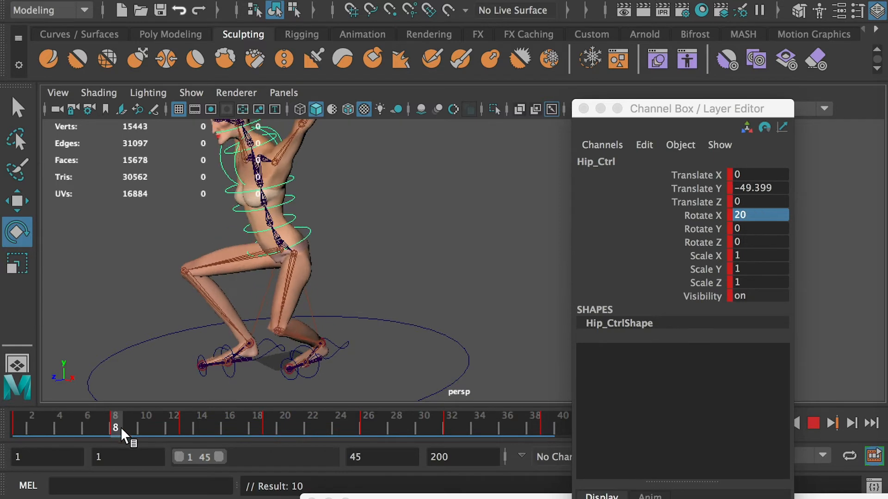
key(f)
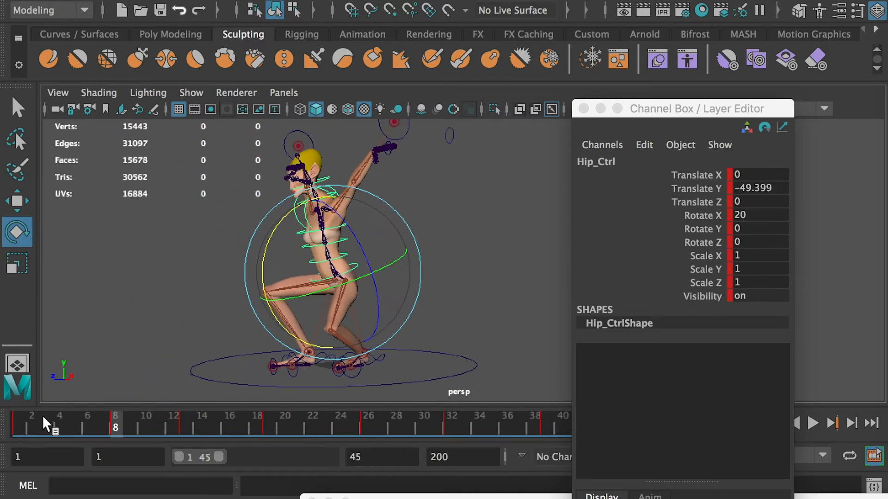
drag(47, 424, 187, 428)
alt+middle_drag(290, 293, 275, 342)
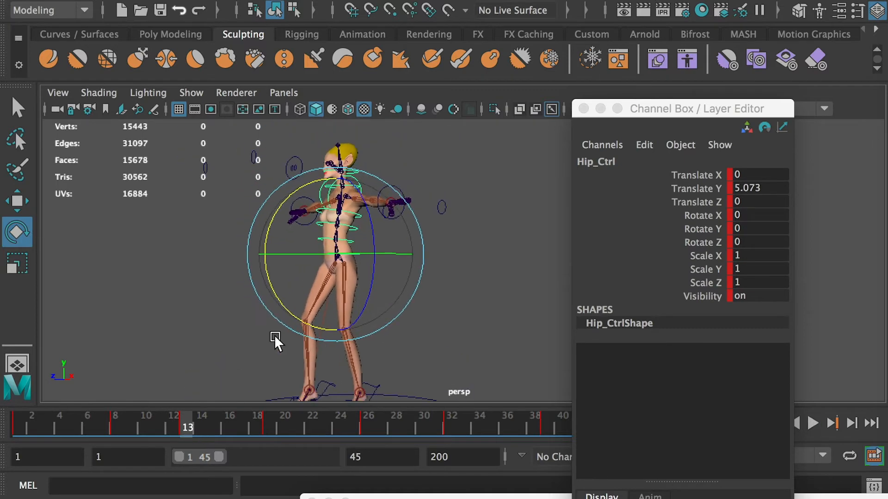
- At the frame 19 airborne pose, set the hip control's Rotate X to 20
drag(212, 426, 268, 432)
alt+middle_drag(307, 303, 287, 377)
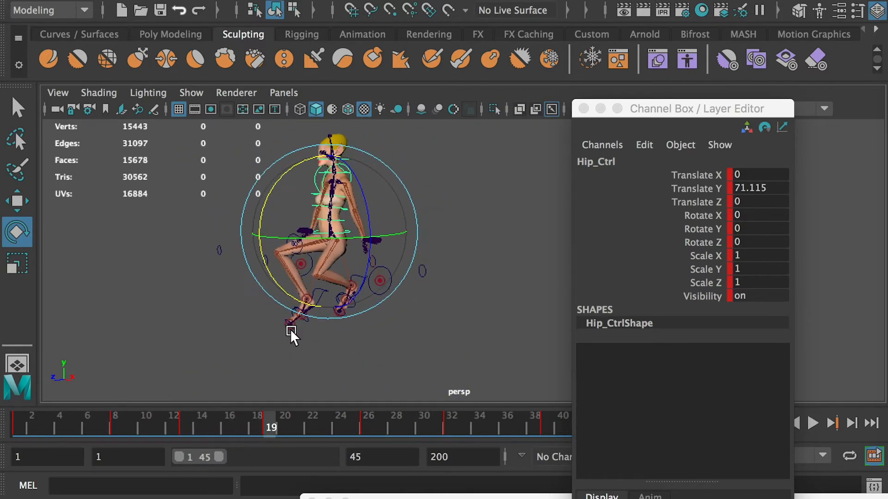
drag(277, 208, 353, 199)
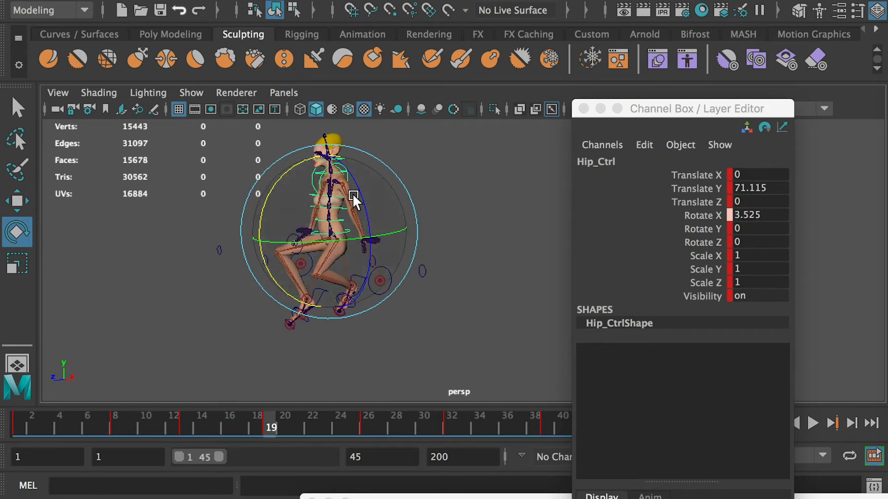
double_click(758, 215)
key(Return)
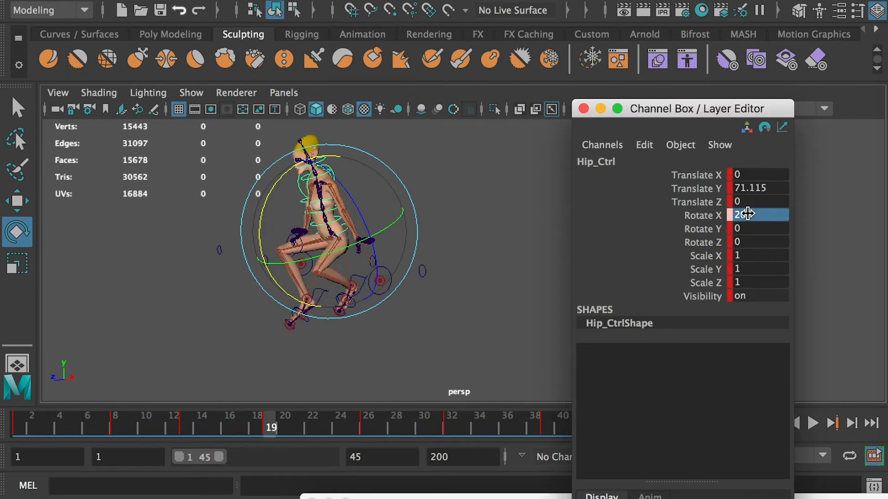
- At the frame 32 landing crouch, set the hip control's Rotate X to 20, and move the channel values out of the way
drag(295, 426, 451, 435)
double_click(745, 216)
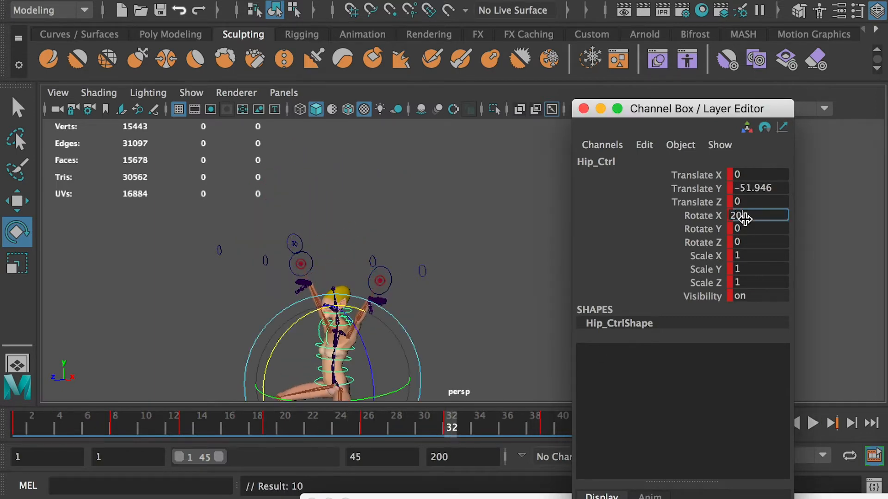
key(Return)
drag(687, 109, 887, 220)
- Play the whole jump from a wider side view, and scrub back to the crouch at frame 8
alt+right_drag(570, 315, 510, 314)
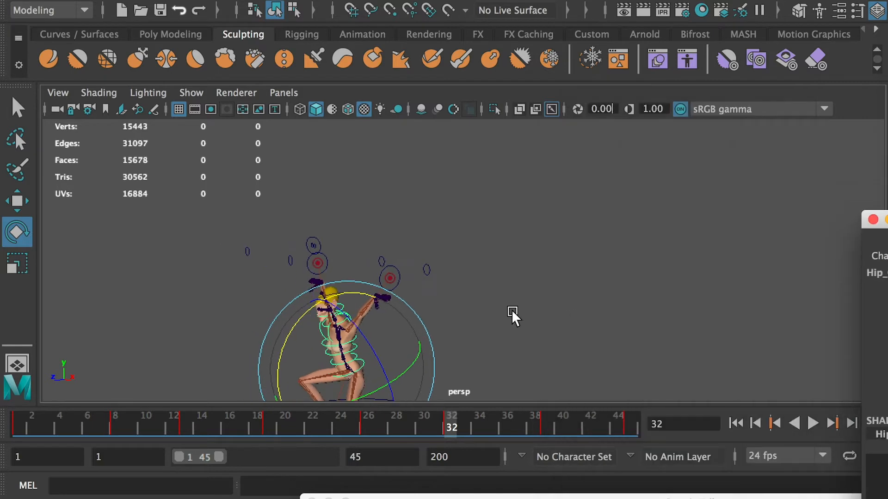
alt+drag(510, 314, 485, 254)
alt+right_drag(485, 254, 552, 287)
click(813, 424)
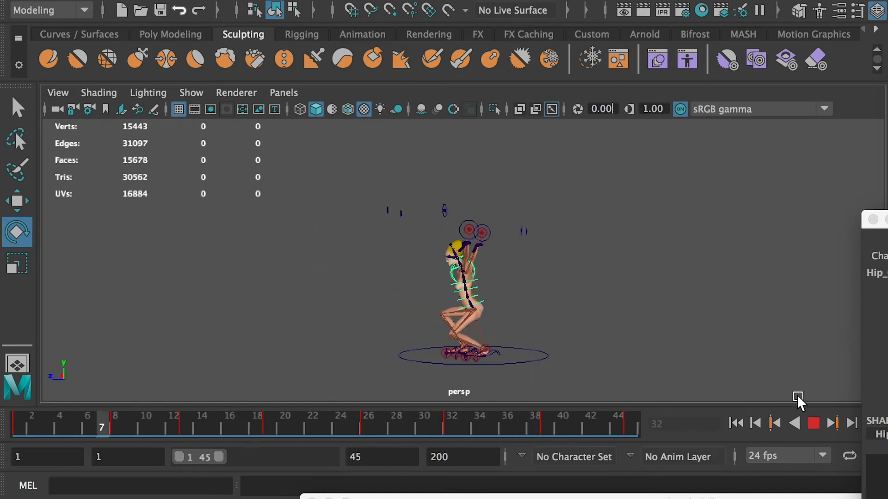
drag(74, 431, 116, 432)
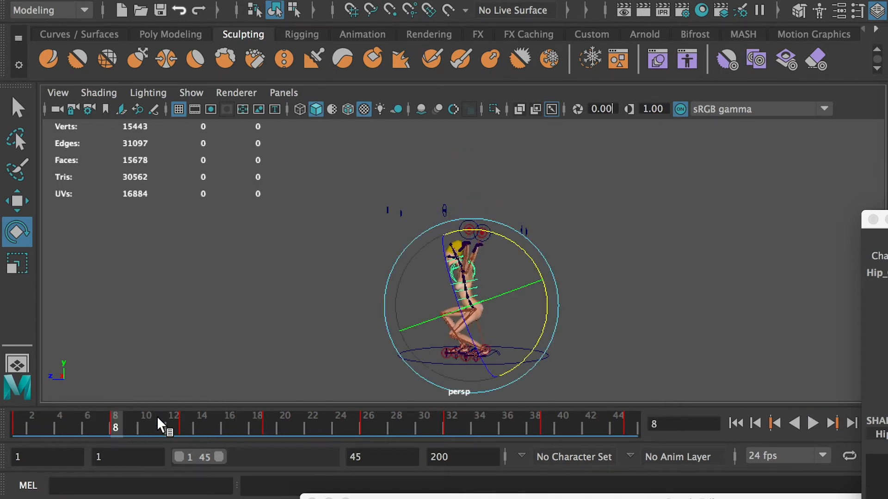
- Select the Spine2 and Spine3 controls and set keys on them at frames 8 and 1
alt+right_drag(347, 243, 536, 381)
alt+middle_drag(525, 321, 485, 272)
click(602, 251)
alt+right_drag(359, 261, 451, 294)
click(452, 293)
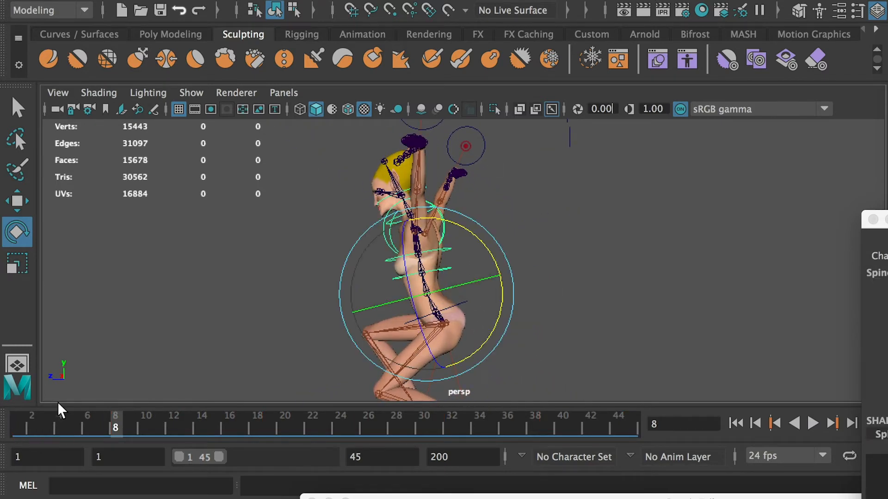
click(605, 292)
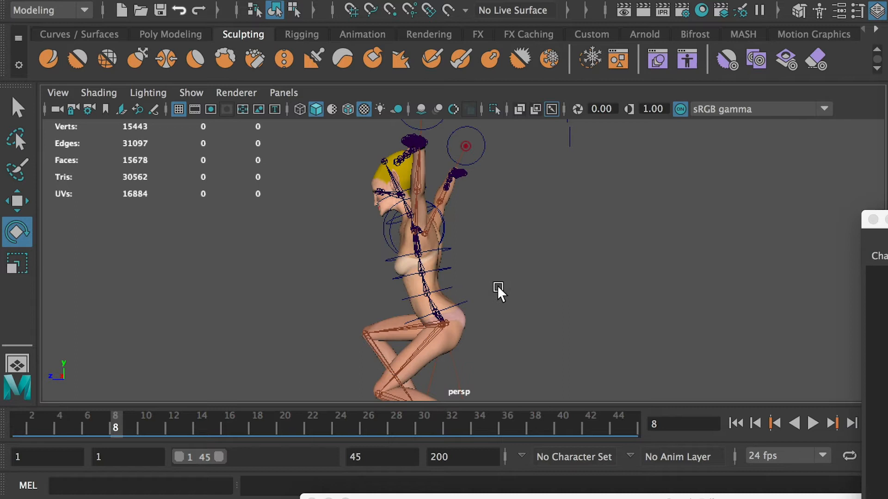
click(450, 291)
key(q)
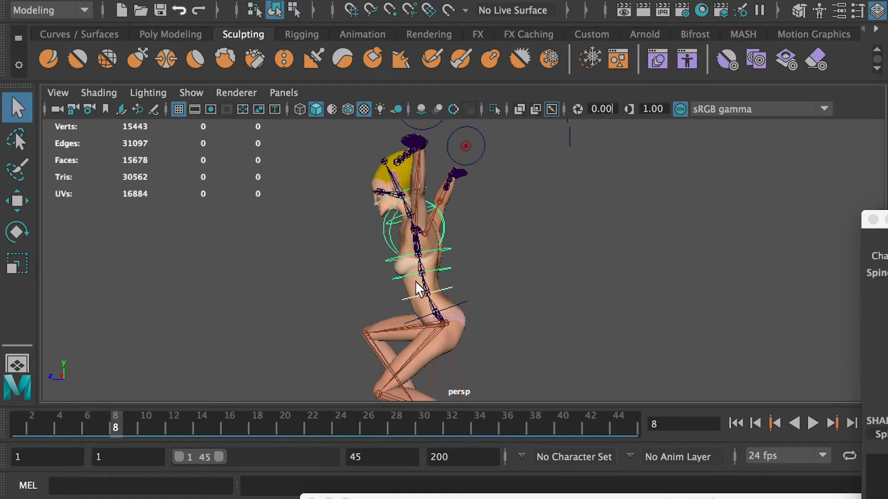
key(s)
drag(56, 426, 2, 423)
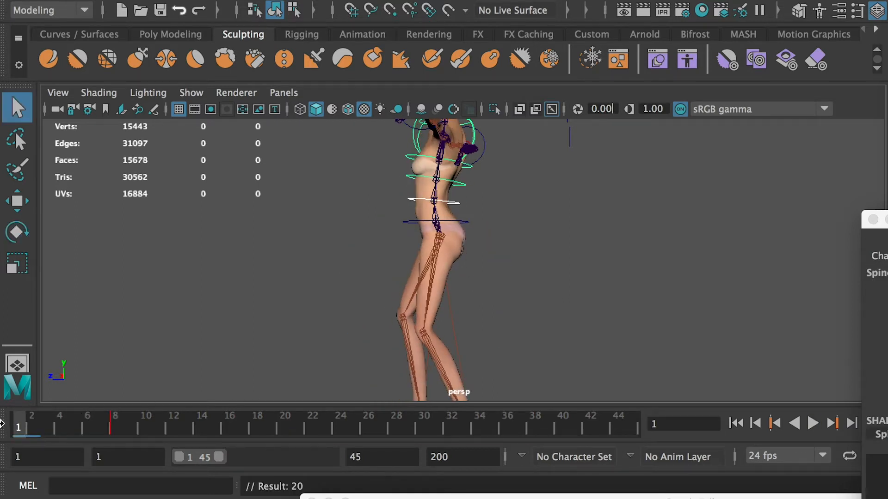
- At frame 8, set Rotate X of the Spine2 and Spine3 controls to 20, and scrub the bend into the crouch
click(111, 428)
drag(884, 219, 684, 139)
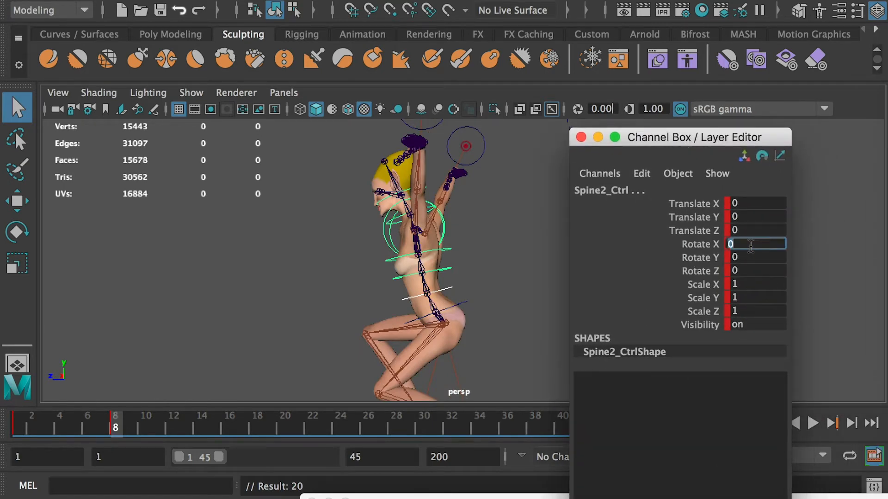
key(Return)
mouse_move(445, 259)
alt+mouse_down()
mouse_move(424, 274)
mouse_move(443, 272)
alt+mouse_up()
alt+right_drag(443, 272, 318, 264)
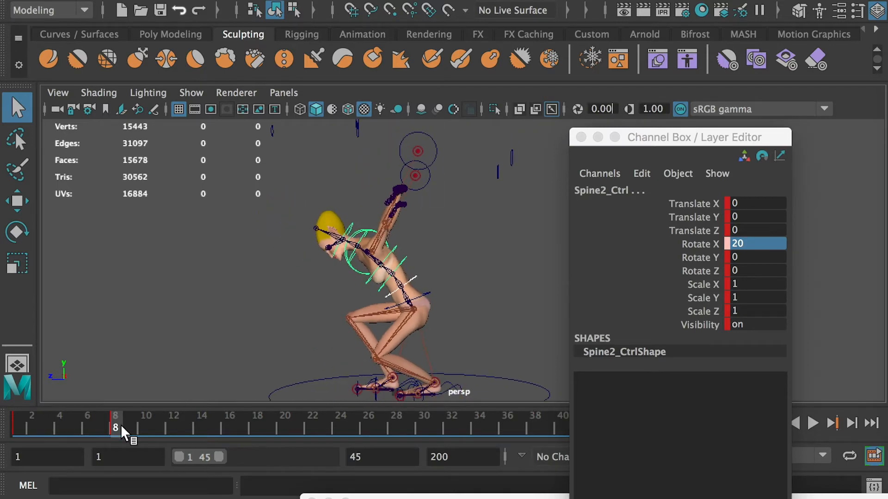
drag(75, 428, 118, 446)
alt+drag(256, 383, 276, 339)
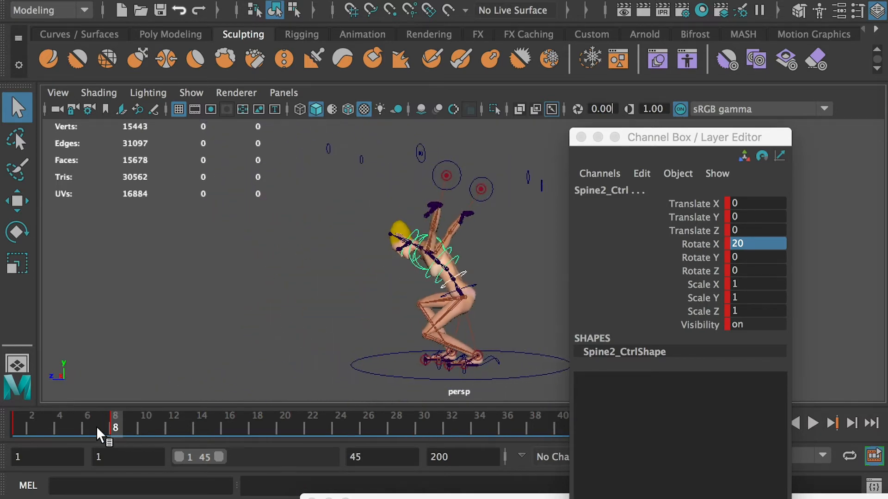
- Play the motion, reselect the Spine2 and Spine3 controls, and key them at frame 13
key(alt+v)
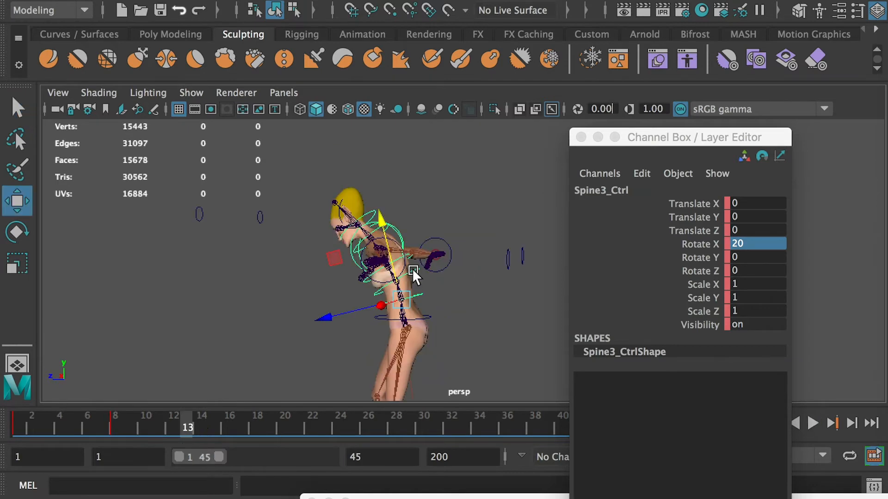
shift+click(414, 269)
key(q)
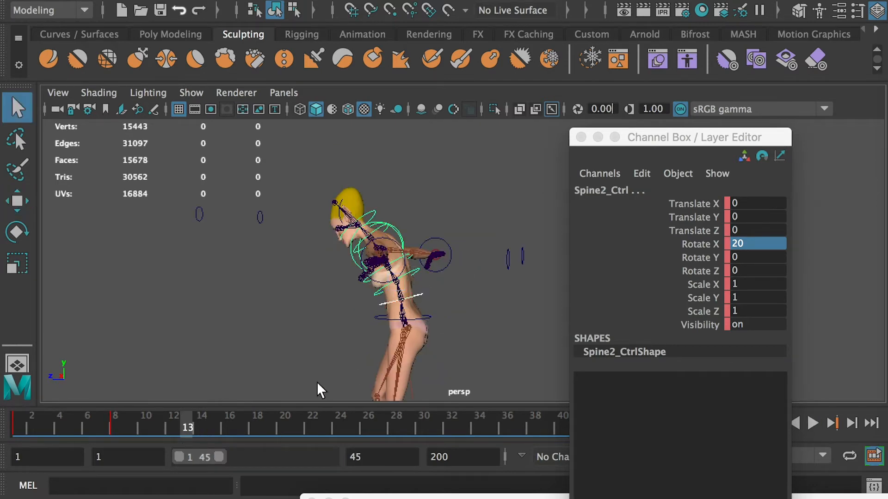
key(s)
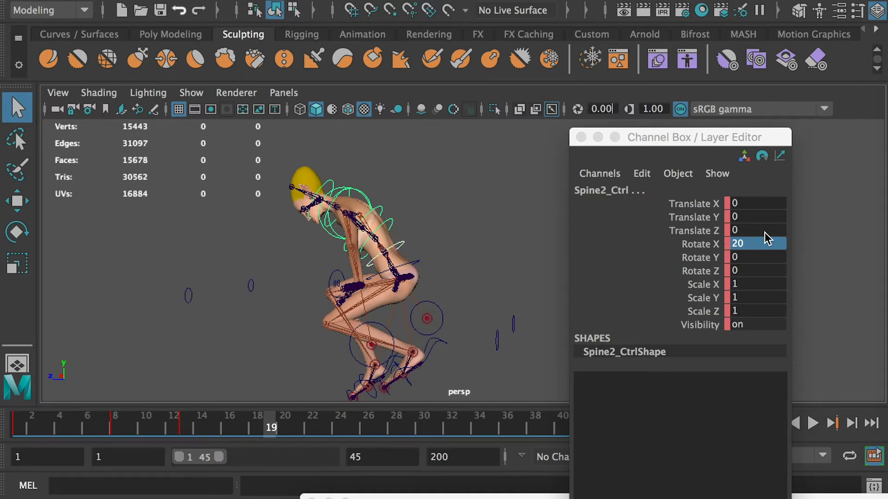
- At frame 19, set Rotate X of the Spine2 and Spine3 controls to 0, and scrub the frames leading up to it
double_click(756, 244)
text(0)
key(Return)
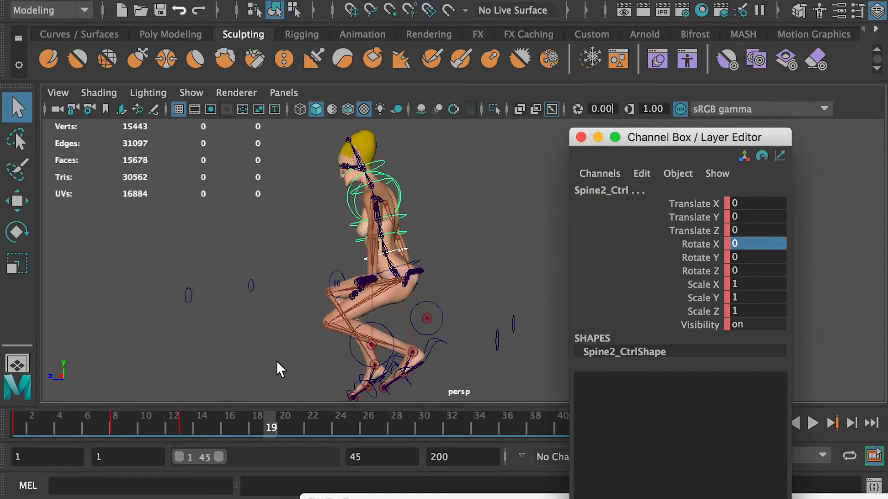
drag(240, 424, 270, 437)
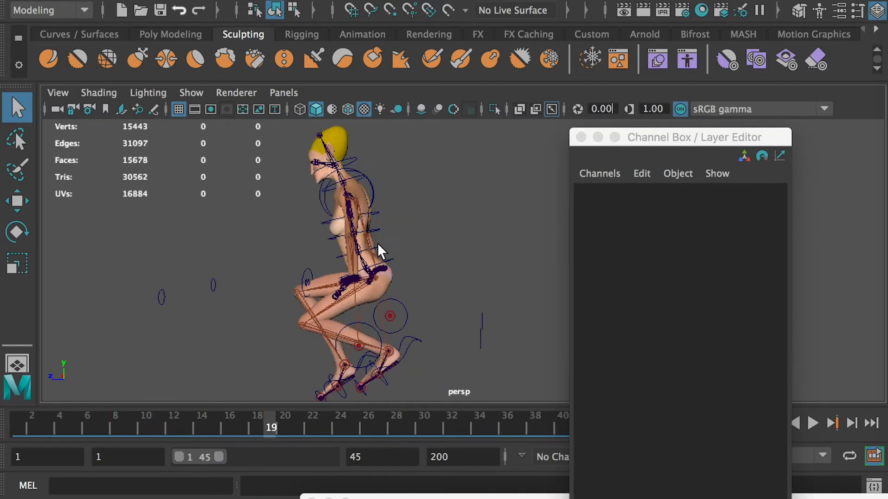
- At frame 19, bend the Spine3 control forward on its own and set its Rotate X to 12
click(377, 246)
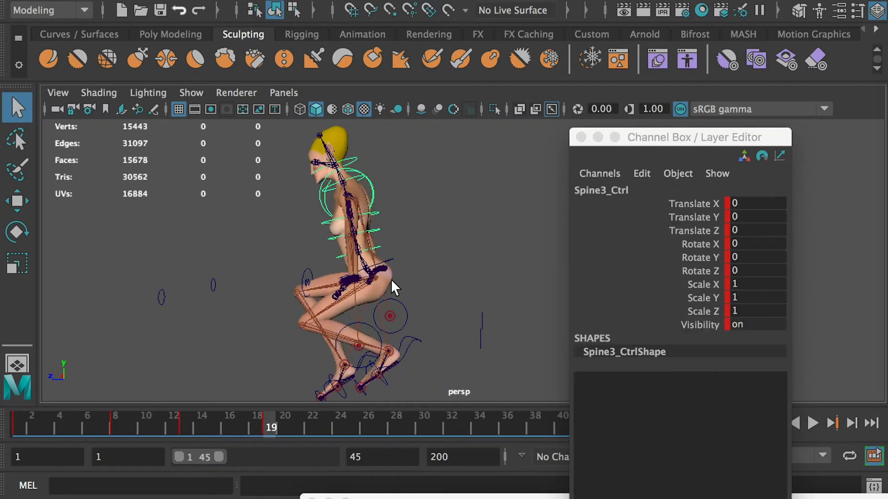
key(r)
key(e)
drag(429, 221, 607, 229)
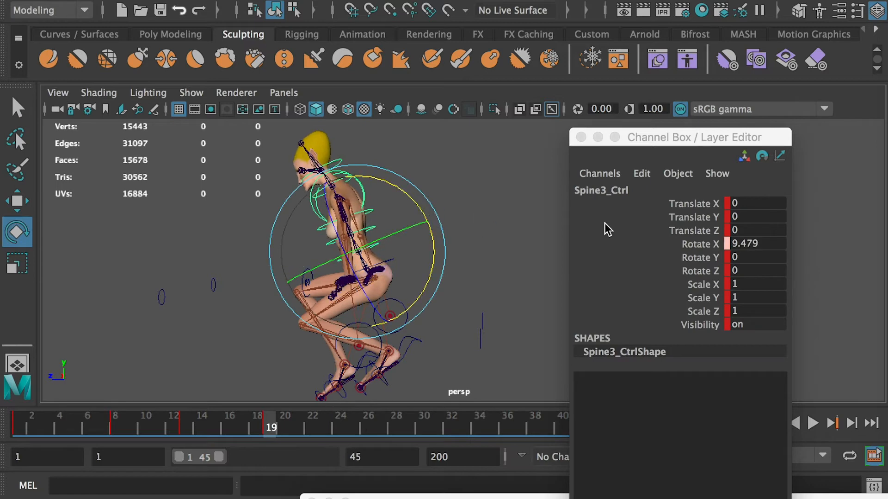
double_click(747, 245)
text(12)
key(Return)
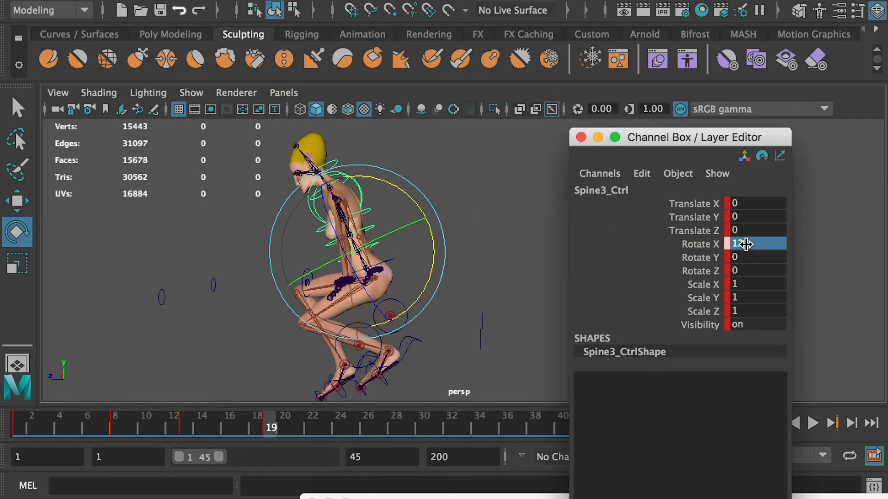
- Select the Spine2 control at frame 19 and set its Rotate X to 12
click(434, 227)
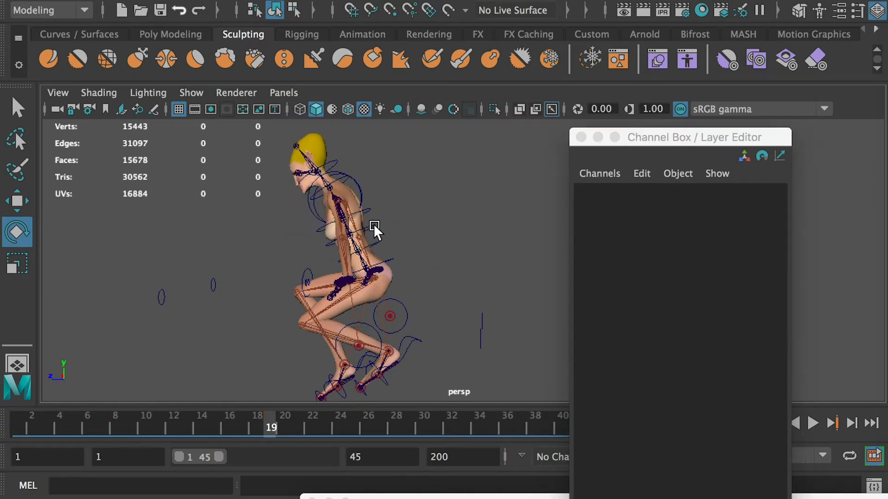
click(375, 229)
click(740, 231)
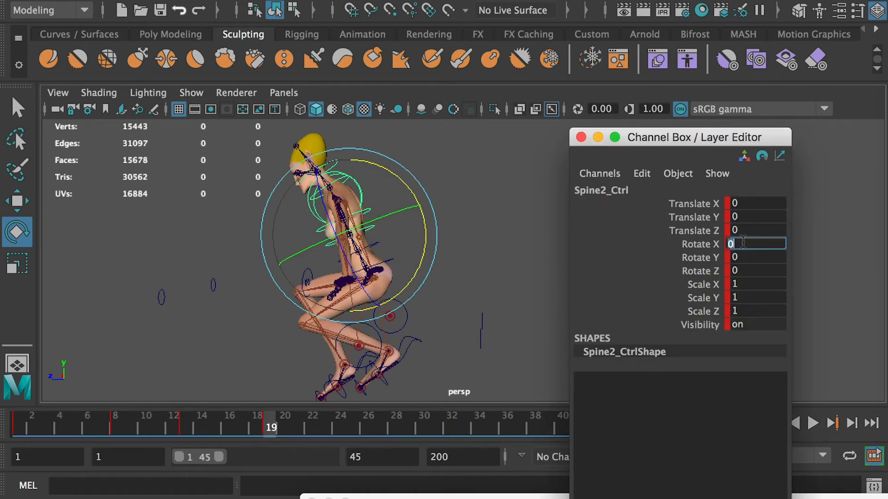
click(742, 243)
text(12)
key(Return)
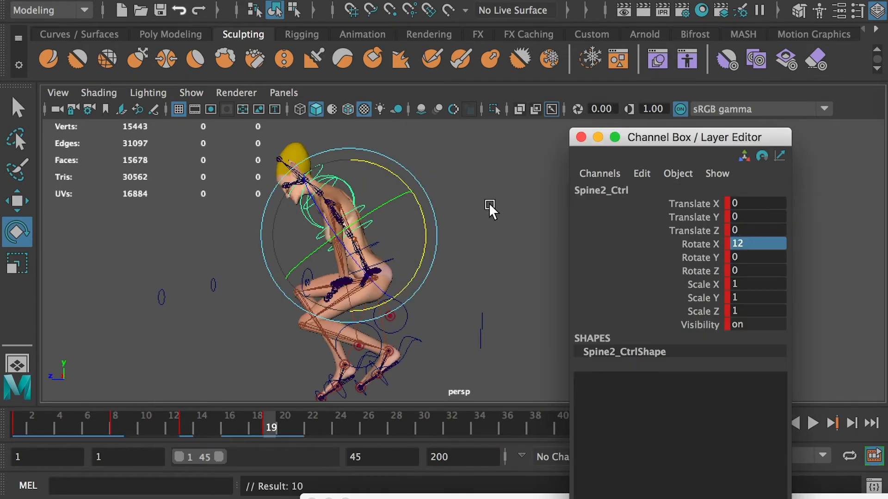
- At frame 13, select the Spine3 control and set its Rotate X to 0
click(391, 199)
click(364, 209)
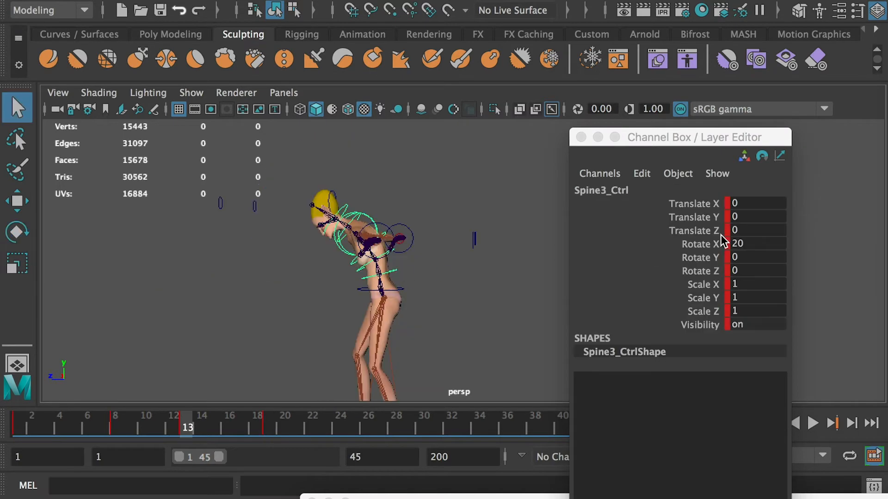
click(748, 243)
text(0)
key(Return)
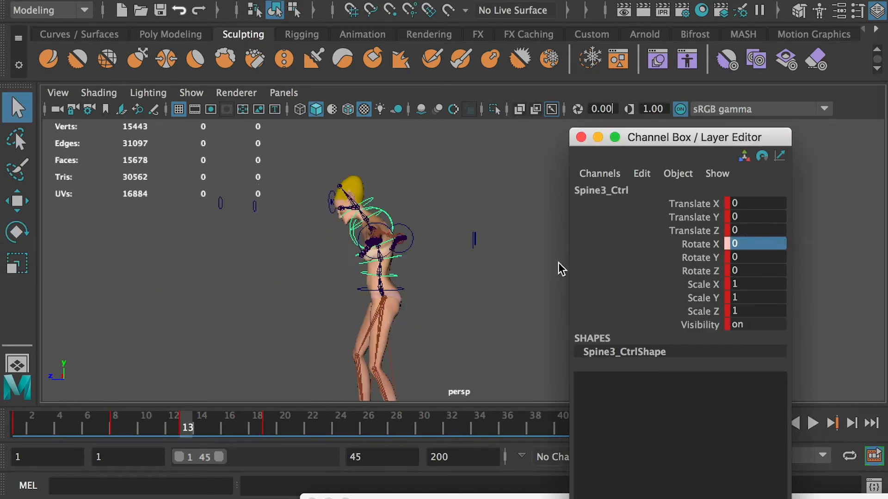
- Set the Spine2 control's Rotate X to 0 at frame 13 and key it
click(398, 257)
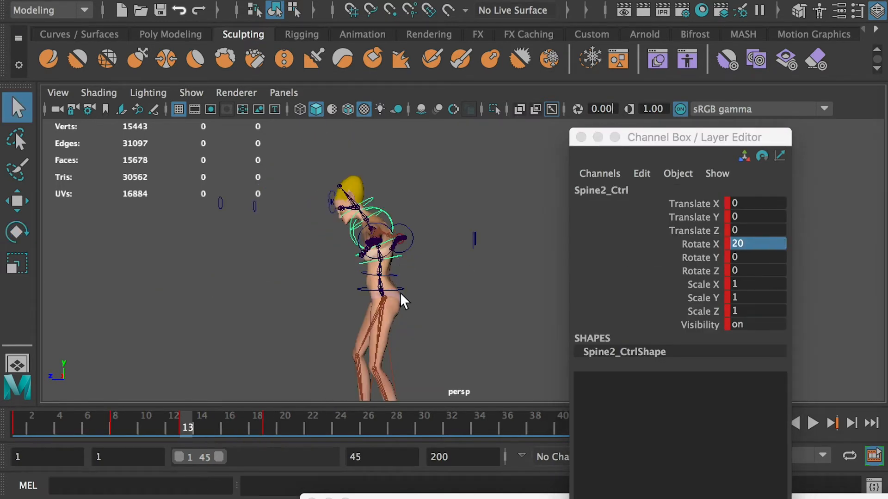
click(742, 242)
key(Return)
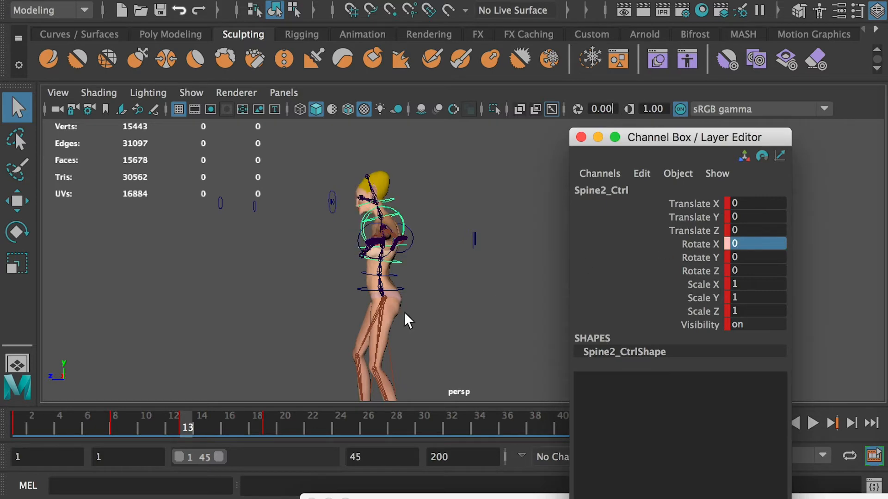
key(s)
- At frame 19, tilt the Neck control back and set its Rotate X to -25
drag(18, 423, 268, 442)
alt+middle_drag(352, 287, 375, 374)
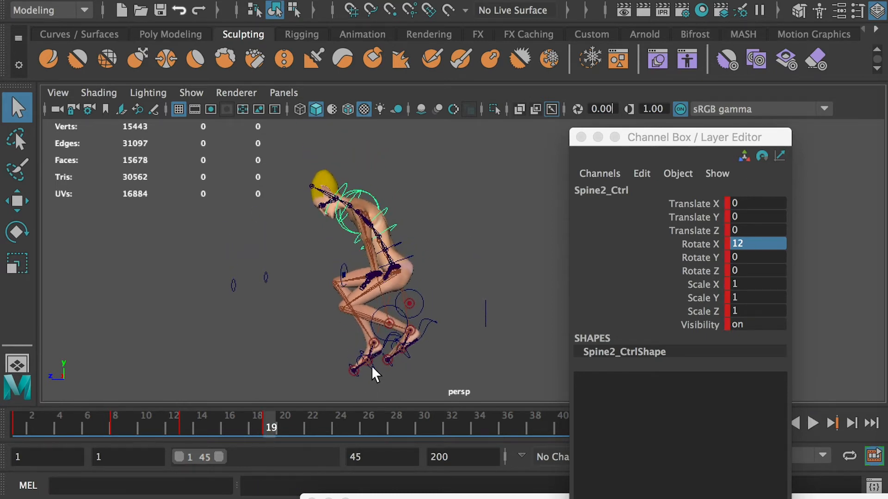
alt+right_drag(320, 191, 397, 241)
alt+middle_drag(377, 208, 398, 255)
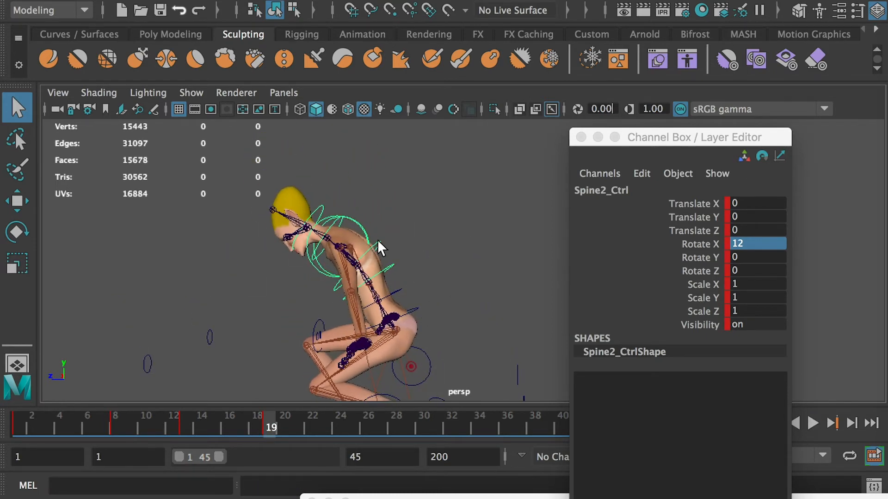
click(341, 235)
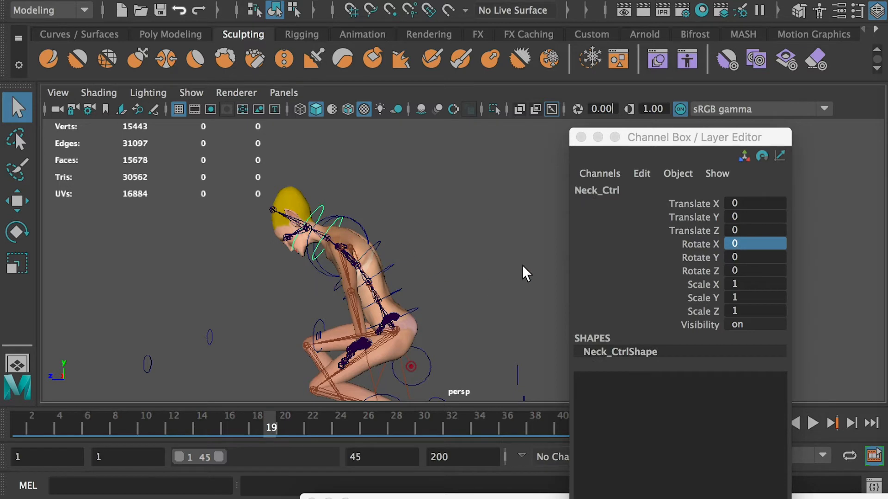
key(w)
key(e)
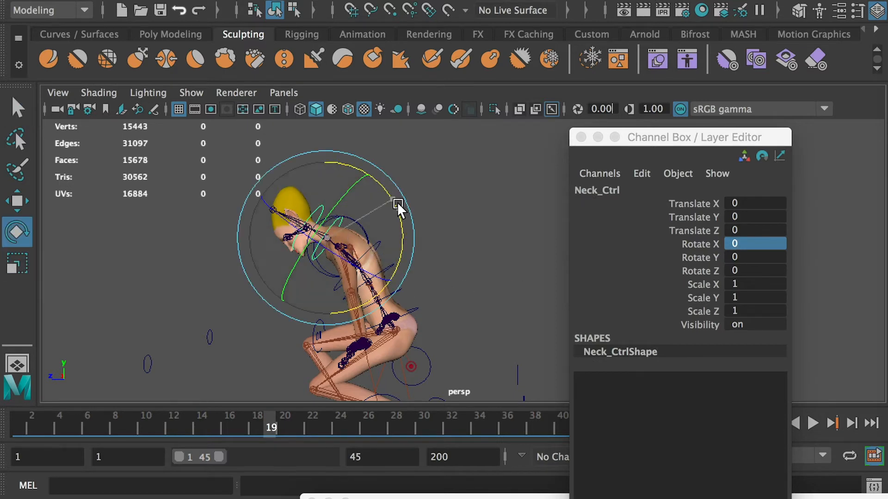
drag(399, 206, 411, 225)
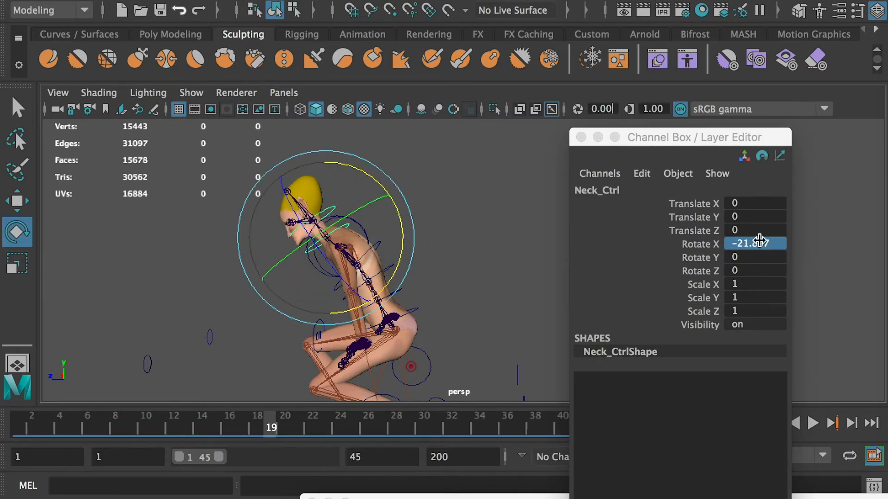
click(742, 242)
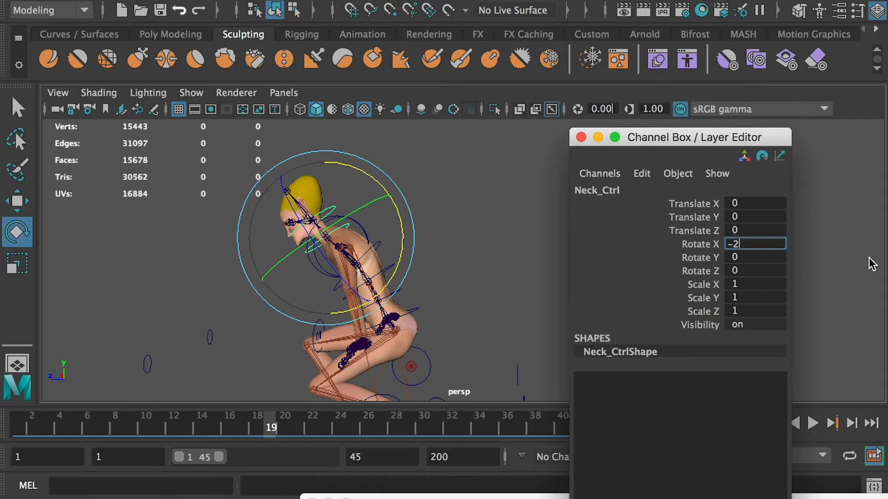
key(Return)
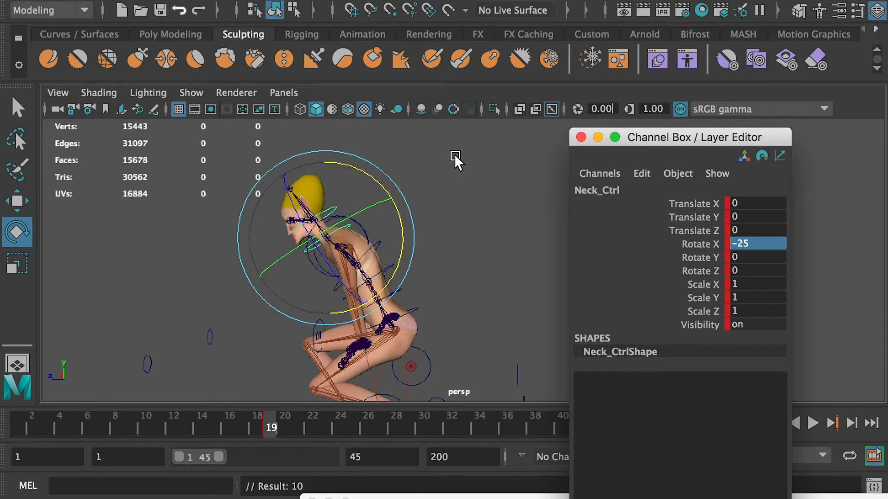
- Set the Head control's Rotate X to -25 at frame 19, key it, and scrub around the landing pose
click(453, 155)
click(332, 202)
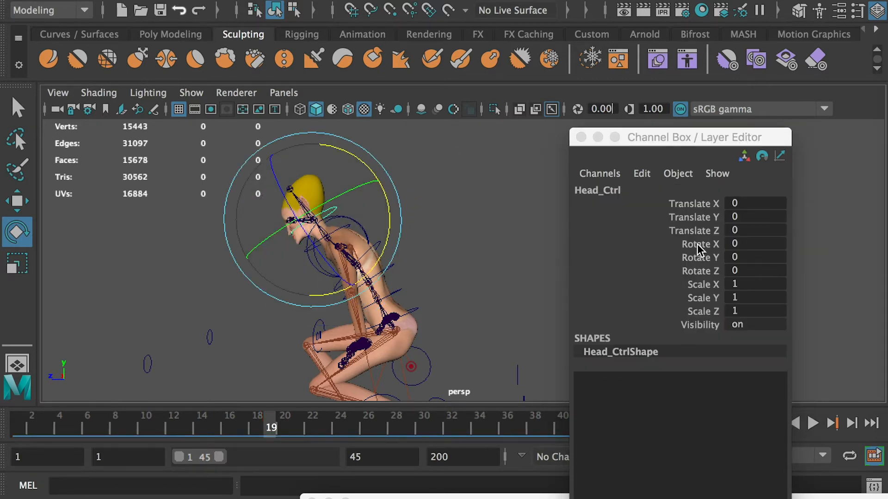
double_click(740, 245)
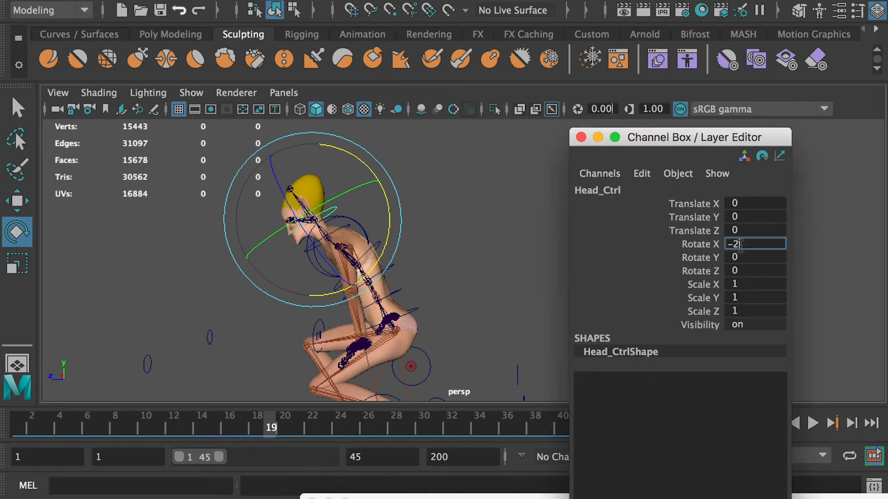
key(Return)
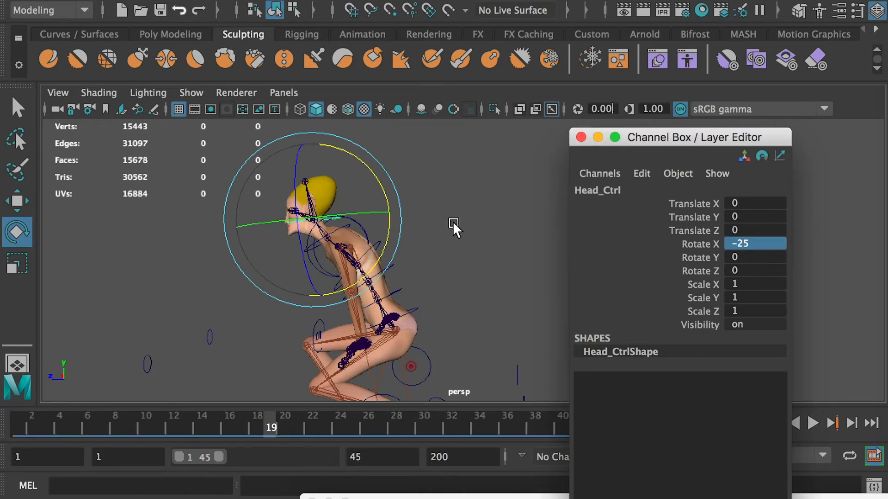
key(s)
alt+drag(438, 244, 231, 327)
mouse_move(261, 420)
mouse_down()
mouse_move(180, 418)
mouse_move(267, 427)
mouse_up()
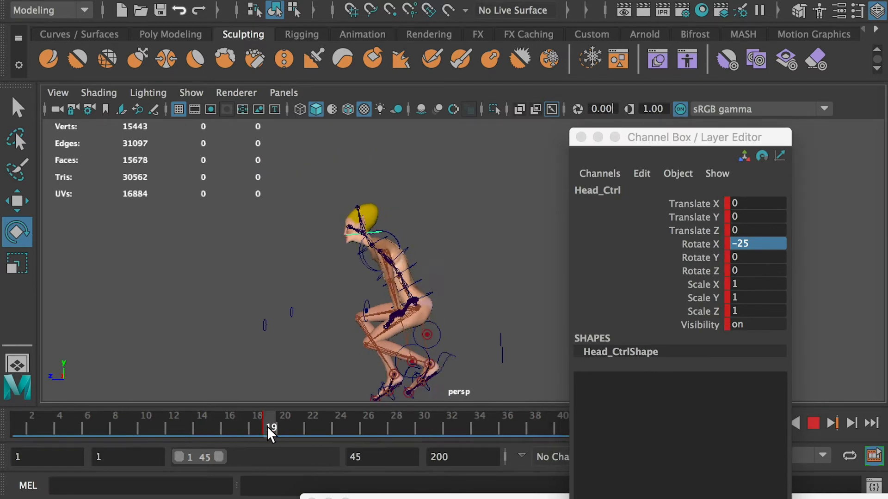
- At frame 13, set the Neck control's Rotate X to 0
click(412, 314)
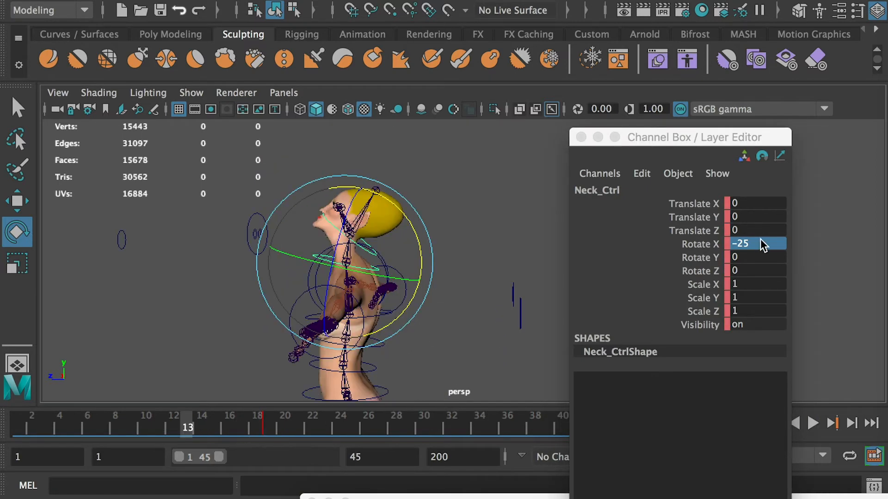
click(760, 240)
text(0)
key(Return)
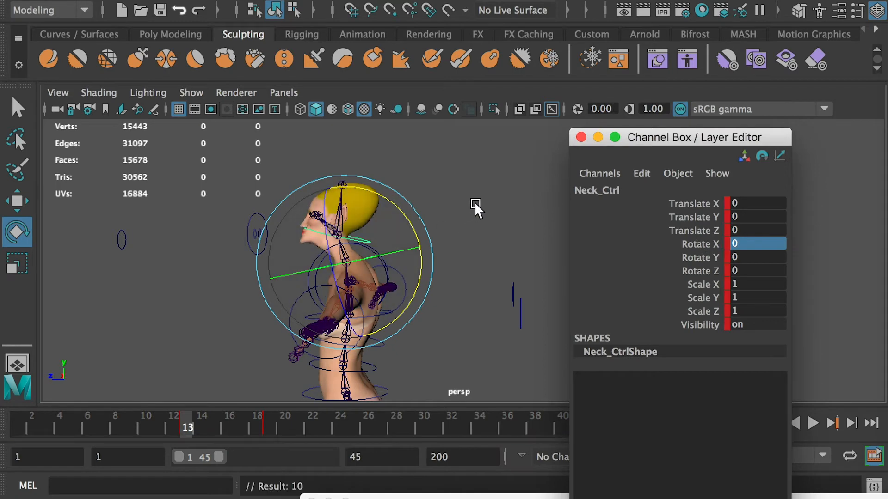
- Select the Head control at frame 13, set its Rotate X to 0, and key it
click(475, 201)
click(317, 229)
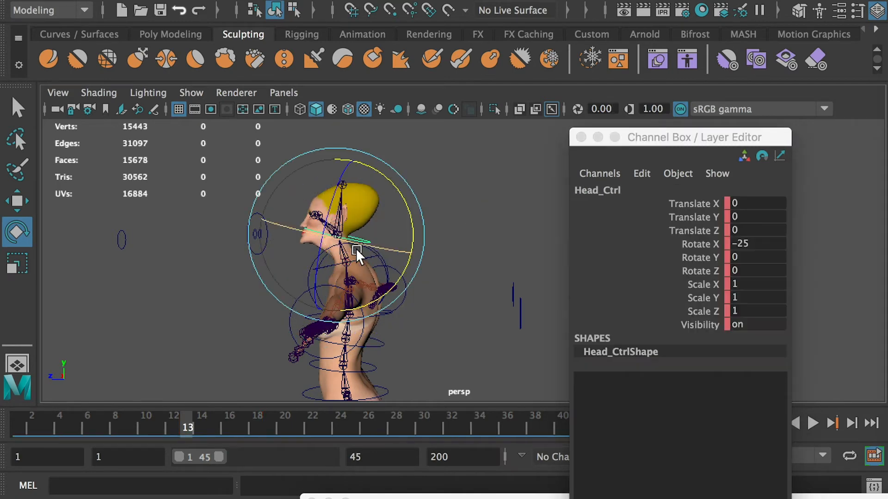
click(743, 243)
text(0)
key(Return)
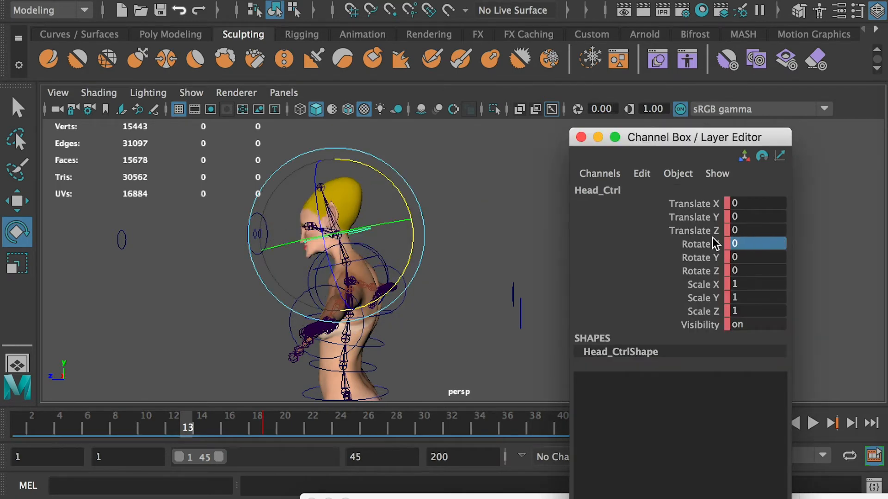
key(s)
- Scrub back to frame 2, close the floating Channel Box, and play the jump animation
scroll(439, 335, down, 5)
drag(181, 424, 31, 407)
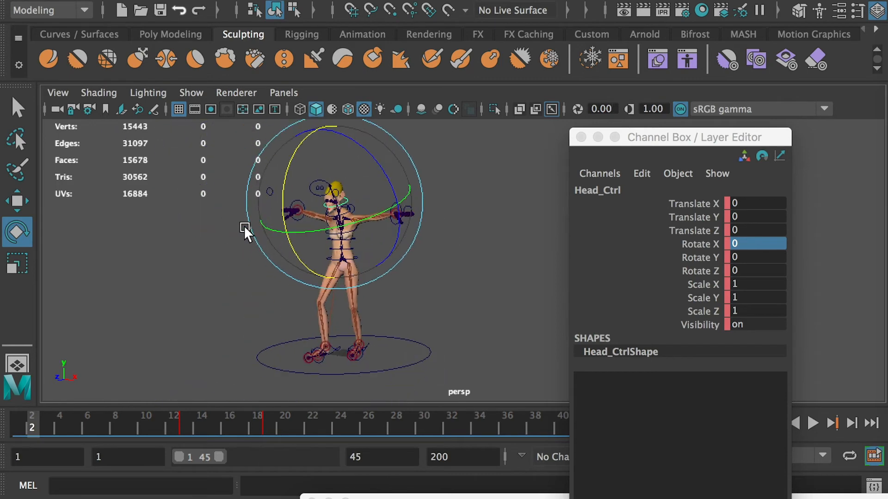
click(581, 137)
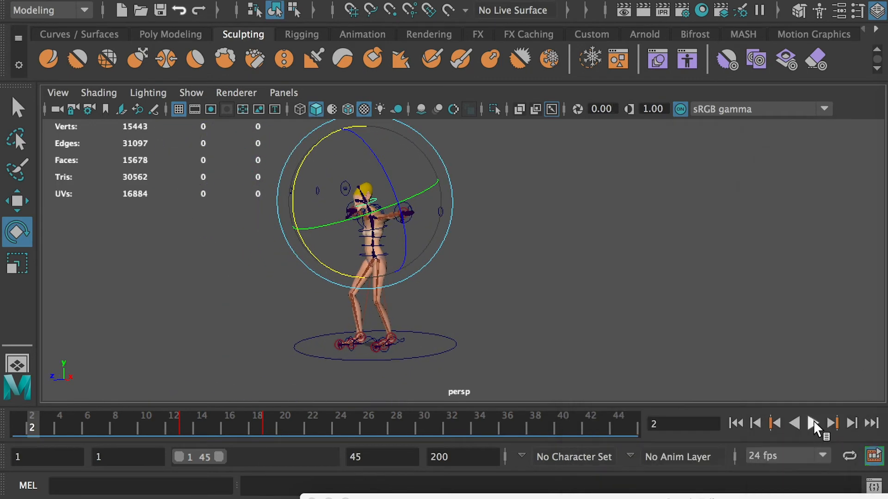
click(814, 420)
click(811, 420)
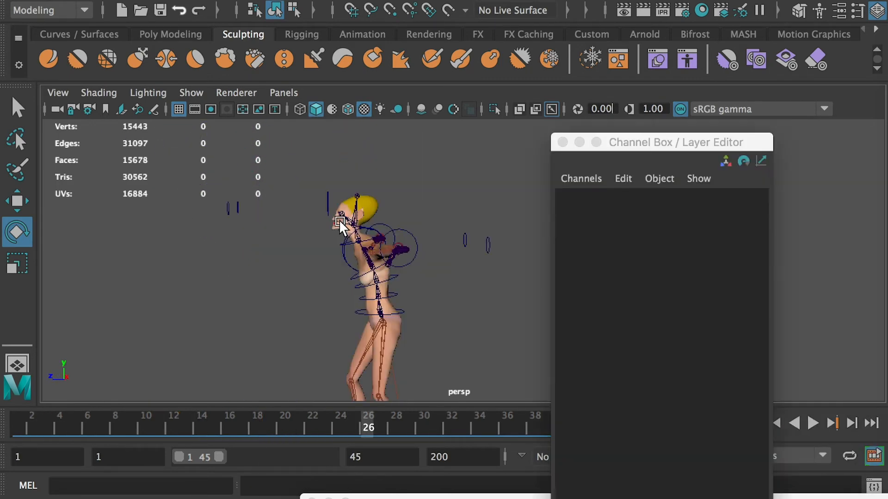
- At frame 26, set the Head control's Rotate X to 0 and key it
click(340, 220)
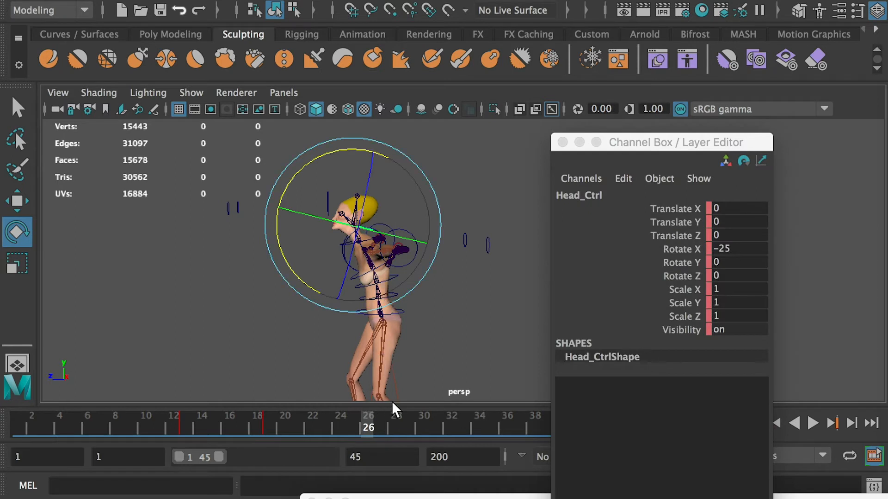
click(725, 248)
text(0)
key(Return)
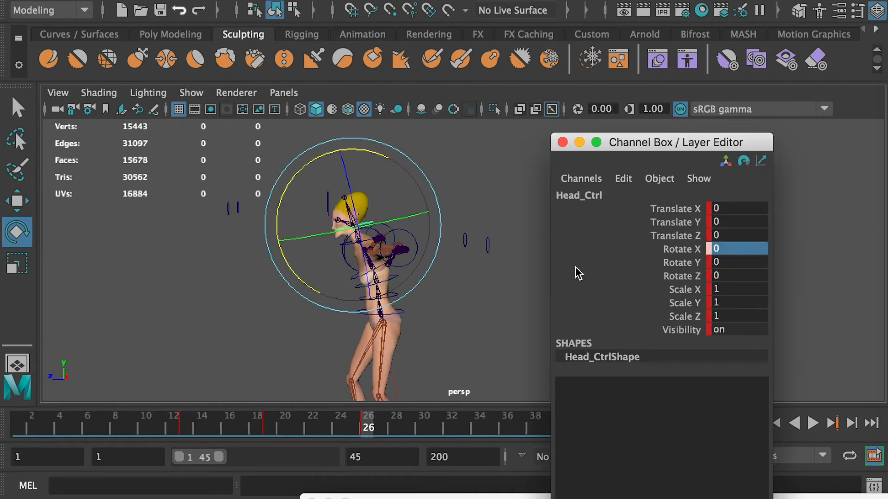
key(s)
click(479, 185)
- Select the Neck control at frame 26, set its Rotate X to 0, and key it
scroll(378, 288, up, 3)
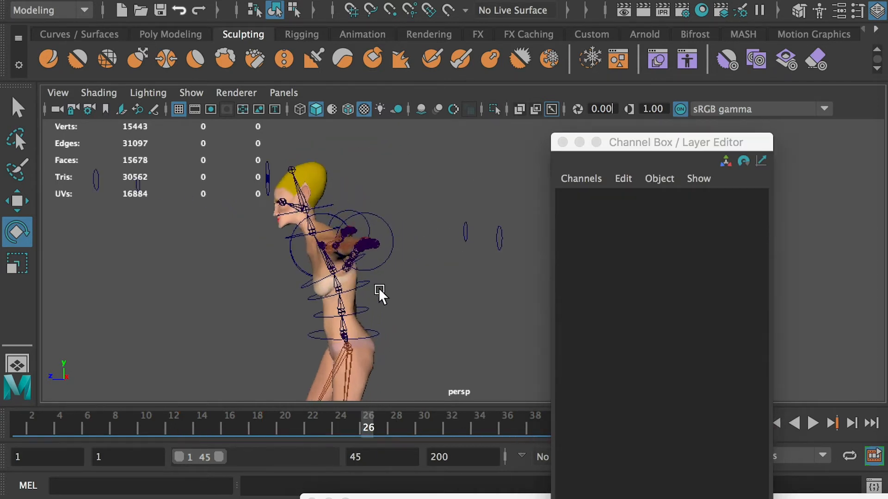
scroll(378, 288, up, 1)
click(284, 229)
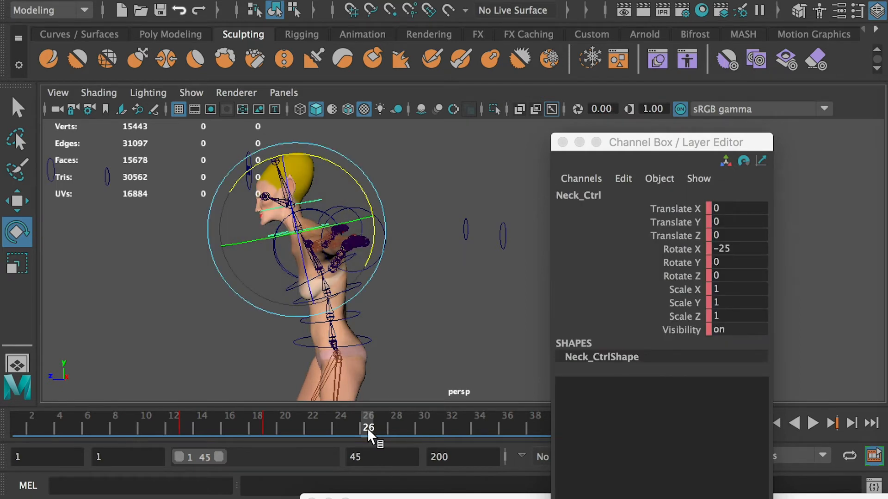
click(733, 247)
click(733, 248)
text(0)
key(Return)
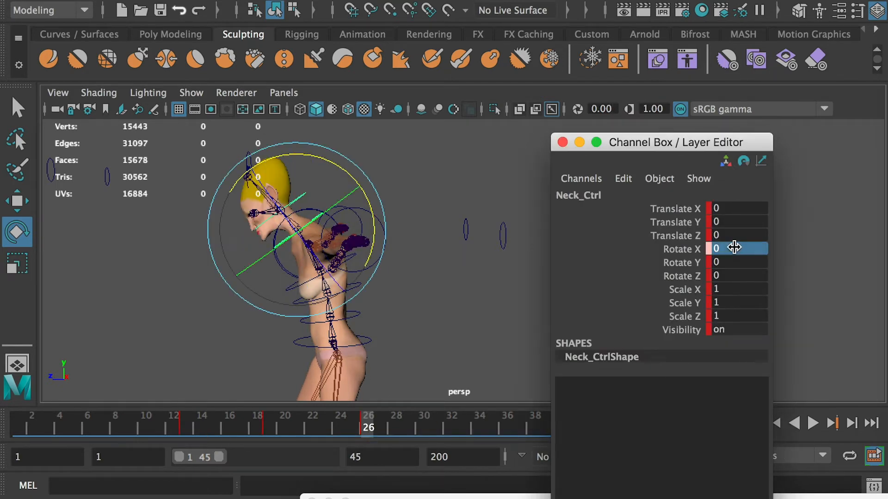
key(s)
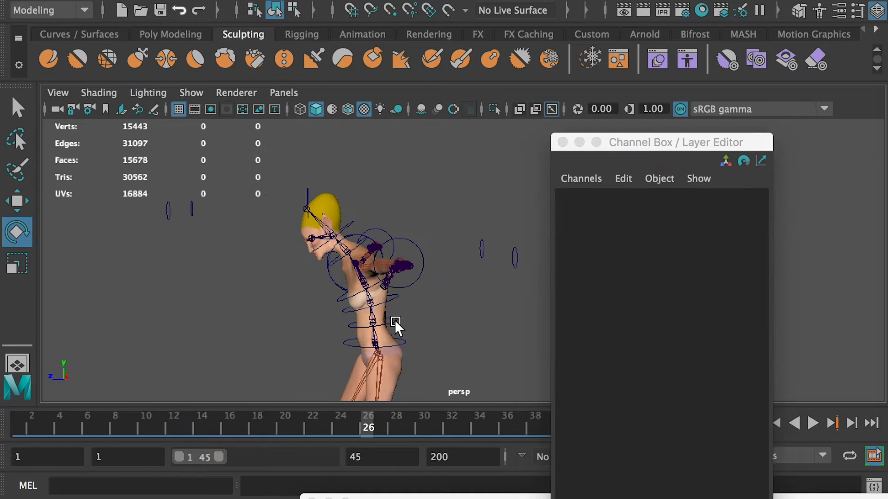
- At frame 26, set the Spine3 control's Rotate X to 0 and deselect it
click(396, 320)
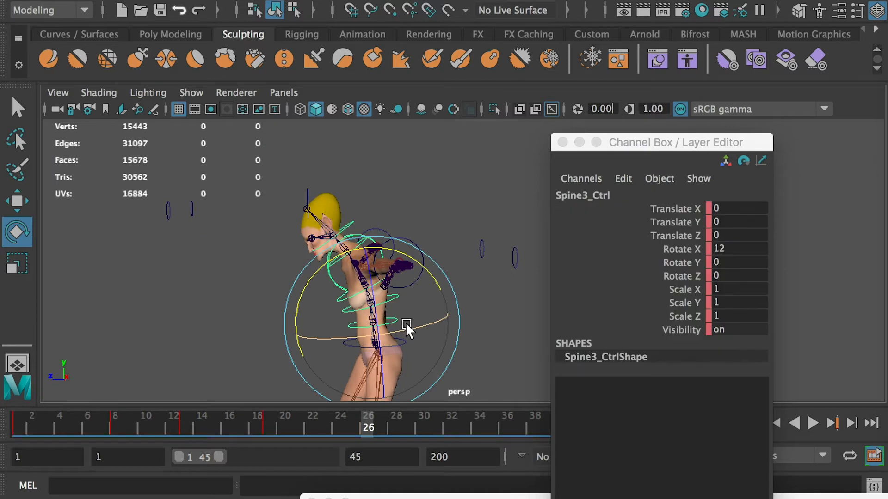
click(731, 248)
click(730, 249)
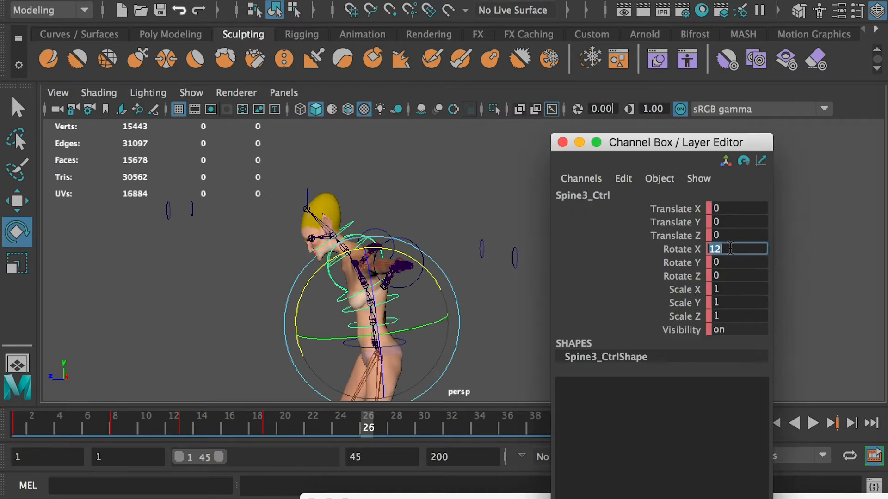
text(-)
key(Return)
click(729, 248)
text(0)
key(Return)
click(415, 302)
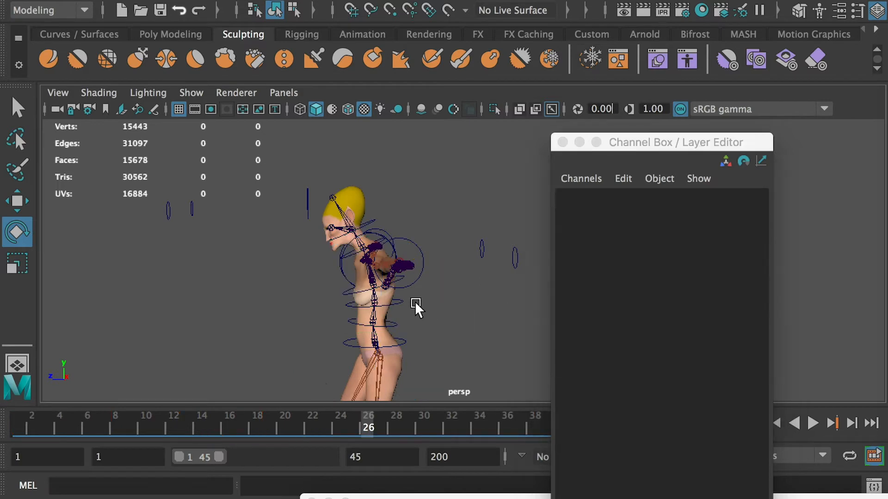
- Select the Spine2 control at frame 26 and set its Rotate X to 0
click(396, 302)
click(734, 248)
click(733, 248)
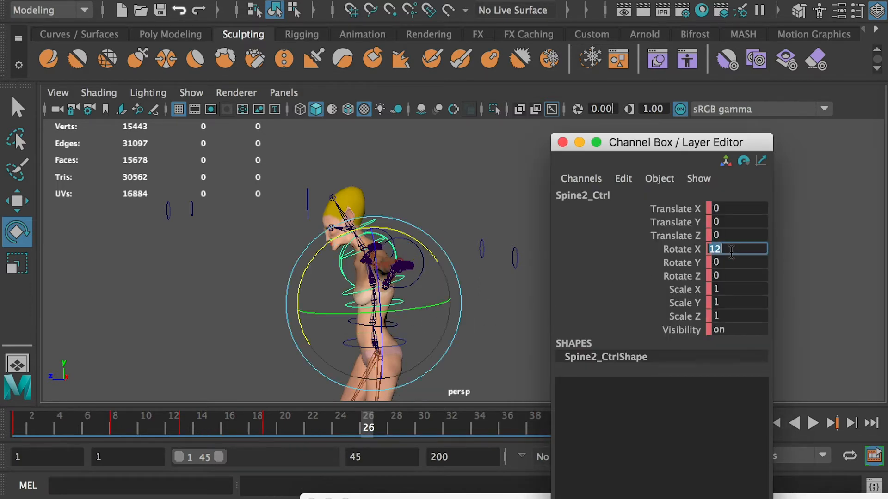
text(0)
key(Return)
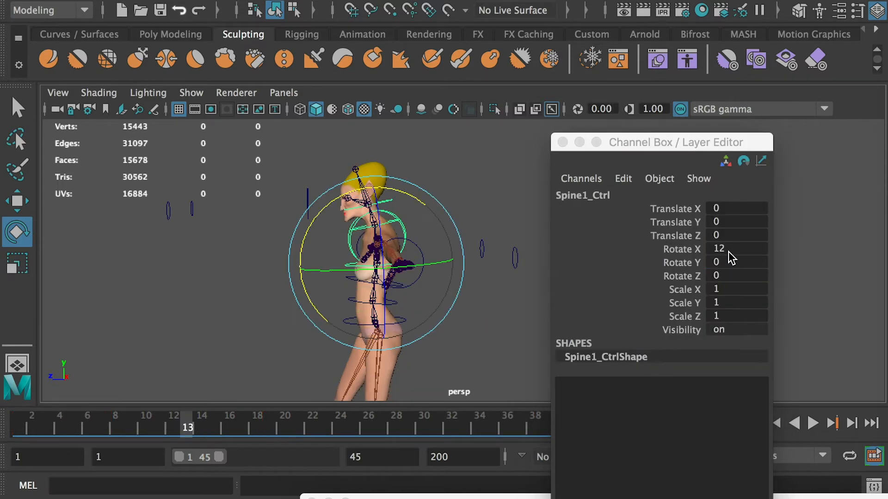
- At frame 13, set the Spine1 control's Rotate X to 0 and key it, then go to frame 19
click(728, 248)
click(728, 248)
text(0)
key(Return)
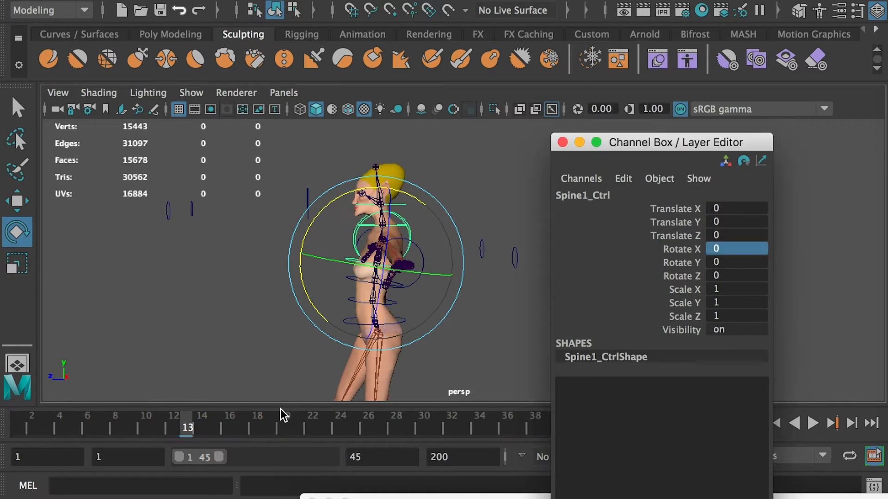
key(s)
drag(255, 423, 267, 426)
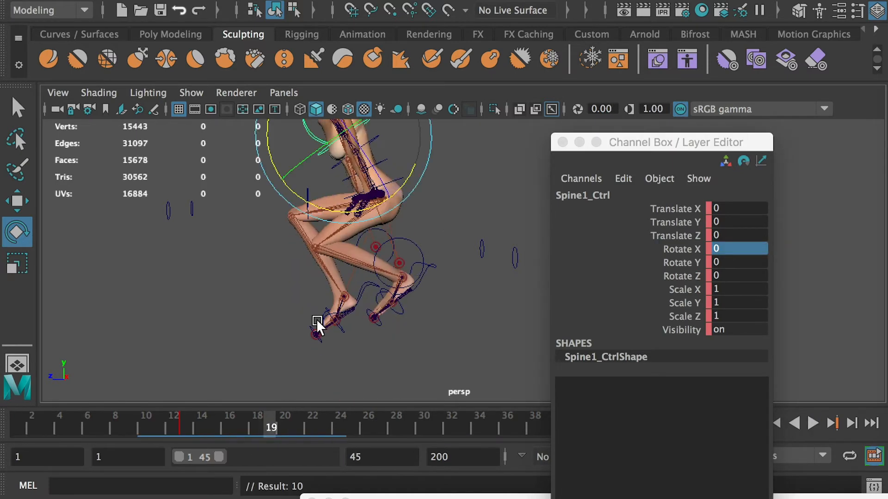
- Set the Spine1 control's Rotate X to 12 at frame 19, key it, and deselect it
click(721, 244)
text(12)
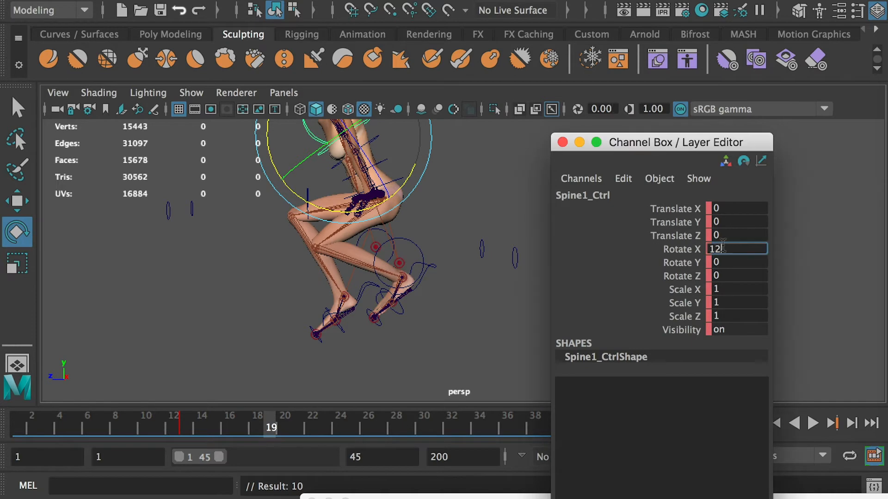
key(Return)
key(s)
click(459, 207)
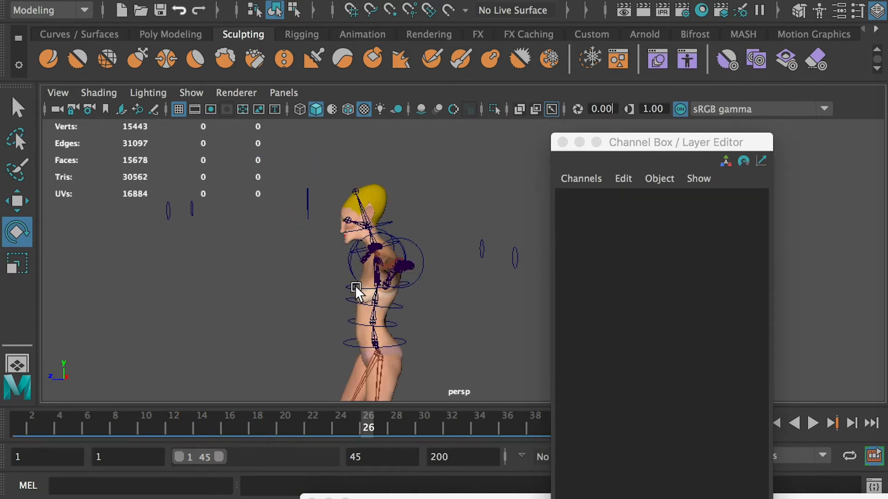
- Select the Spine1 control at frame 26 and set its Rotate X to 0
click(350, 287)
click(732, 249)
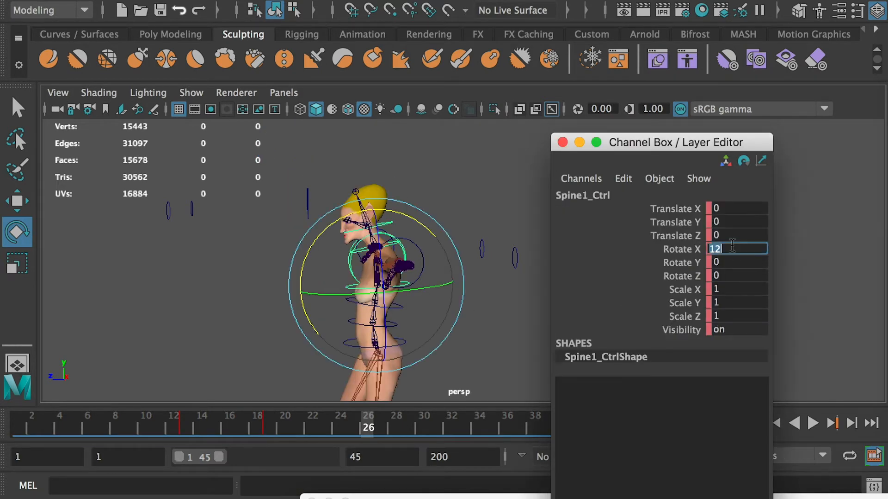
text(0)
key(Return)
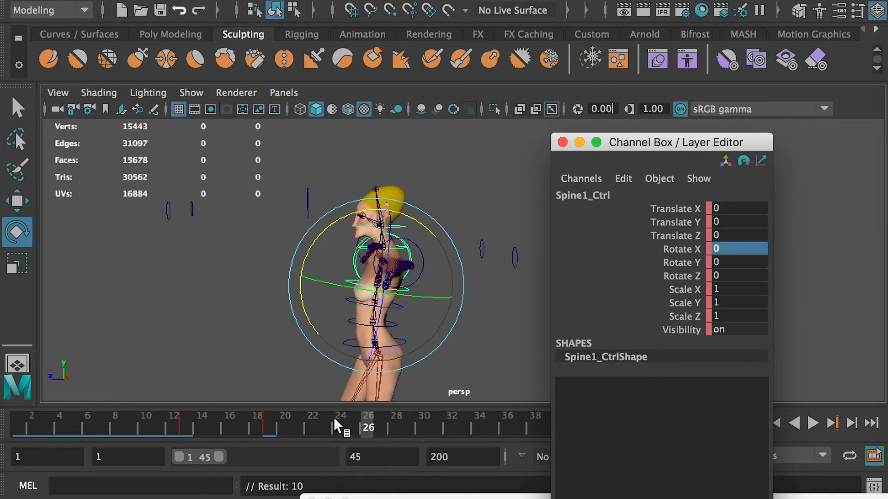
drag(321, 417, 436, 427)
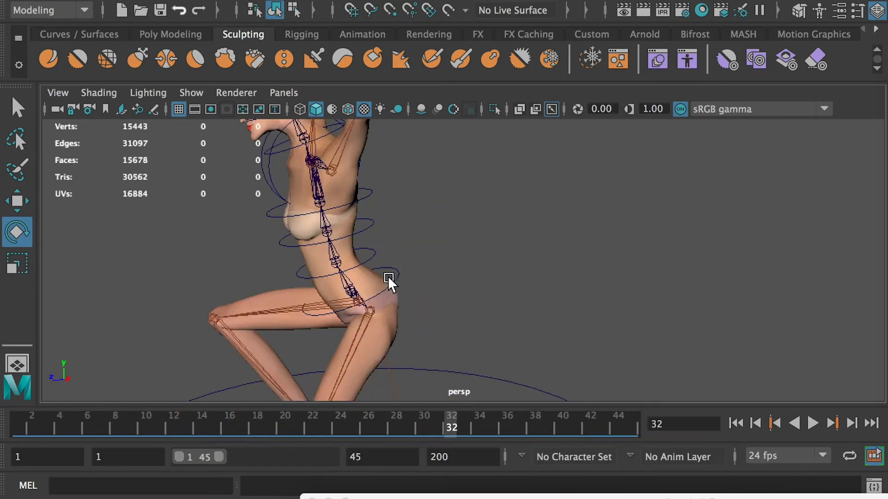
- Inspect the Hip control's channel values around frame 32 and deselect it
click(395, 273)
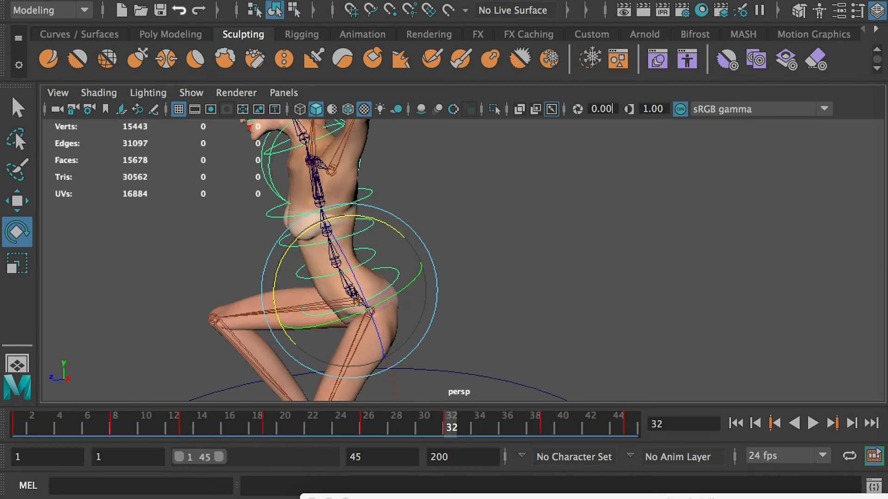
drag(887, 61, 848, 79)
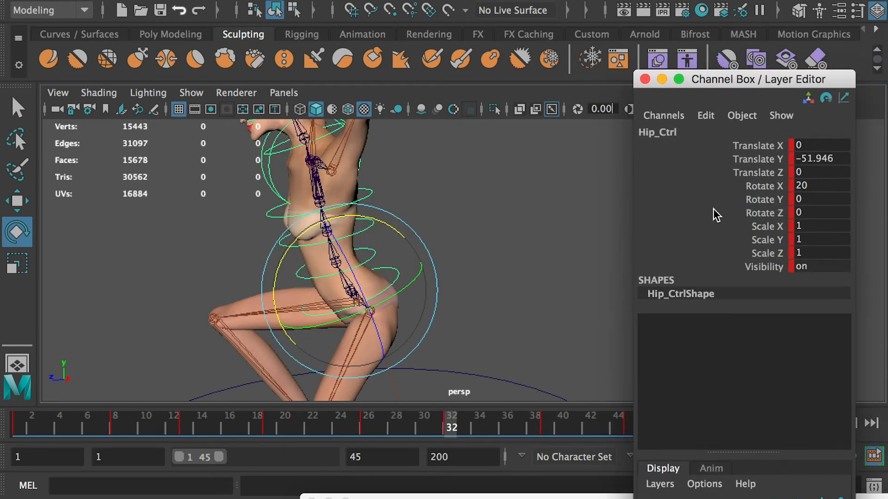
drag(413, 407, 452, 426)
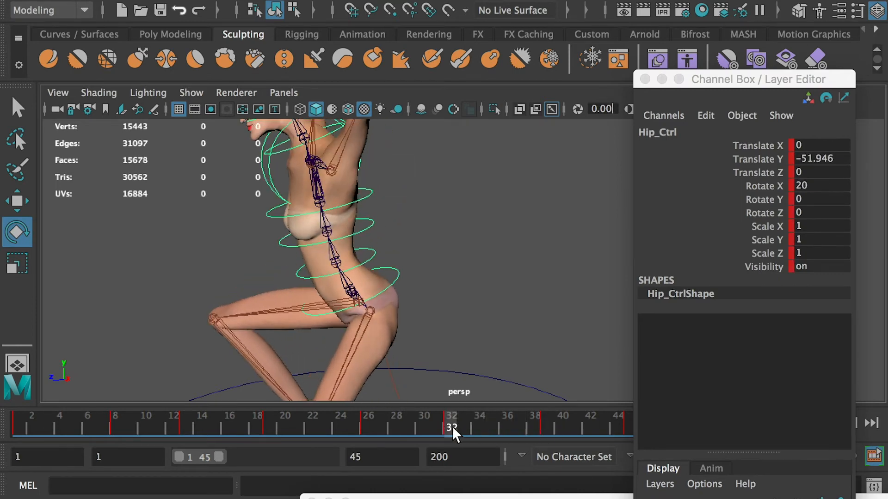
click(387, 246)
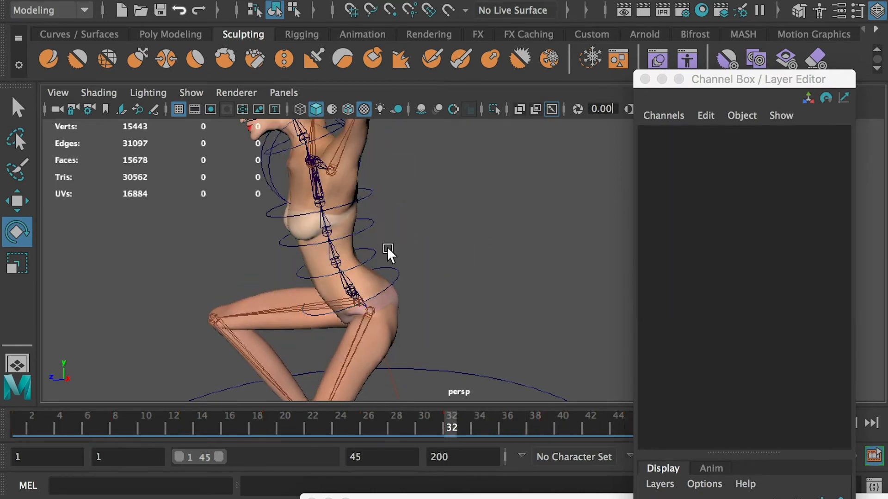
- Select the Spine3 and Spine2 controls at frame 32, key them, and set their Rotate X to 8
click(376, 242)
key(q)
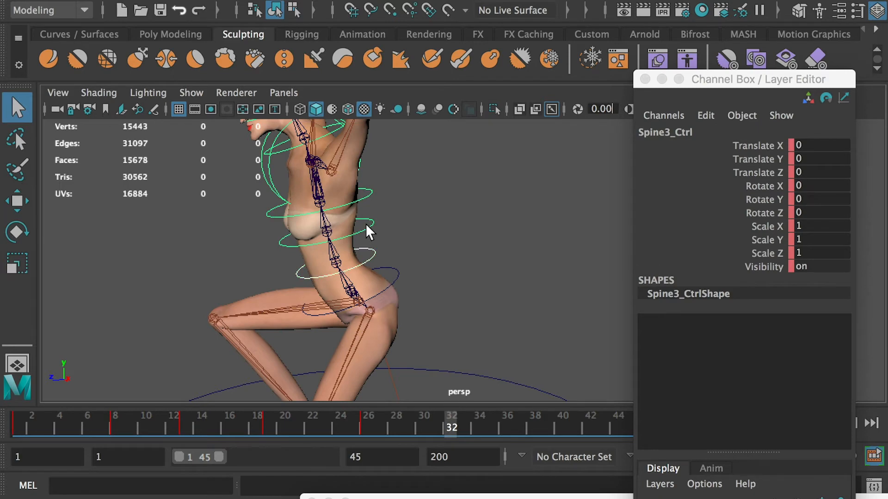
key(s)
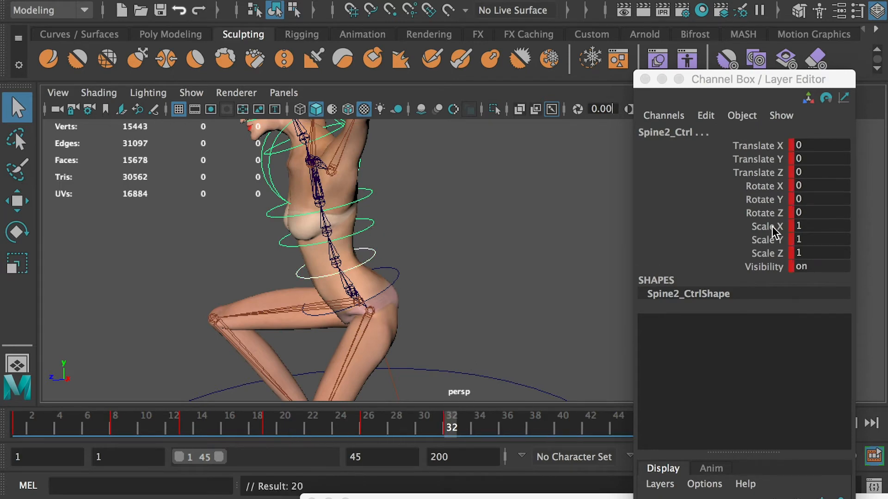
click(806, 186)
text(6)
key(Return)
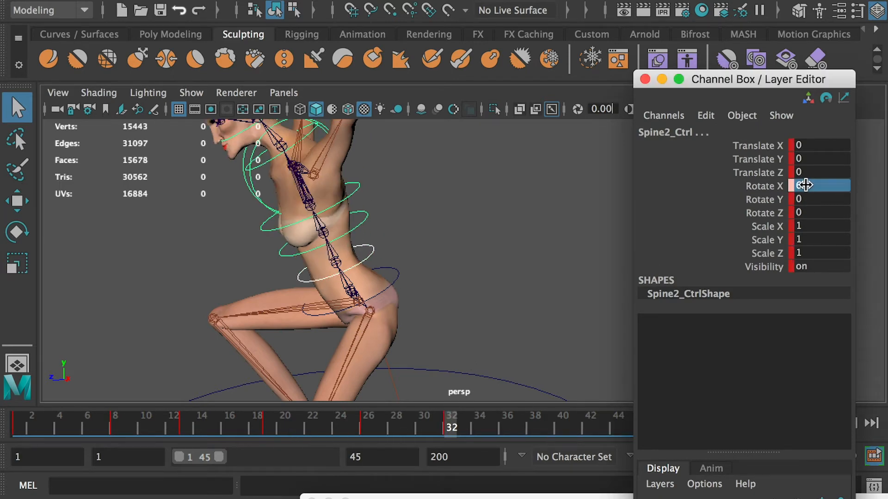
click(801, 185)
text(8)
key(Return)
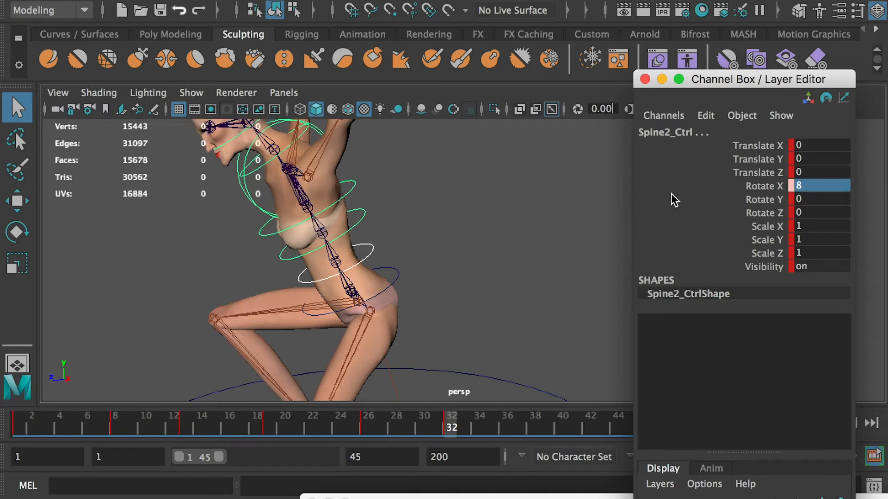
- Select the Spine1 control at frame 32 and set its Rotate X to 8
click(354, 183)
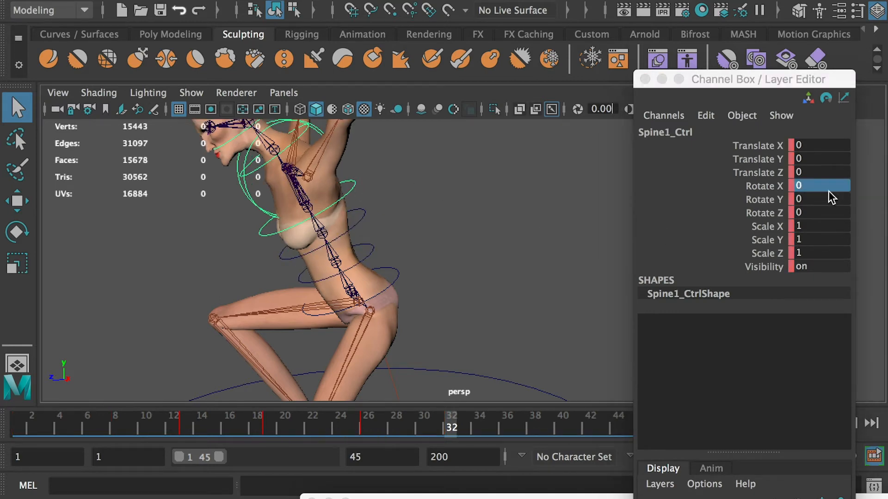
click(808, 186)
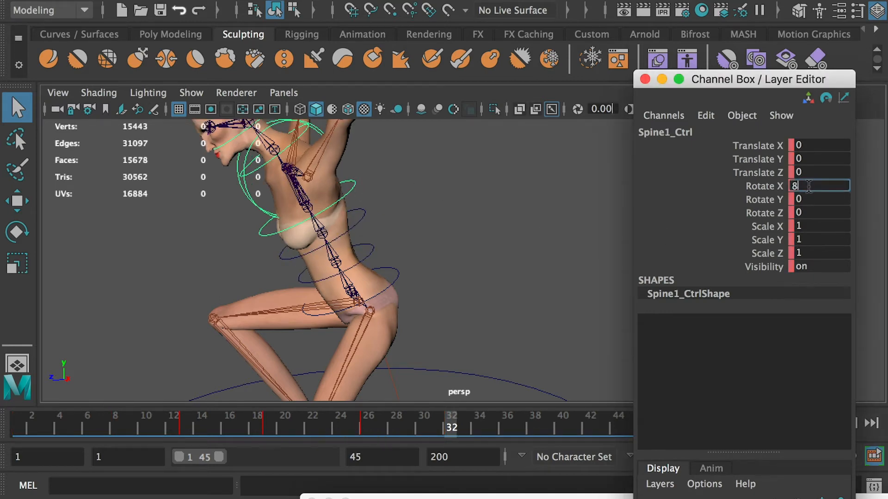
key(Return)
- Select the Spine3, Spine2 and Spine1 controls together, set their Rotate X to 0 at frame 39, and key them
click(368, 246)
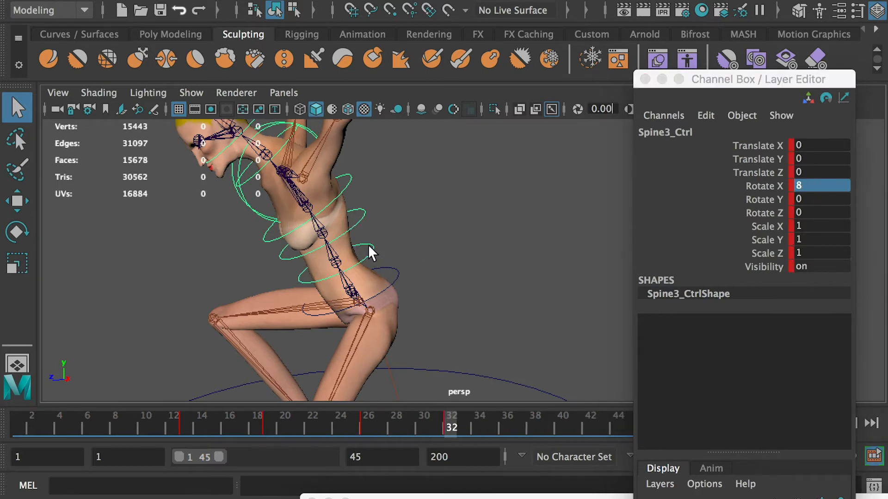
shift+click(362, 215)
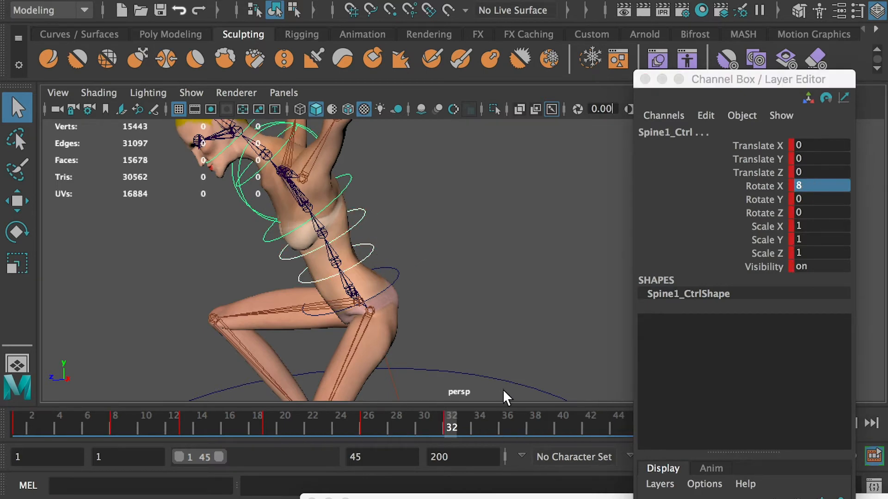
drag(528, 424, 547, 428)
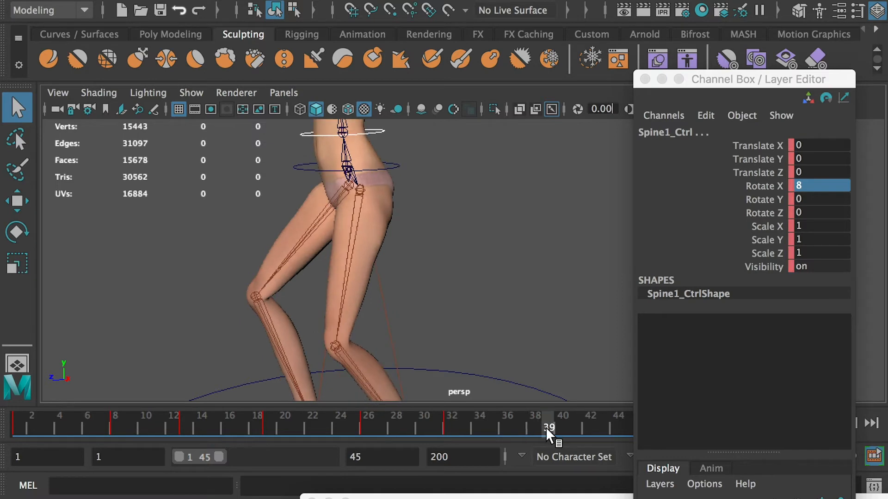
click(810, 187)
text(0)
key(Return)
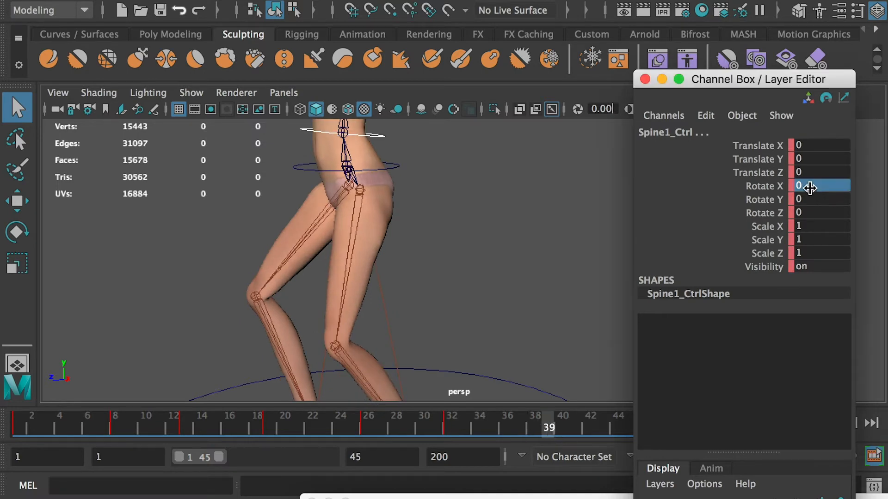
key(s)
- Key the selected spine controls at frame 45 with Rotate X at 0
alt+right_drag(504, 229, 346, 228)
alt+middle_drag(416, 217, 434, 245)
drag(471, 412, 584, 431)
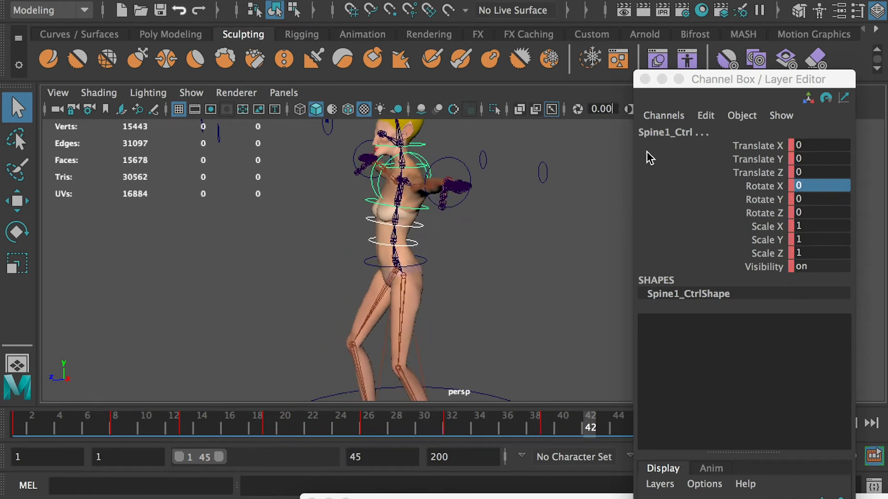
drag(715, 82, 803, 106)
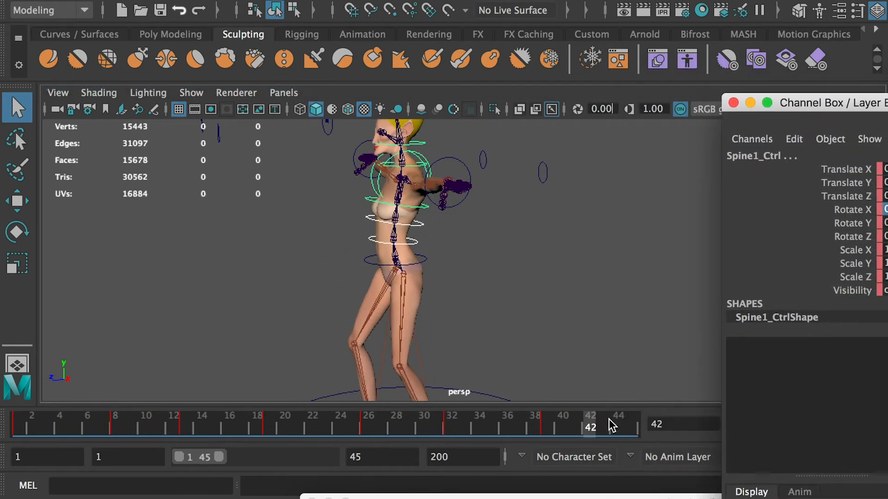
drag(609, 419, 628, 426)
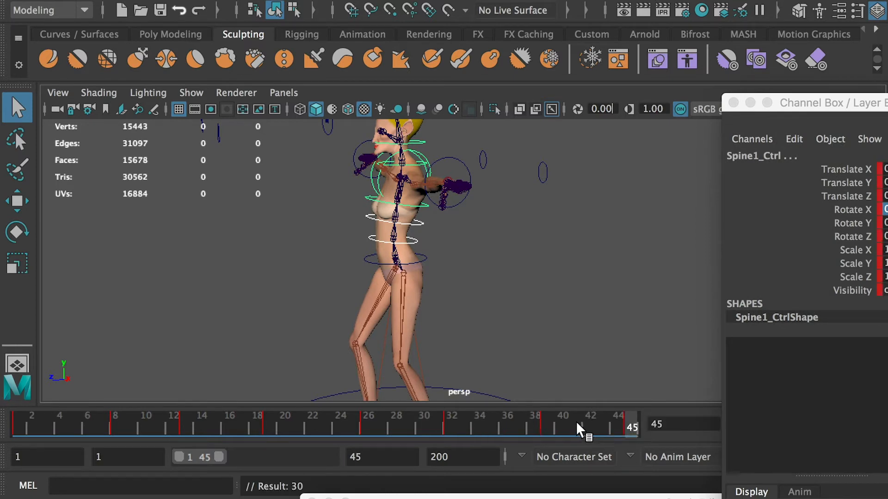
- Return to frame 39, set the selected spine controls' Rotate X to 3, and key them
click(549, 429)
drag(824, 95, 770, 105)
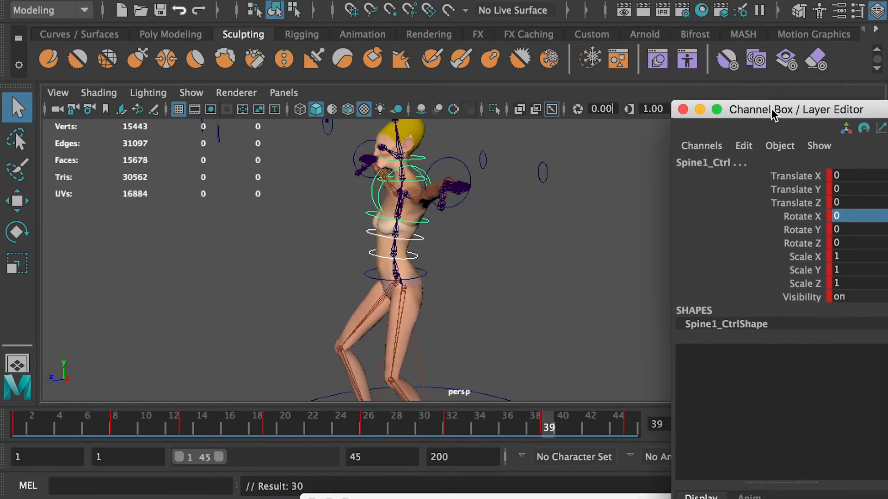
double_click(837, 218)
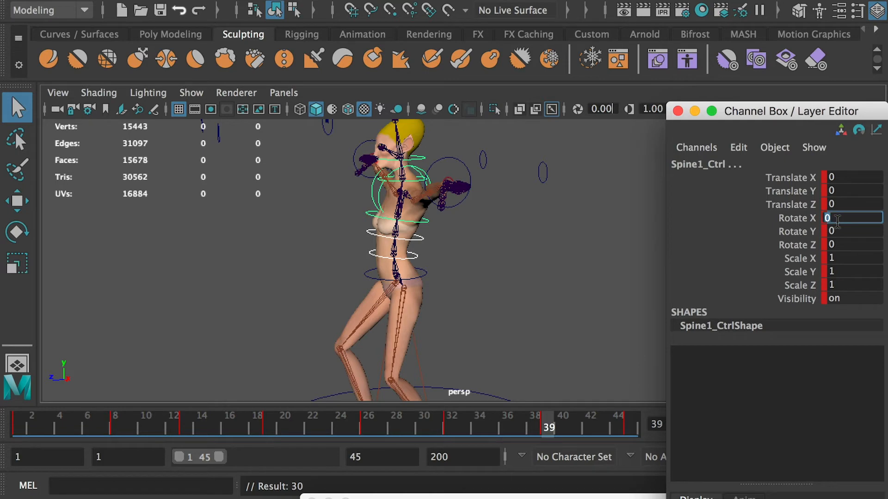
text(2)
key(Return)
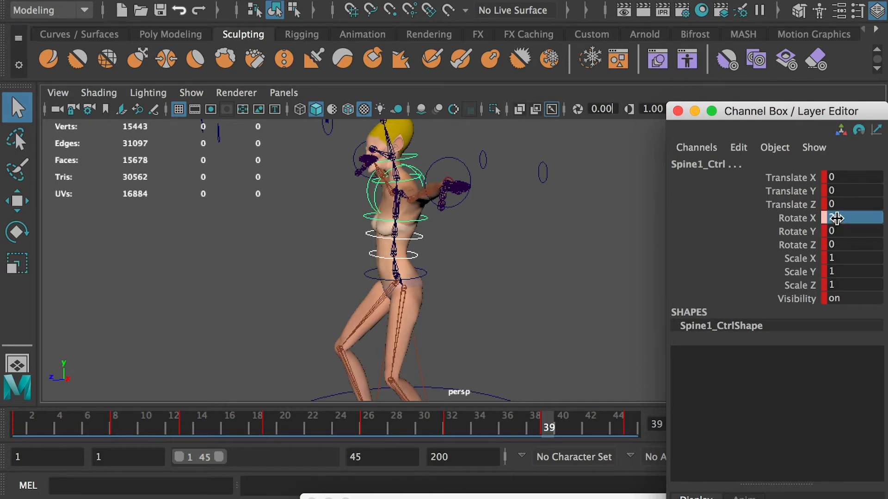
double_click(837, 218)
text(3)
key(Return)
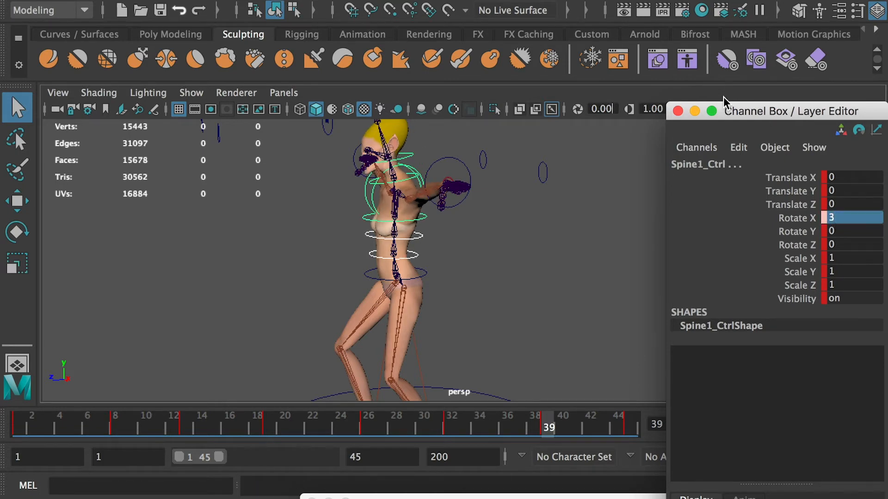
key(s)
- Compare the spine pose and Rotate X values at frames 32, 39 and 45
drag(729, 113, 887, 134)
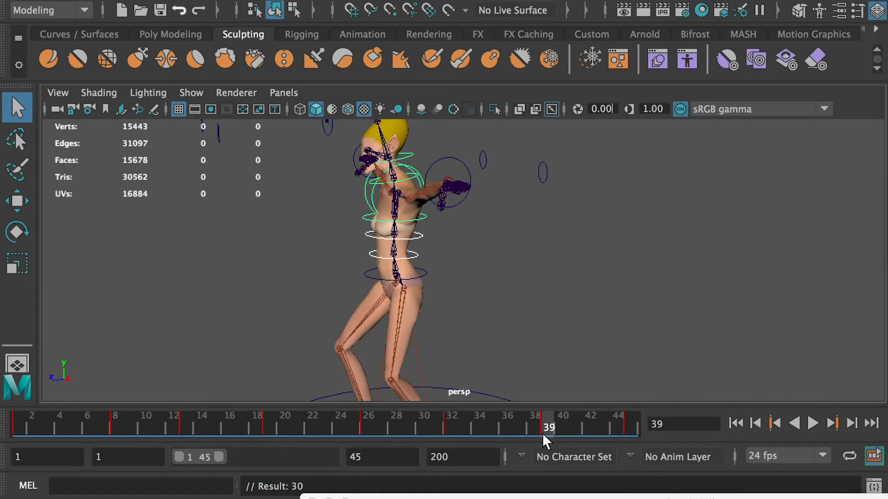
drag(543, 433, 562, 427)
drag(887, 116, 809, 118)
drag(582, 417, 448, 428)
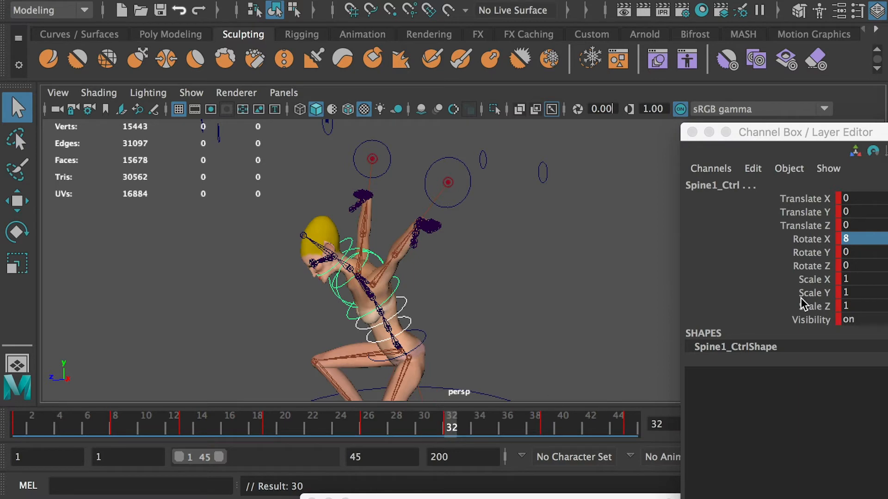
click(549, 429)
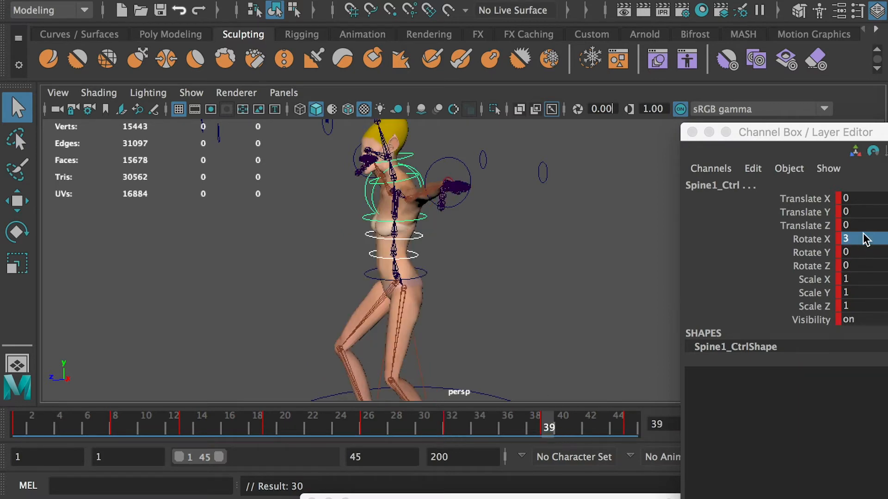
click(627, 425)
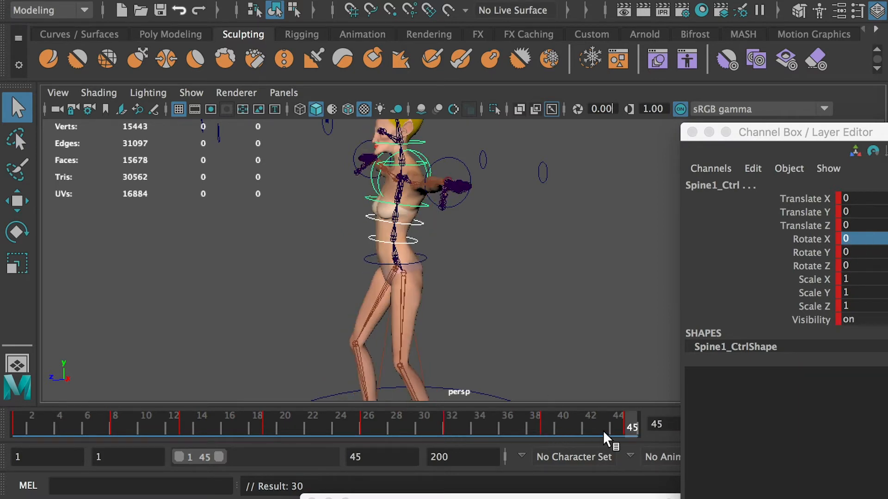
drag(587, 424, 465, 426)
- Play back the jump animation to review the spine motion, and stop it
drag(792, 135, 887, 134)
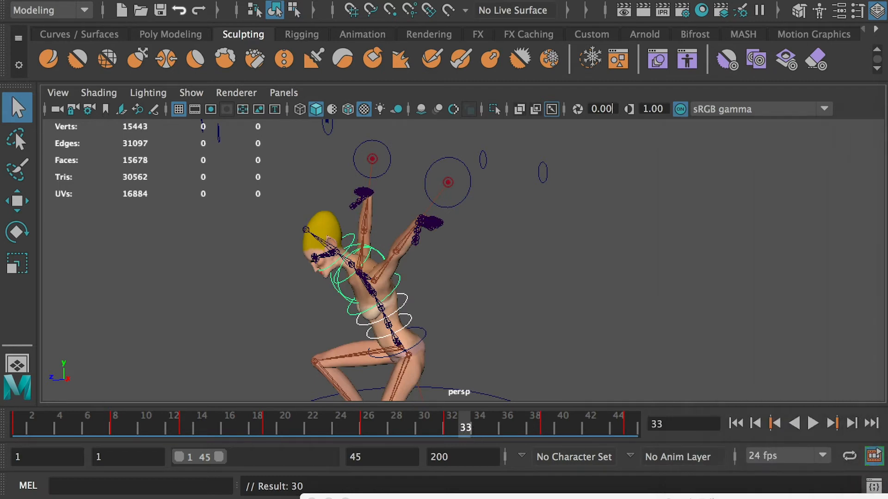
click(812, 424)
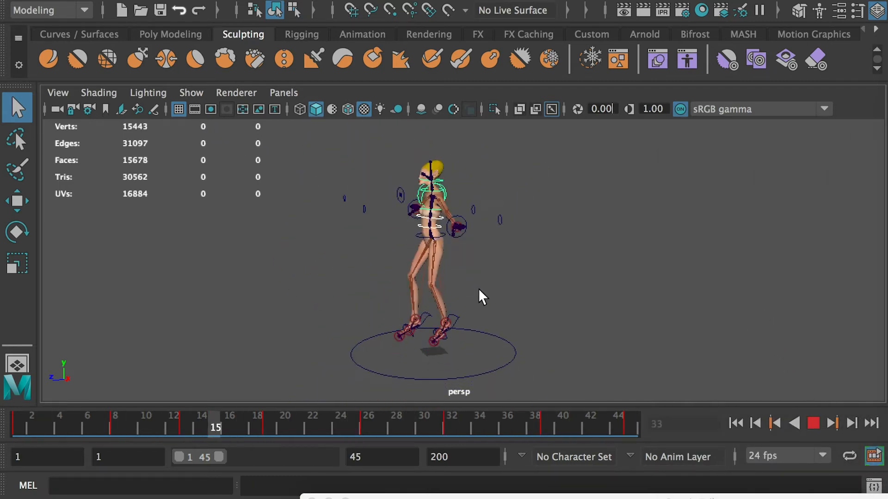
click(813, 424)
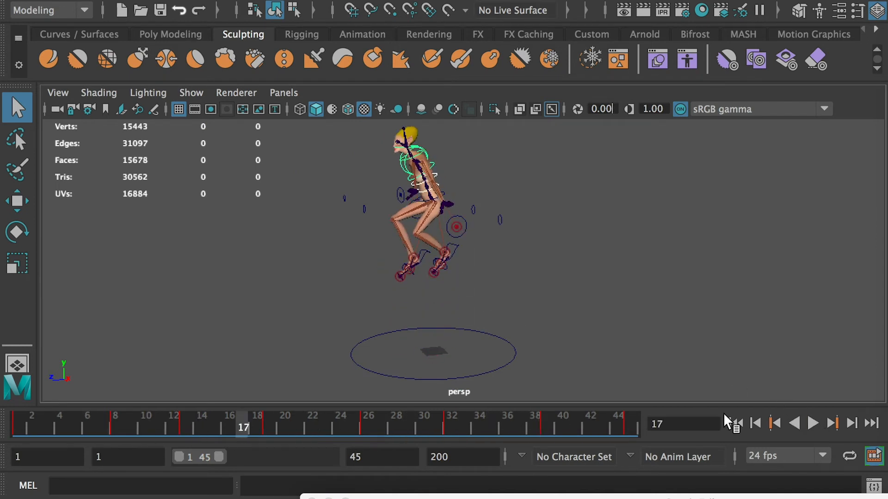
- Return to frame 1 and move the right hand control down and in so the arm hangs lower
drag(168, 424, 14, 424)
alt+drag(319, 278, 416, 263)
scroll(310, 238, up, 5)
click(240, 182)
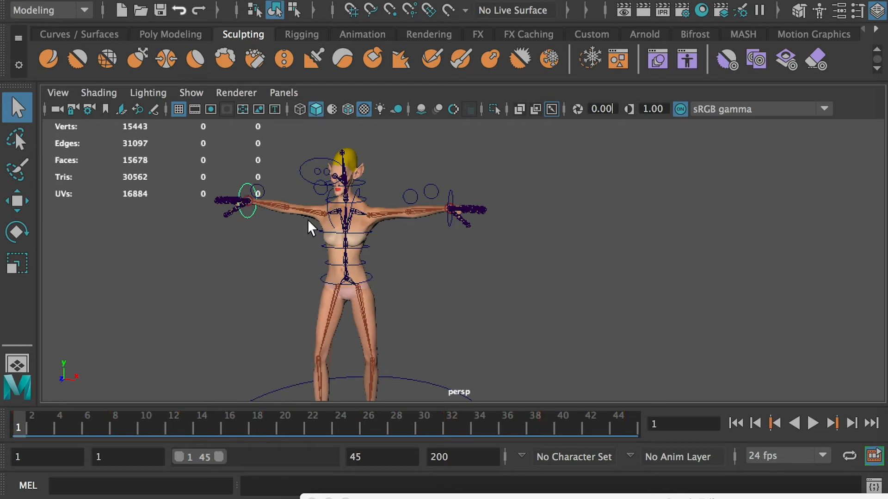
alt+drag(307, 219, 247, 221)
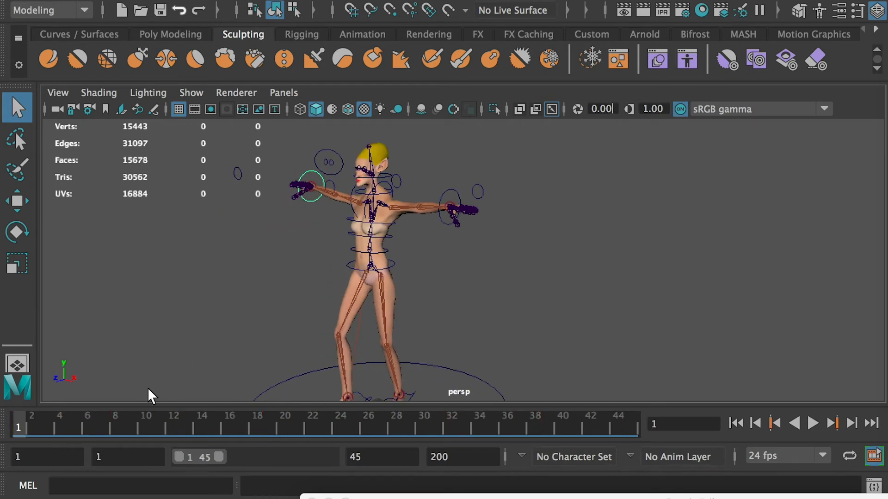
key(w)
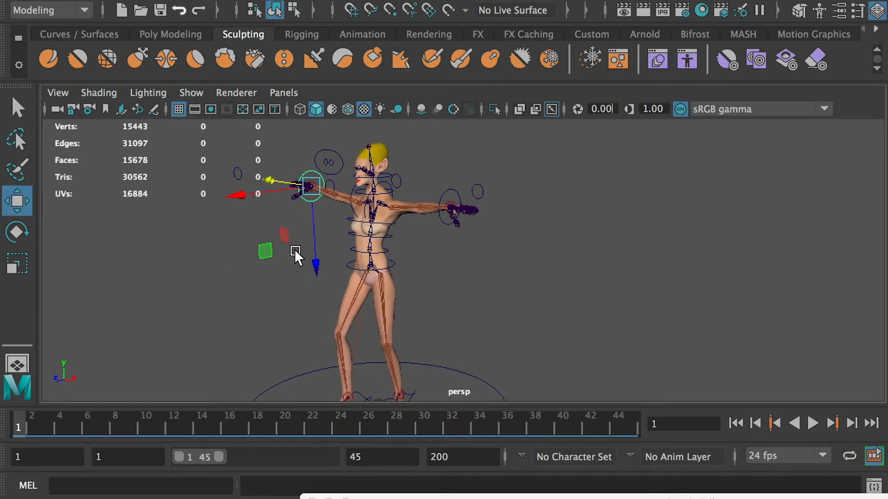
alt+drag(295, 257, 337, 291)
drag(245, 283, 253, 355)
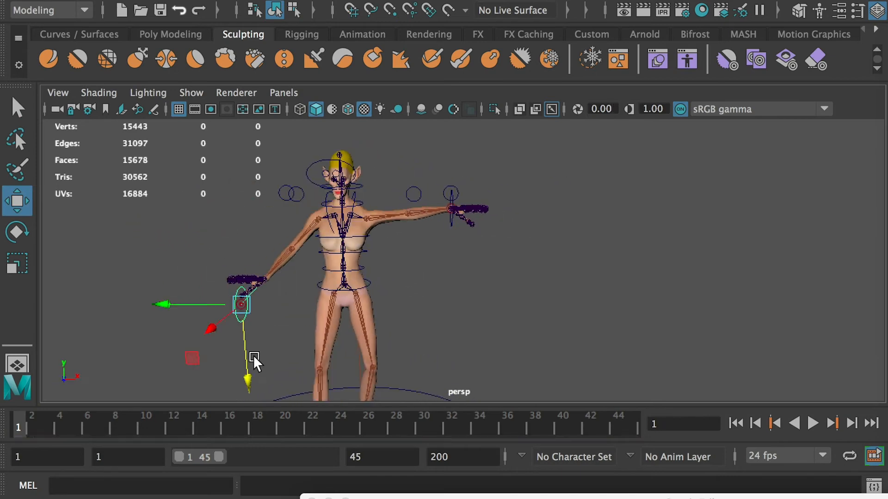
drag(162, 304, 208, 304)
- Rotate the right hand control to about 83, 25 and -3 in X, Y and Z so the hand points down
key(e)
drag(333, 217, 261, 206)
drag(873, 121, 721, 123)
alt+drag(273, 292, 416, 294)
key(r)
key(e)
drag(358, 351, 296, 342)
- Lower the left hand control to about Translate Y -35 and Z 49 and rotate it about 88 in X
key(w)
click(450, 207)
drag(448, 288, 447, 368)
drag(522, 293, 473, 290)
key(e)
drag(442, 234, 453, 348)
alt+drag(453, 348, 670, 305)
- Shift the left hand control to about Translate X -15 and rotate it to about -41 in Y
key(w)
alt+drag(370, 301, 470, 300)
alt+middle_drag(470, 347, 470, 249)
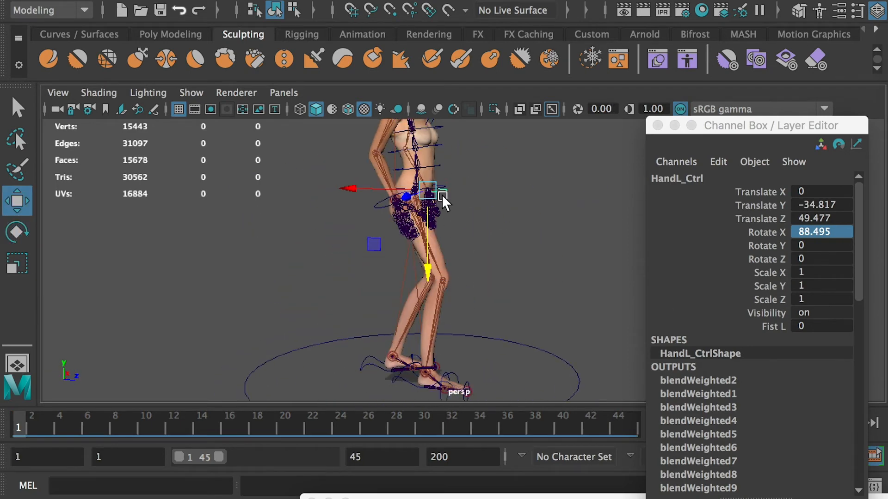
alt+drag(442, 196, 278, 250)
key(e)
drag(423, 237, 423, 208)
alt+drag(578, 227, 406, 278)
- Shift the right hand control back to about Translate X -10 and key it at frame 1
click(275, 240)
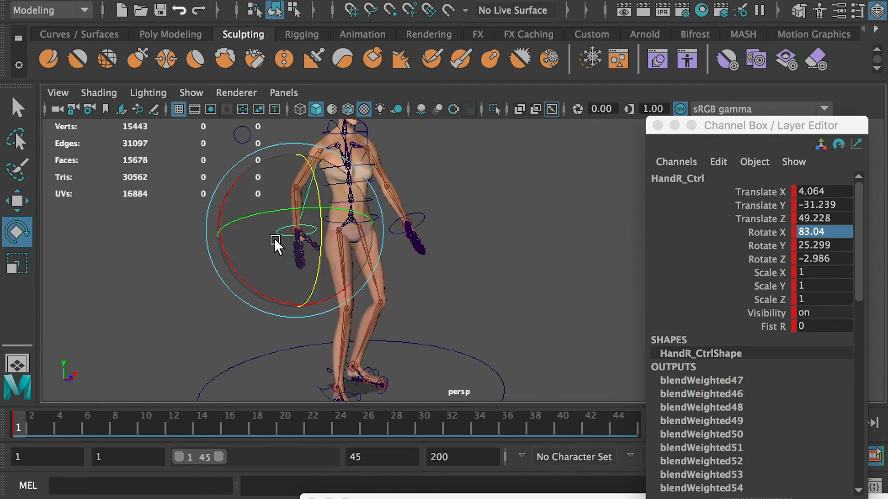
alt+drag(274, 237, 432, 323)
key(w)
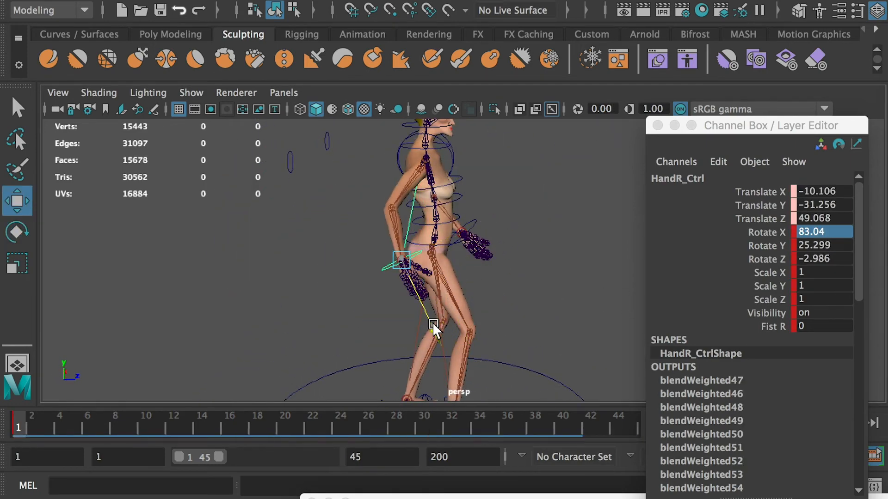
key(s)
- Hide the joints in the perspective view
alt+drag(537, 259, 350, 246)
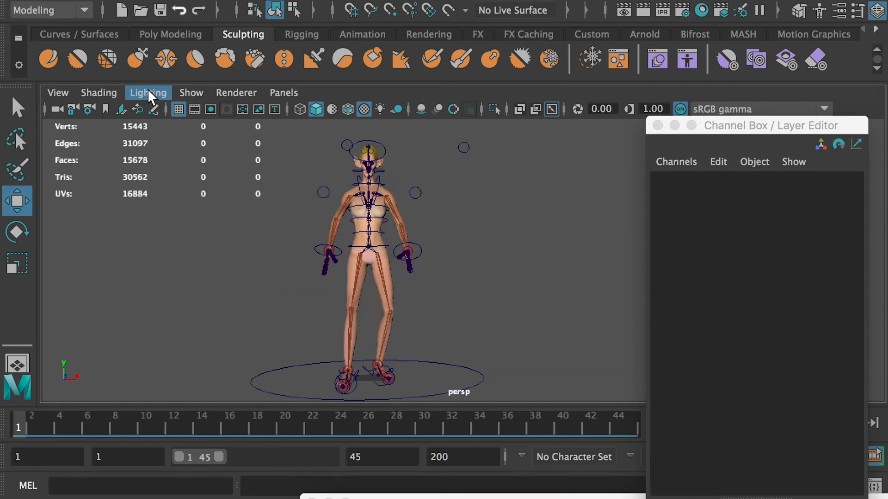
click(189, 94)
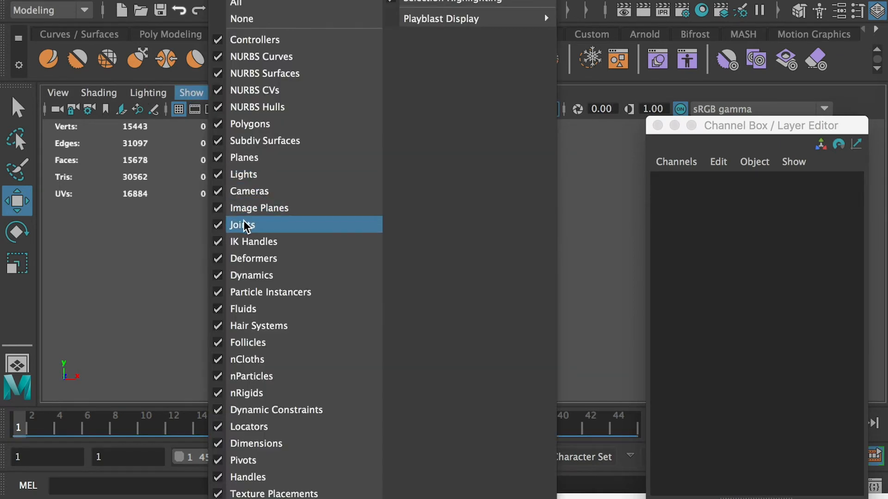
click(255, 224)
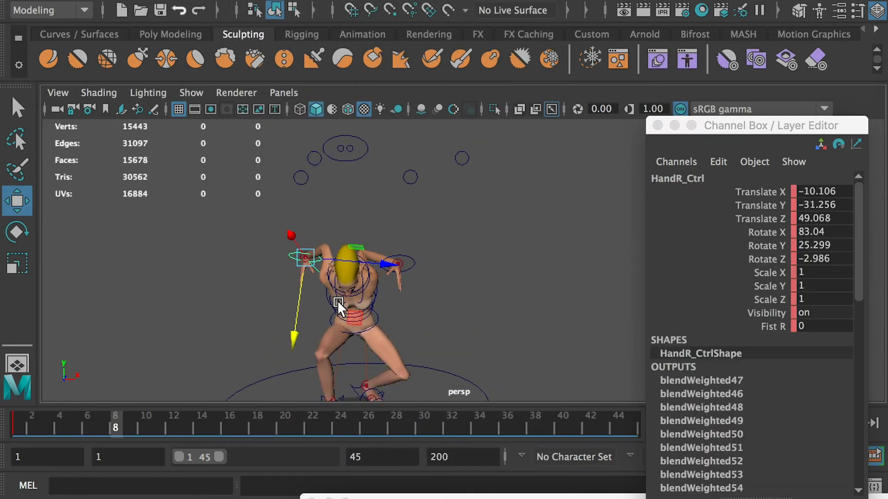
- Select both hand controls and key their current pose at frame 8
key(q)
shift+click(412, 256)
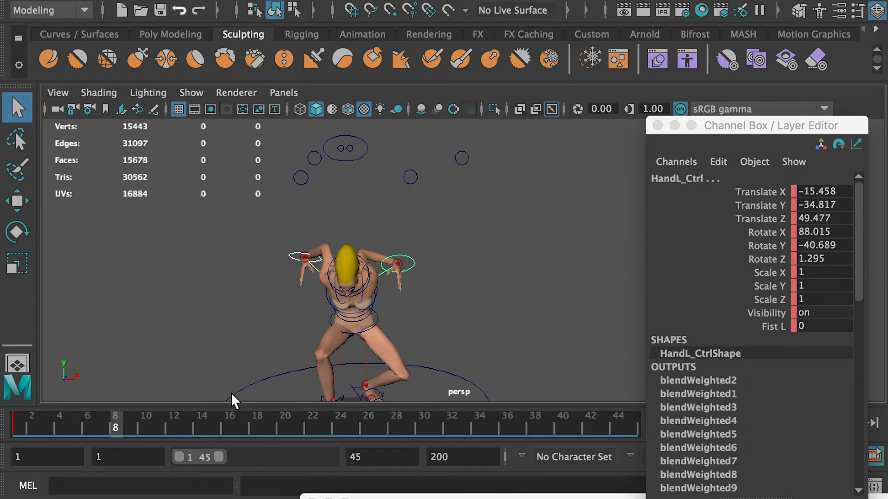
key(s)
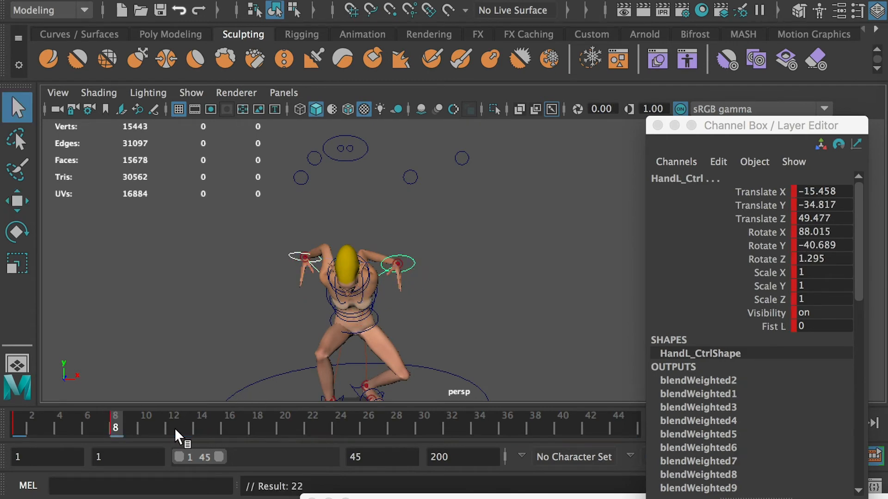
- Go to frame 13 and raise the right hand control from the hip to waist height
click(174, 428)
drag(175, 429, 182, 428)
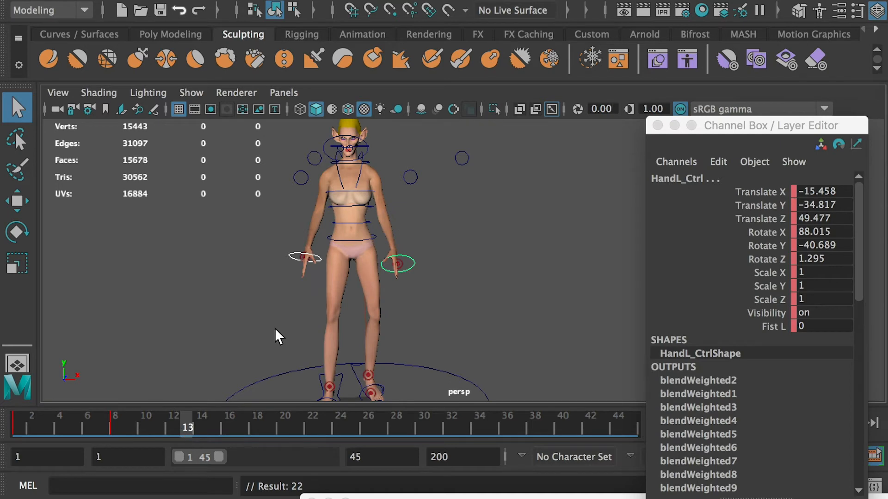
alt+drag(381, 313, 308, 269)
click(309, 268)
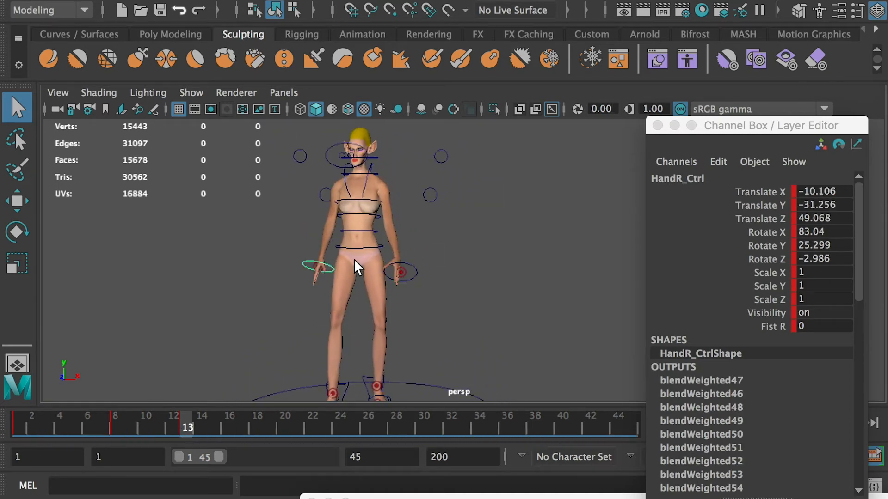
key(w)
drag(311, 271, 325, 228)
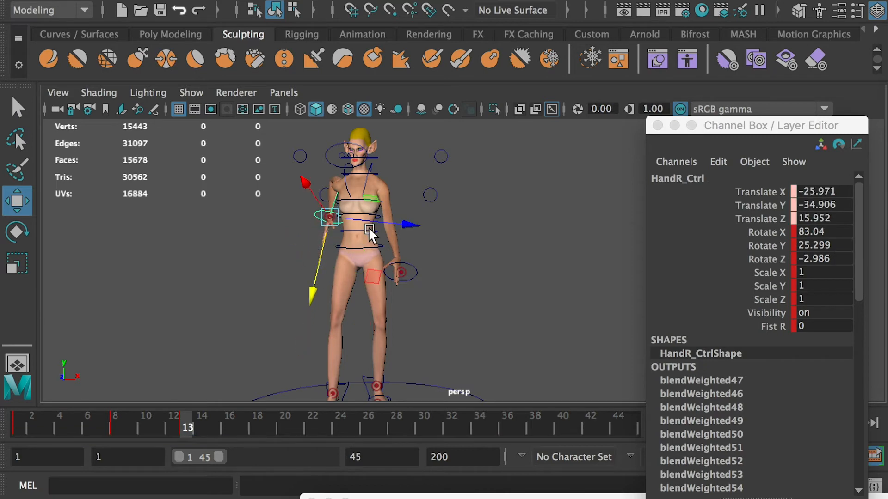
drag(407, 224, 378, 226)
- Pull the right hand control away from the body at frame 13 and rotate the hand to follow the arm
alt+drag(378, 245, 512, 260)
drag(419, 273, 441, 282)
alt+drag(458, 264, 331, 241)
key(e)
drag(315, 208, 319, 235)
- Raise the left hand control outward from the body at frame 13 and rotate the hand in line with the forearm
click(403, 280)
drag(407, 296, 352, 235)
alt+drag(441, 254, 509, 258)
drag(483, 273, 423, 259)
key(e)
drag(477, 233, 393, 203)
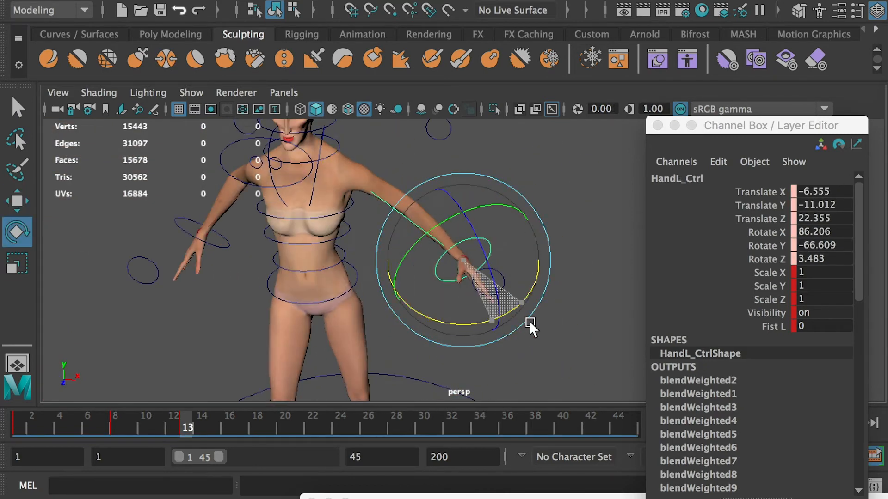
alt+drag(529, 320, 416, 296)
drag(397, 298, 412, 313)
alt+drag(411, 313, 509, 296)
key(w)
- Adjust the right hand control at frame 13 to about Translate X 29 and Y -20, rotating it about 55 in X and 40 in Y
click(194, 266)
alt+drag(231, 259, 472, 260)
drag(414, 309, 434, 323)
drag(379, 280, 380, 261)
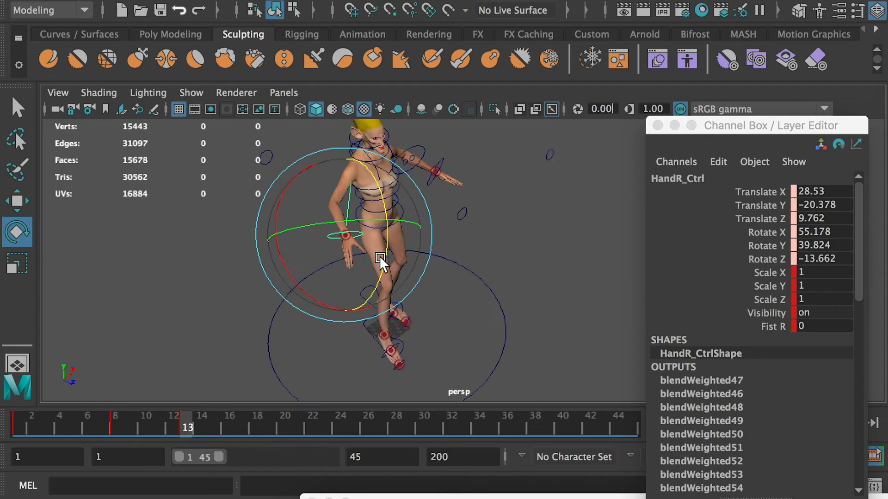
alt+drag(379, 256, 361, 273)
- Return to frame 8, reposition the left hand control beside the crouched body and key it
click(121, 416)
click(440, 208)
key(w)
alt+drag(416, 272, 546, 273)
key(s)
- Lower the right hand control to about Translate Z 96 at frame 8, key it, and scrub through the arm motion
click(267, 238)
drag(271, 289, 466, 370)
key(e)
key(s)
alt+drag(466, 370, 391, 335)
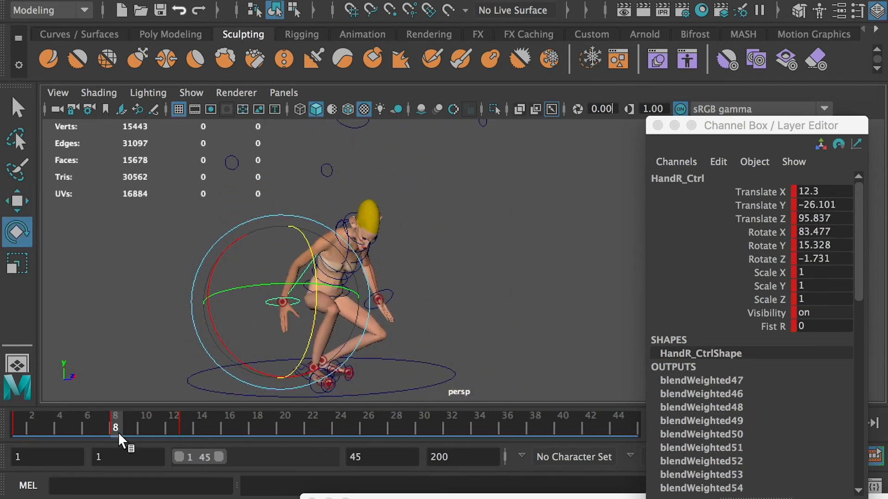
mouse_move(98, 422)
mouse_down()
mouse_move(7, 416)
mouse_move(110, 423)
mouse_move(29, 418)
mouse_move(101, 424)
mouse_up()
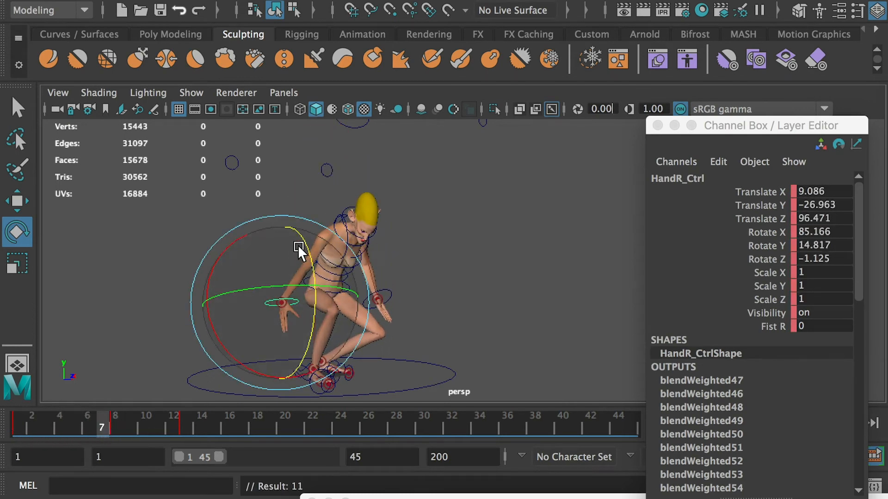
mouse_move(161, 423)
mouse_down()
mouse_move(210, 425)
mouse_move(154, 426)
mouse_up()
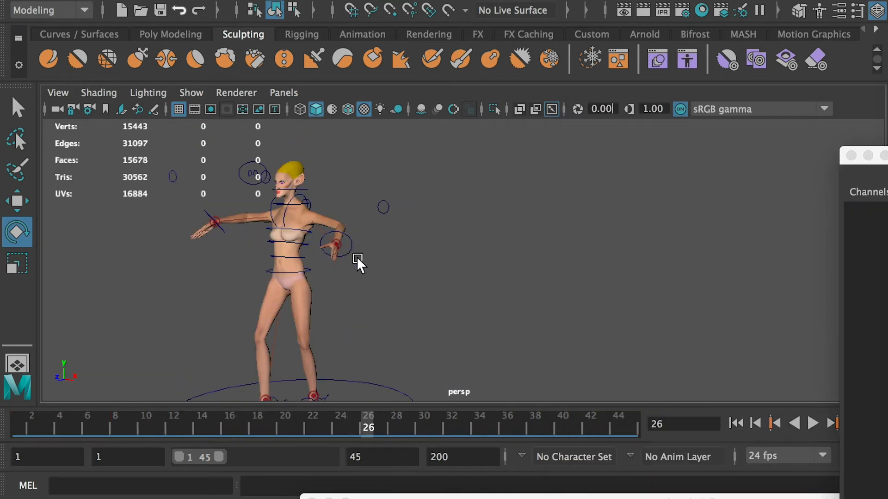
- Copy both hand controls' keys from frame 1 and paste them at frame 26
click(350, 240)
click(210, 210)
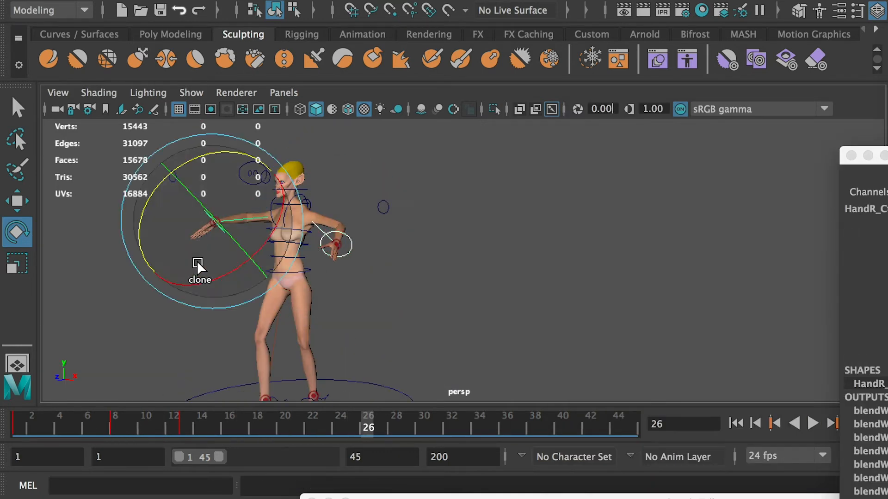
click(18, 423)
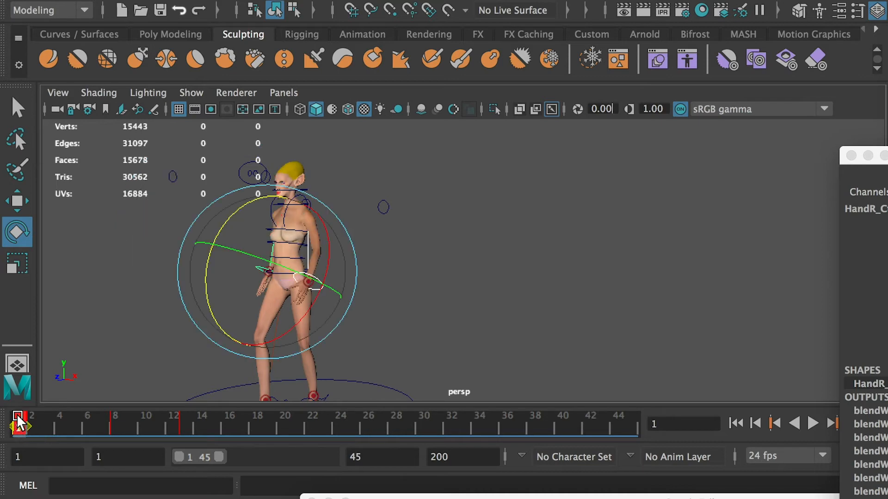
right_click(26, 409)
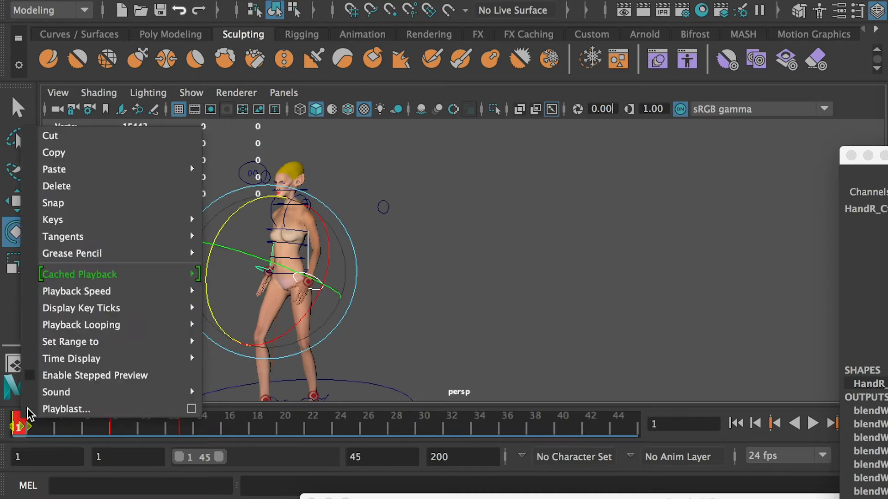
click(53, 153)
drag(396, 419, 367, 423)
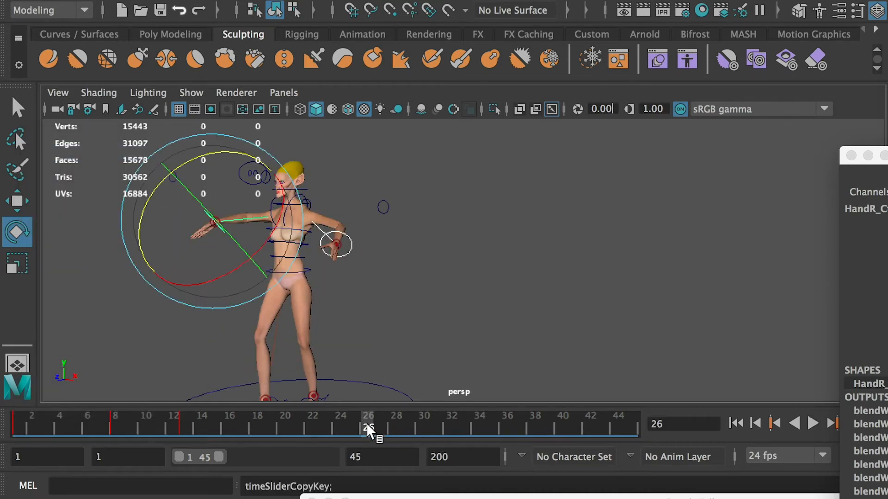
right_click(367, 423)
mouse_move(518, 176)
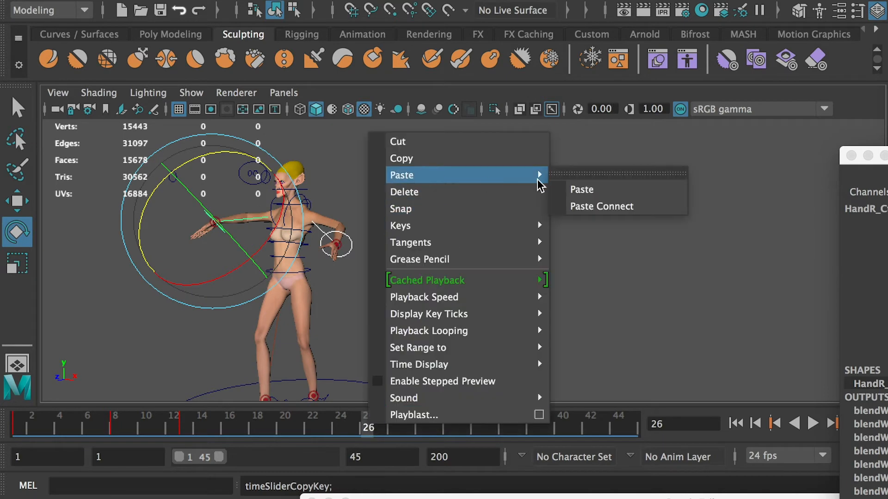
click(585, 190)
- Paste the copied hand keys at frames 39 and 45
click(549, 427)
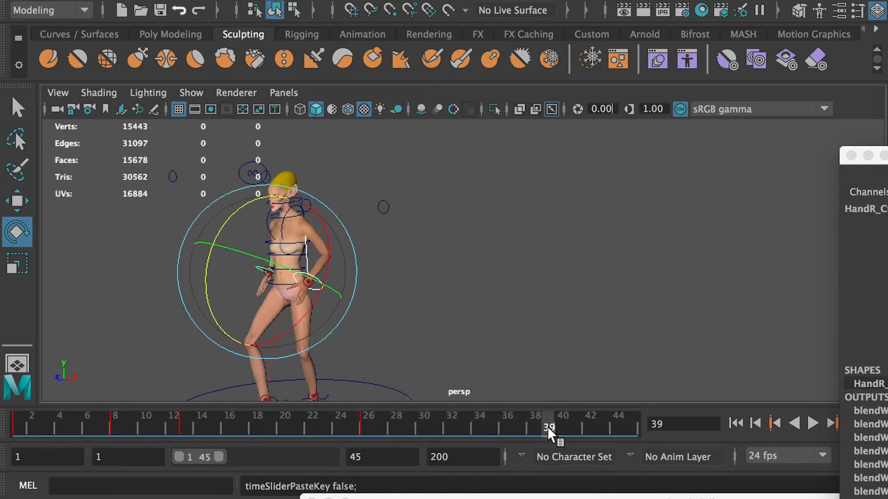
right_click(549, 428)
mouse_move(703, 182)
click(750, 198)
click(633, 430)
right_click(638, 425)
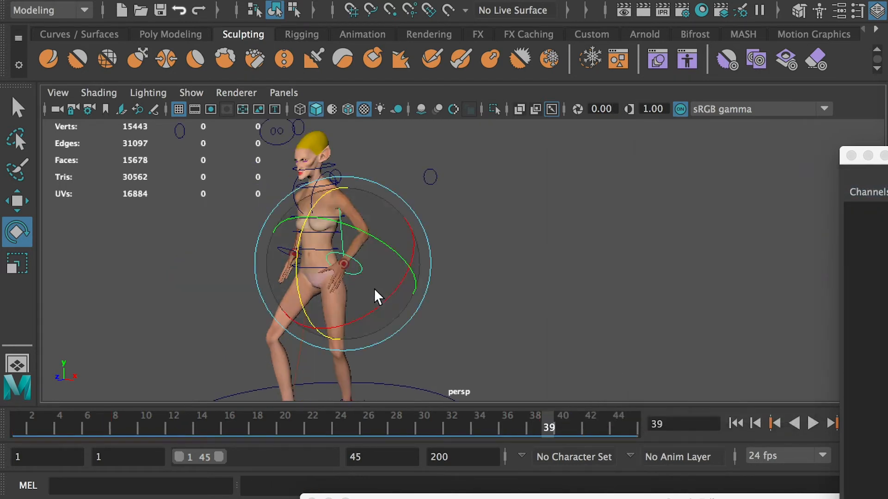
- At frame 39, reposition the left and right hand controls to vary the arms' settling pose
key(w)
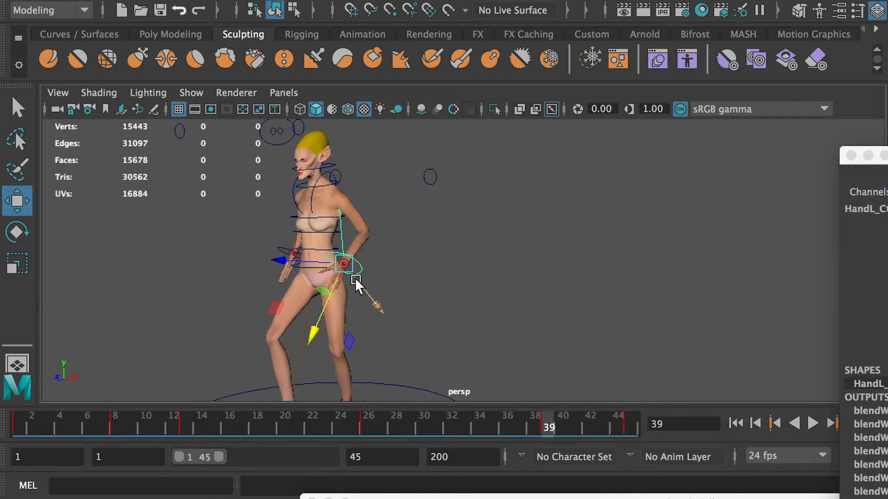
drag(328, 292, 374, 311)
alt+drag(272, 267, 323, 265)
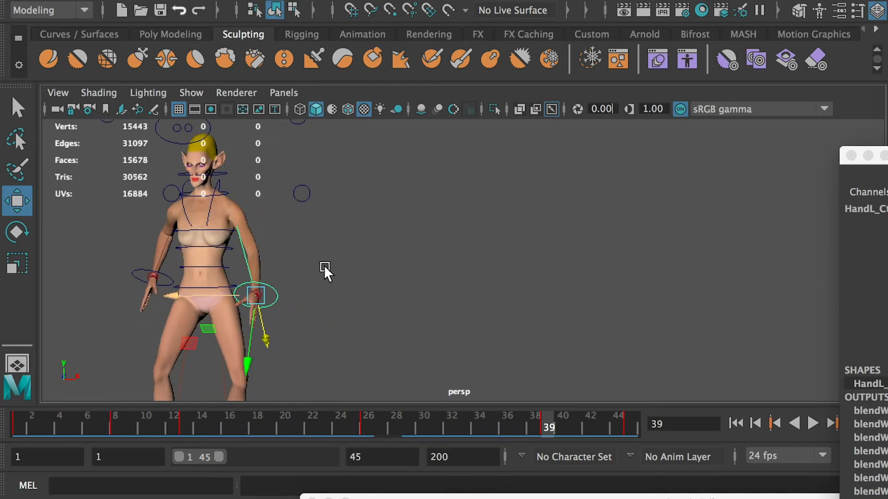
click(156, 292)
drag(122, 259, 130, 268)
drag(144, 320, 142, 330)
alt+drag(190, 296, 252, 284)
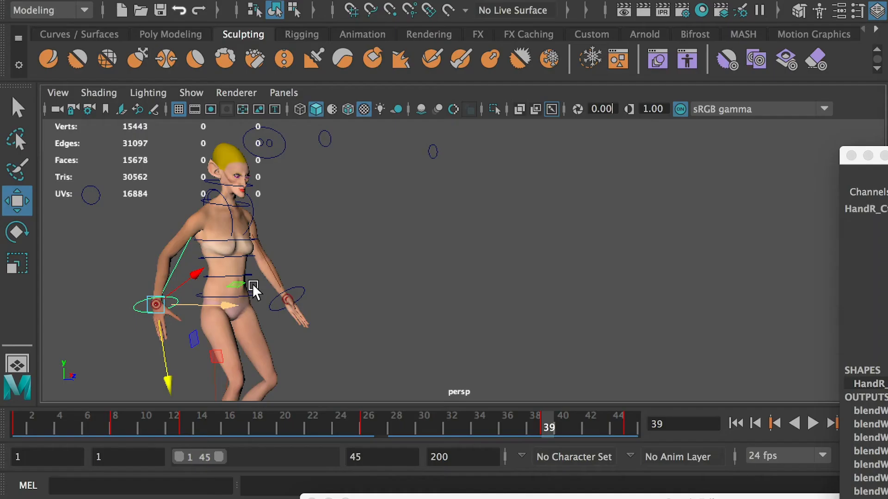
alt+middle_drag(252, 284, 248, 249)
- Scrub back to the airborne pose at frame 19 and raise the left hand control out to the side
drag(547, 423, 371, 425)
drag(213, 419, 256, 424)
drag(257, 423, 271, 424)
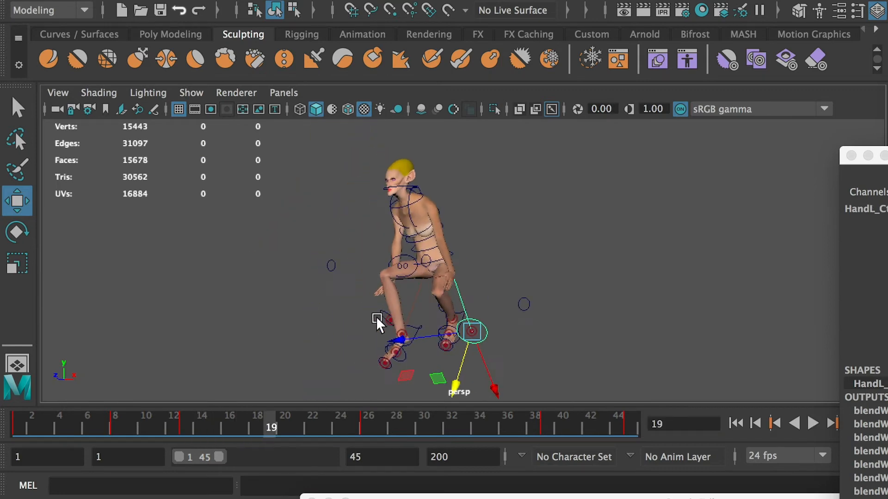
alt+drag(376, 316, 372, 165)
key(f)
alt+drag(300, 211, 388, 261)
key(e)
alt+drag(557, 274, 245, 252)
- Raise the right hand control out to shoulder height at frame 19 and rotate the hand outward
click(264, 369)
key(w)
drag(199, 283, 206, 252)
alt+drag(250, 203, 215, 184)
key(f)
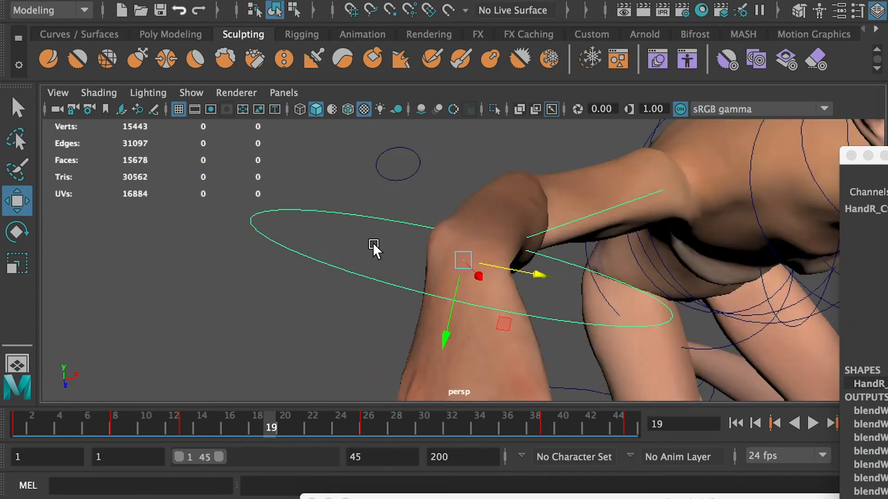
scroll(372, 242, down, 8)
alt+drag(373, 242, 447, 260)
alt+middle_drag(447, 260, 400, 199)
drag(406, 132, 410, 154)
alt+drag(410, 154, 465, 222)
key(e)
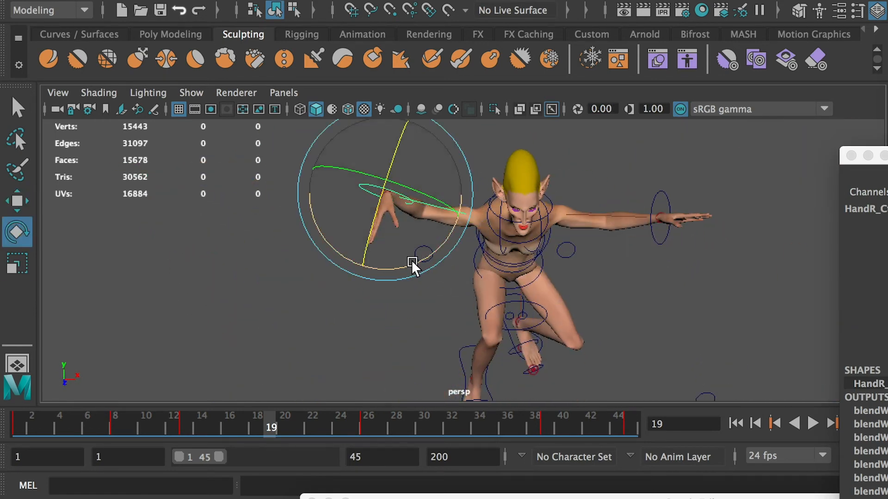
drag(412, 261, 370, 261)
- At frame 19, raise the left hand control above shoulder height, key it and adjust the hand's rotation
alt+drag(324, 249, 518, 273)
drag(550, 307, 531, 174)
key(s)
click(531, 174)
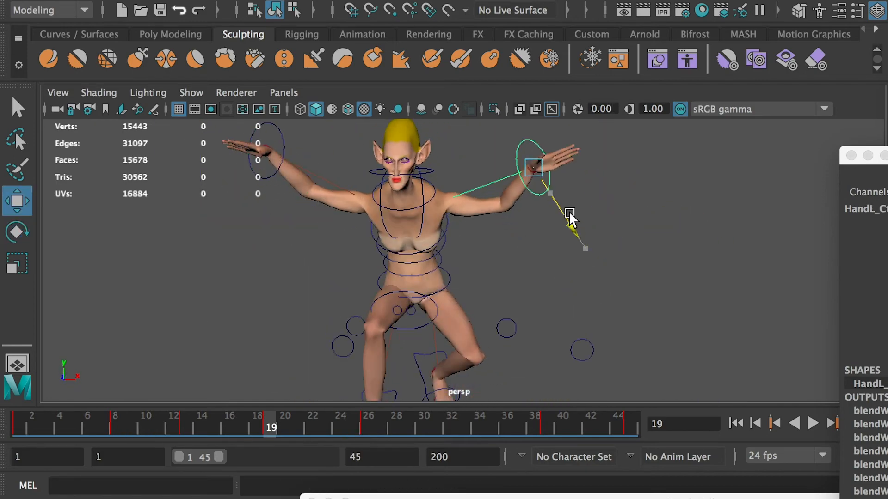
alt+drag(573, 222, 587, 184)
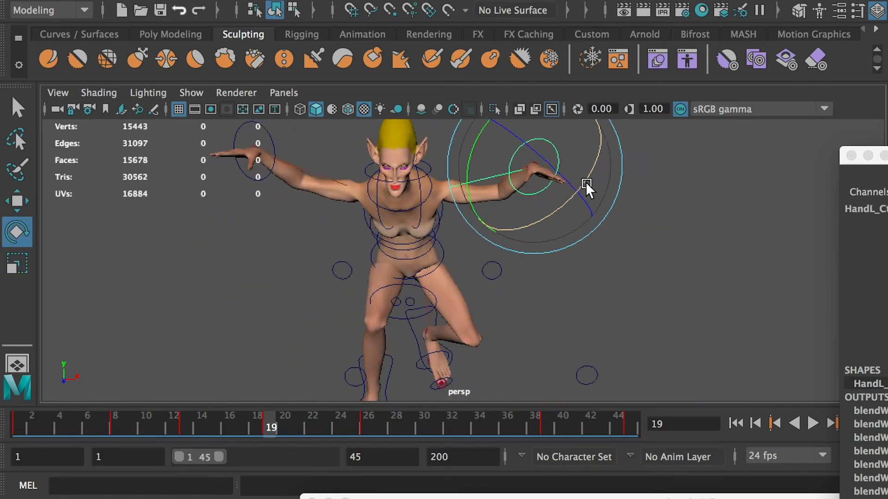
- Rotate the right hand control at frame 19 so the hand tilts outward like the left one
click(264, 190)
drag(253, 192, 229, 187)
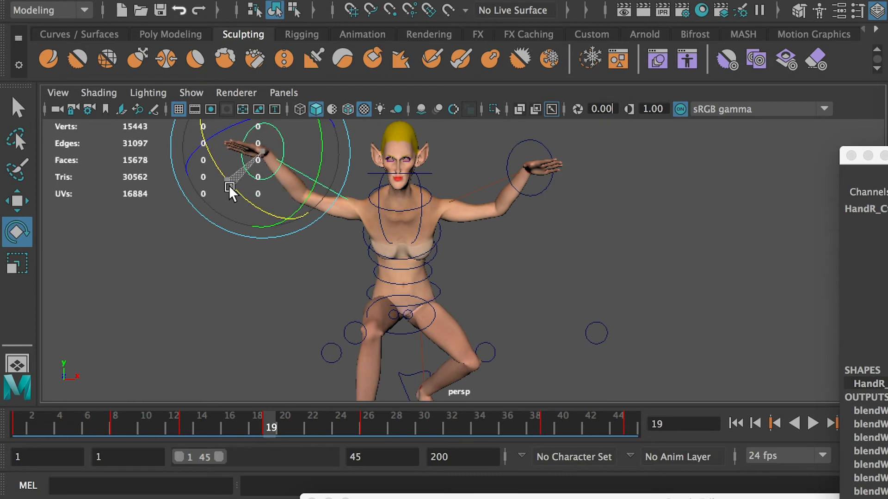
click(211, 252)
alt+drag(211, 253, 467, 304)
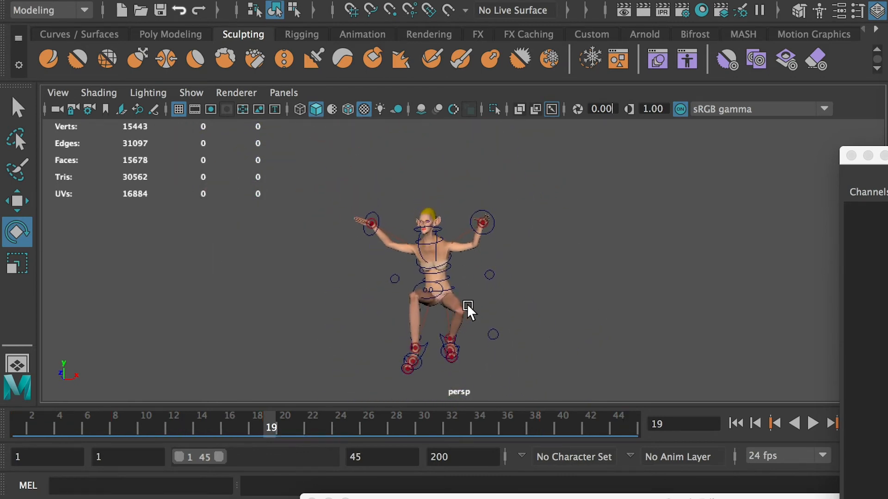
- Select both hand controls and scrub between the airborne pose and frame 12 to check the arm motion
click(483, 218)
alt+right_drag(341, 192, 395, 256)
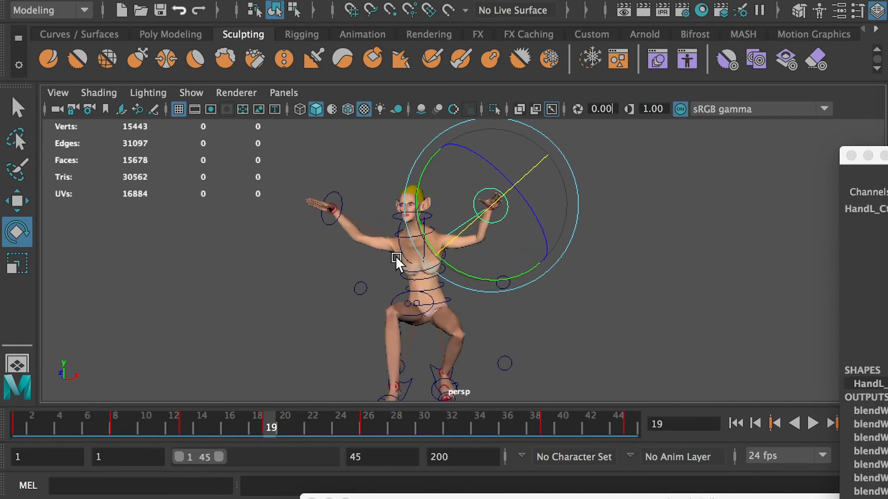
click(338, 196)
drag(319, 420, 271, 435)
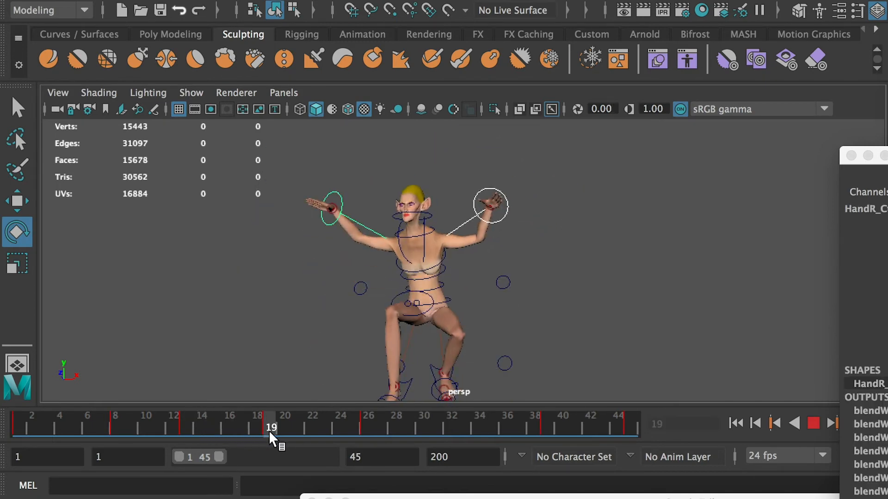
click(173, 429)
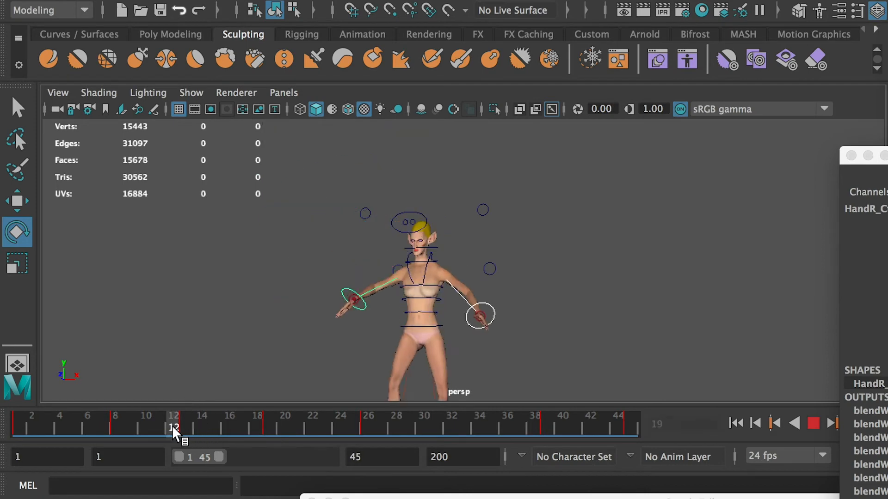
- Go to the landing crouch at frame 32 and key the left and right hand controls there
drag(172, 426, 454, 426)
key(q)
alt+drag(384, 308, 310, 246)
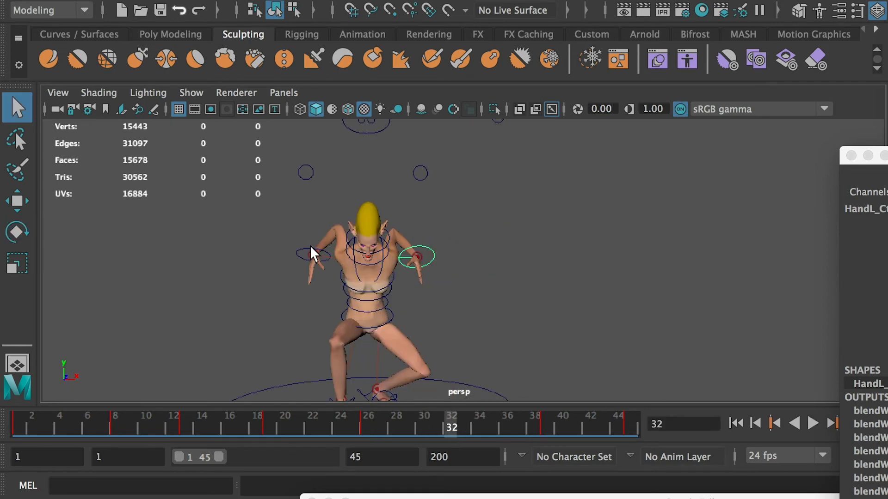
click(312, 252)
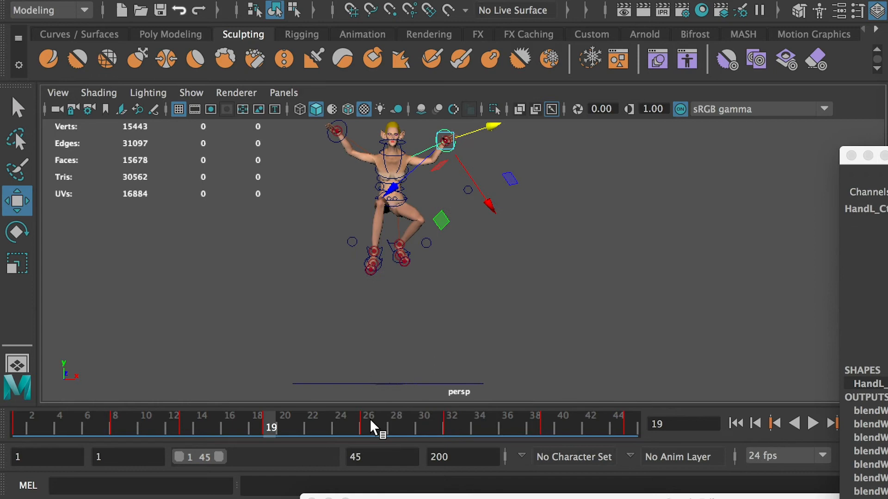
- Go to frame 26 and move the left hand control up and outward from the hip
click(368, 426)
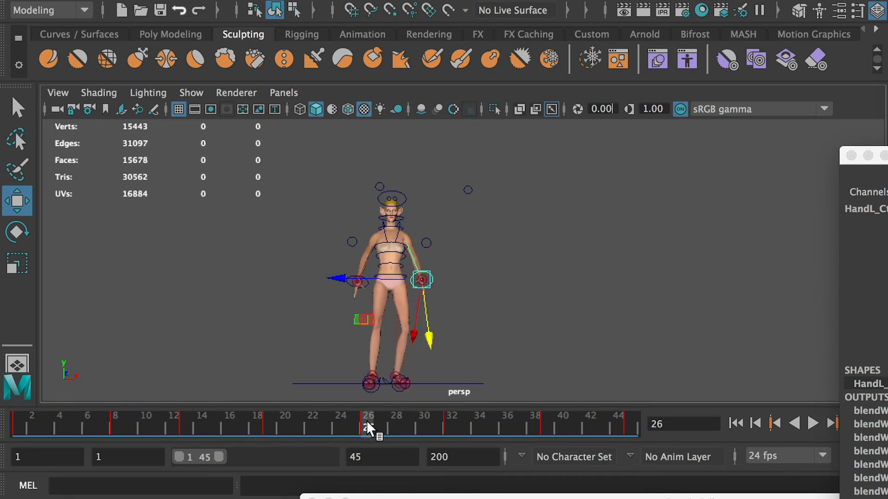
mouse_move(435, 328)
mouse_down()
mouse_move(431, 298)
mouse_move(432, 322)
mouse_up()
key(f)
scroll(248, 222, down, 10)
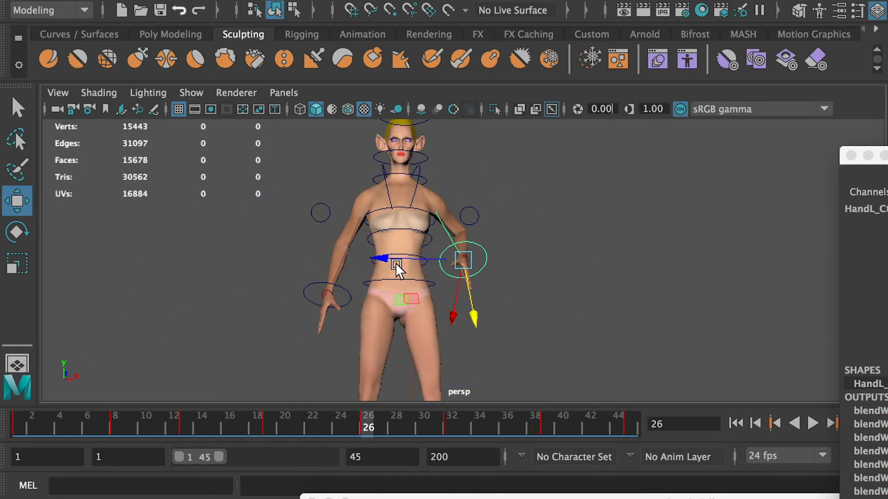
alt+drag(396, 263, 428, 259)
alt+drag(427, 259, 510, 274)
alt+drag(510, 274, 555, 254)
- Rotate the left hand at frame 26, extend the arm sideways at about shoulder height and key the control
key(e)
drag(559, 252, 548, 185)
alt+drag(548, 194, 522, 246)
key(w)
drag(521, 259, 519, 229)
alt+drag(520, 229, 504, 255)
drag(599, 271, 597, 254)
key(e)
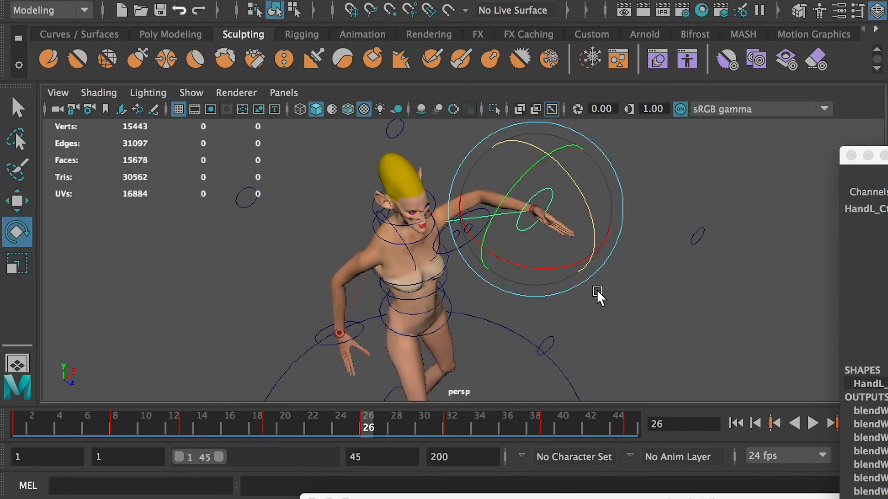
alt+drag(597, 290, 539, 248)
key(s)
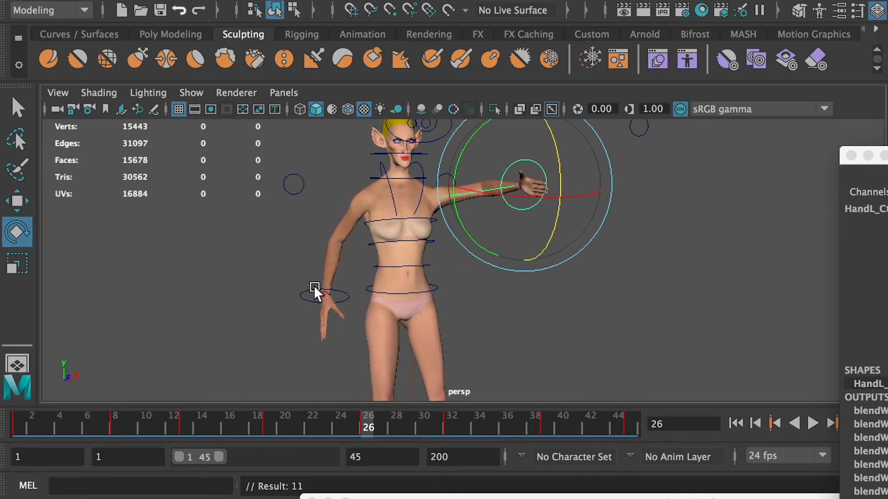
- At frame 26, raise the right hand control out to shoulder height, rotate the hand to match the left and key it
click(306, 290)
key(w)
alt+drag(309, 291, 399, 352)
drag(398, 351, 384, 284)
alt+drag(388, 282, 341, 154)
key(e)
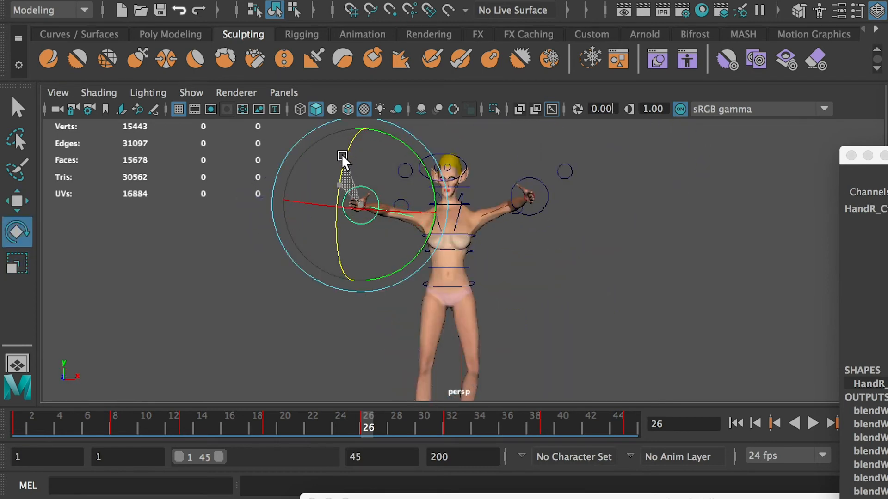
key(s)
- Scrub back to frame 20 and play the animation to review the arms going into the landing
mouse_move(325, 417)
mouse_down()
mouse_move(317, 416)
mouse_move(360, 422)
mouse_move(285, 427)
mouse_up()
alt+right_drag(571, 352, 425, 317)
alt+drag(426, 317, 491, 331)
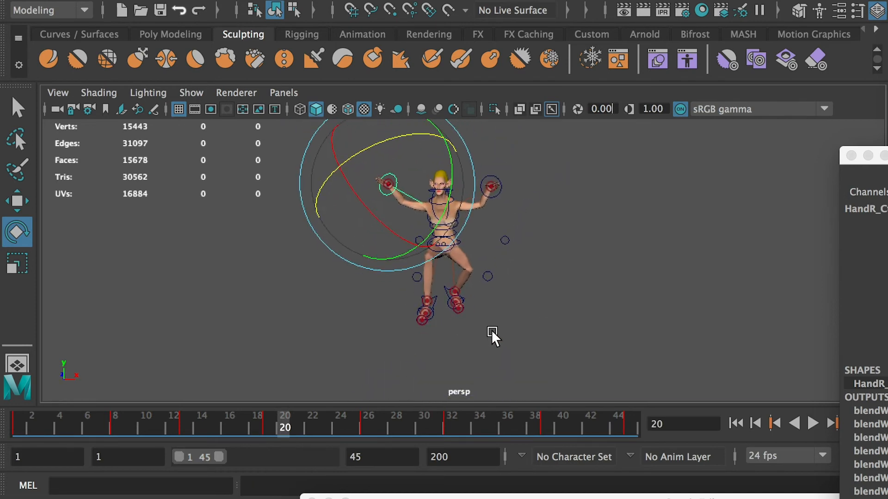
alt+middle_drag(491, 331, 491, 306)
key(alt+v)
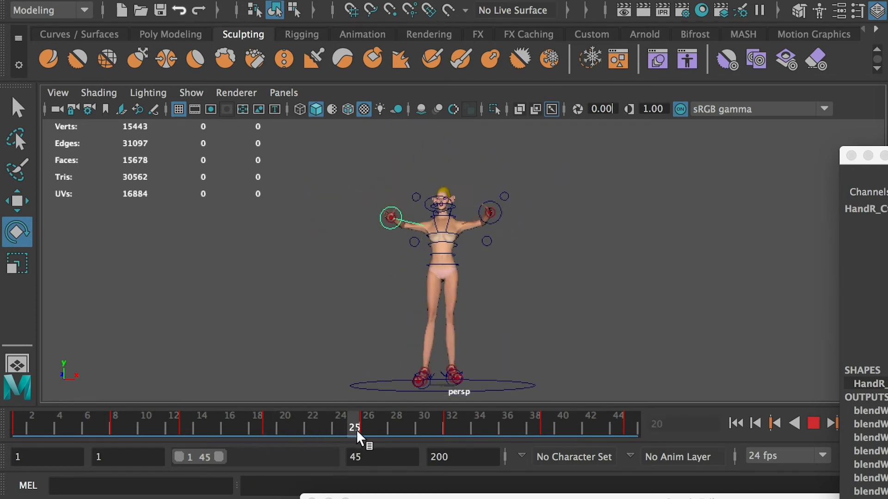
- At frame 32, bring the hand controls from behind the back down beside the hips and key them
mouse_move(462, 447)
mouse_down()
mouse_move(480, 448)
mouse_move(380, 429)
mouse_move(548, 451)
mouse_move(452, 442)
mouse_up()
alt+drag(435, 294, 462, 238)
click(462, 237)
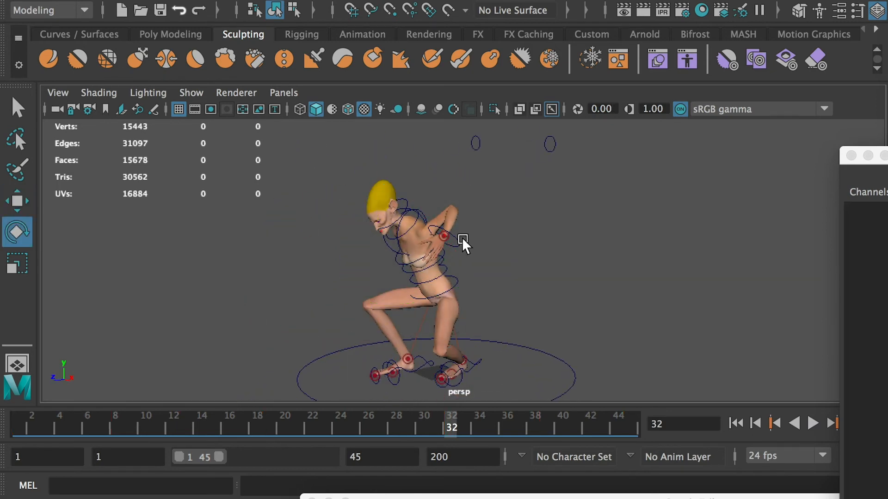
click(460, 240)
key(w)
drag(481, 274, 514, 305)
key(e)
key(w)
drag(421, 306, 493, 314)
key(s)
alt+drag(374, 311, 420, 306)
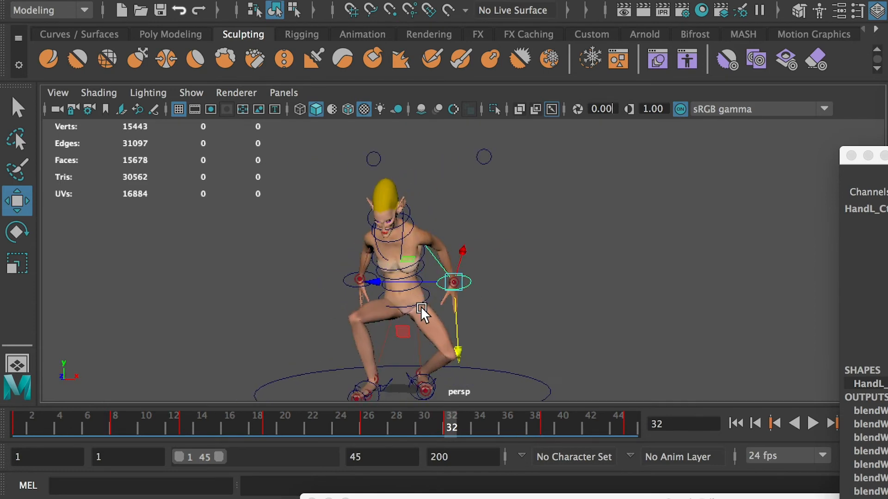
- Return to frame 3 and play the jump to review the full arm animation
drag(422, 426, 46, 411)
scroll(357, 273, down, 8)
alt+drag(423, 276, 415, 264)
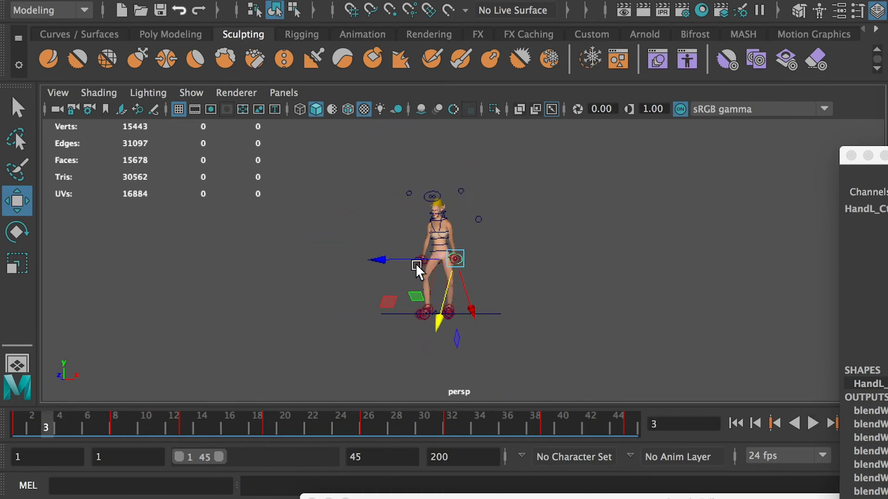
click(812, 422)
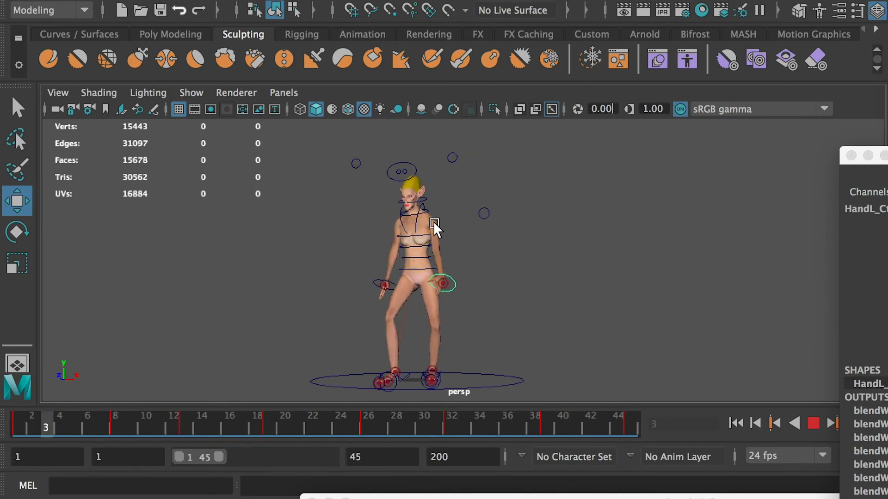
- Set all keys of both hand controls to auto tangents in the Graph Editor and replay the animation
key(q)
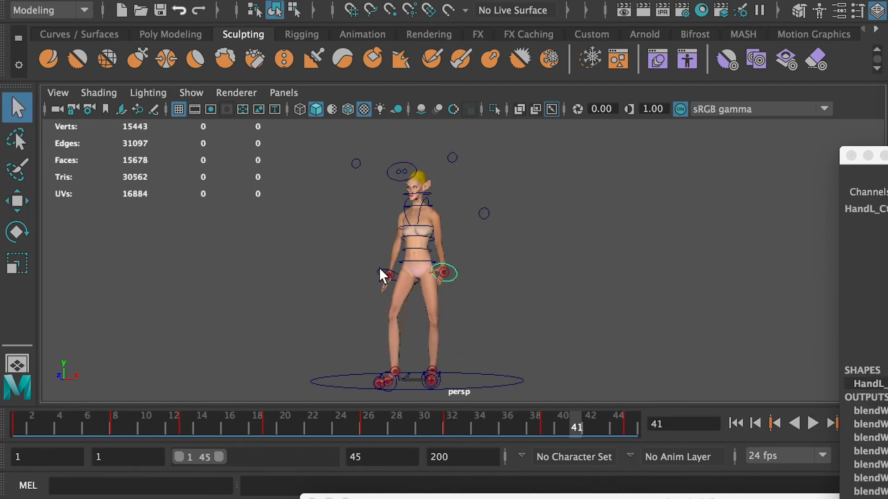
shift+click(379, 271)
drag(625, 498, 381, 157)
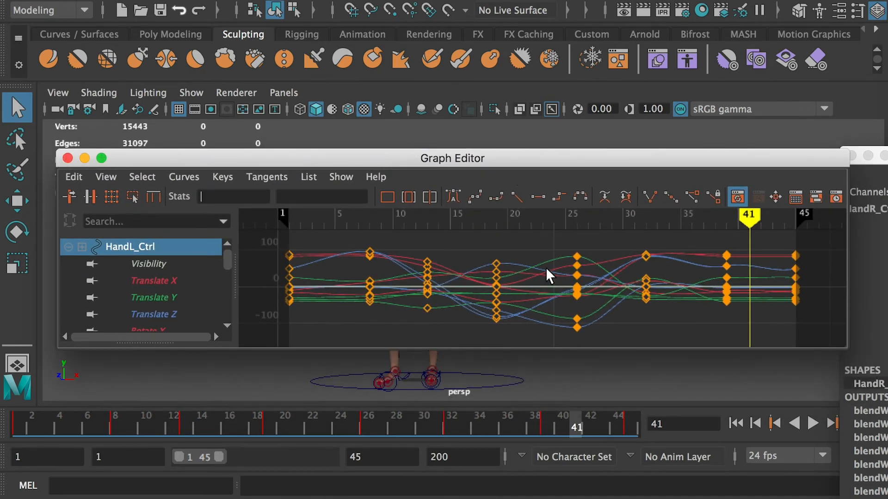
drag(844, 243, 253, 333)
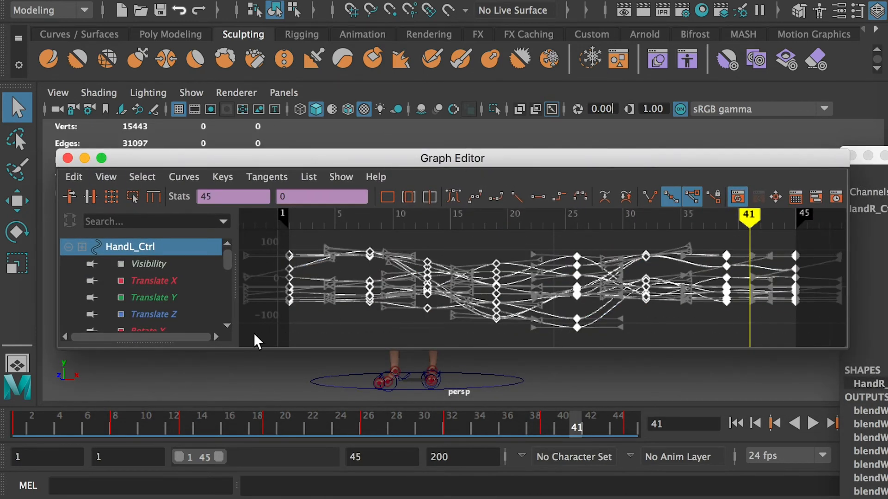
click(451, 196)
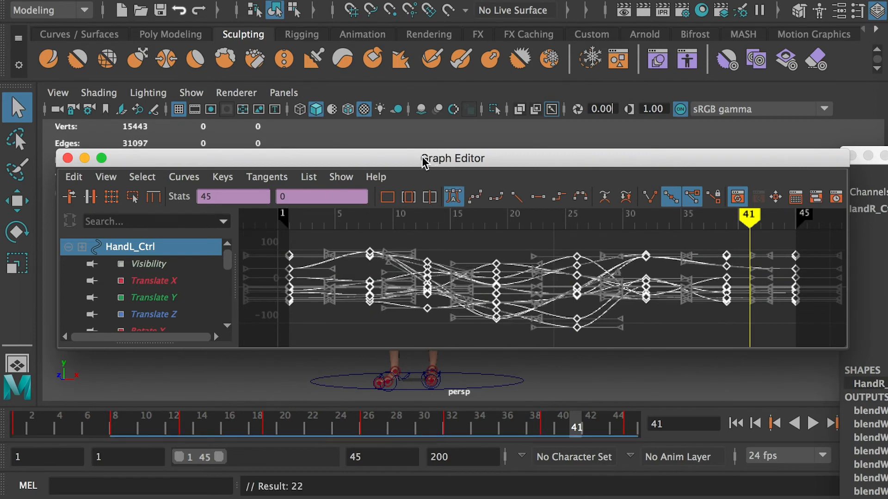
drag(423, 161, 615, 497)
click(810, 422)
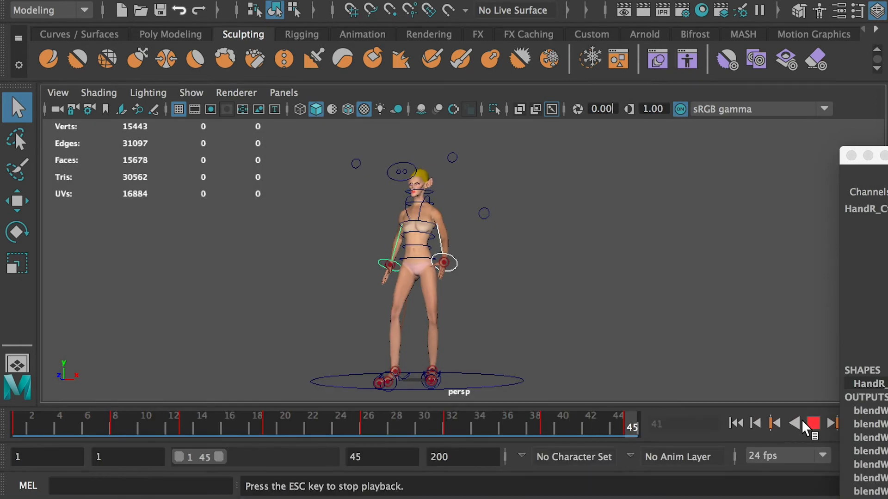
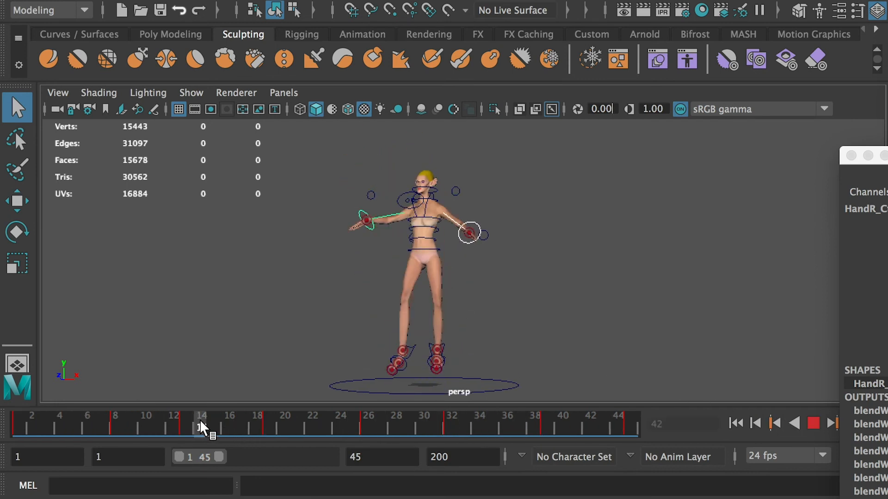
- At frame 16, lift the right foot control higher under the body and key both foot controls
mouse_move(223, 420)
mouse_down()
mouse_move(247, 422)
mouse_move(199, 421)
mouse_move(215, 422)
mouse_up()
scroll(361, 363, up, 3)
click(387, 281)
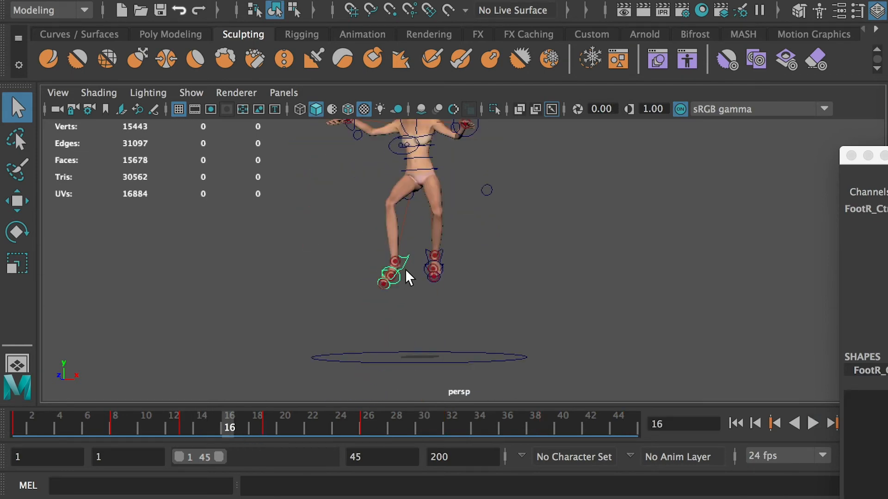
key(w)
alt+drag(376, 232, 370, 189)
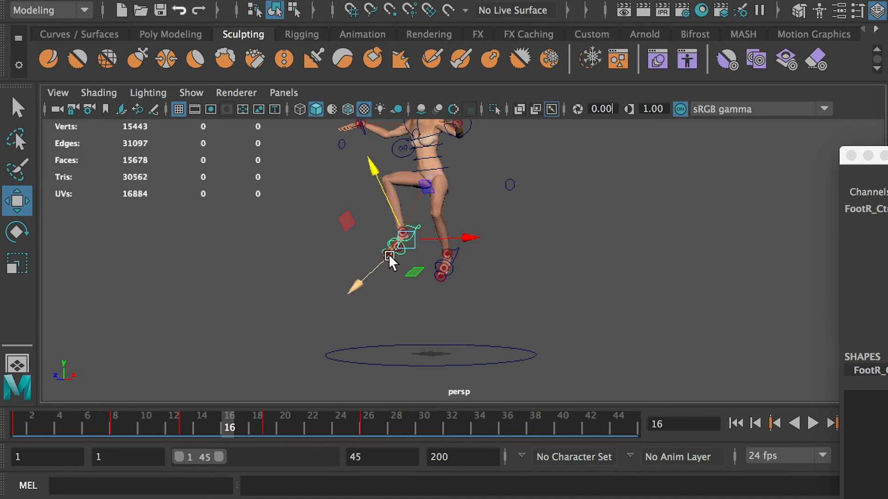
key(s)
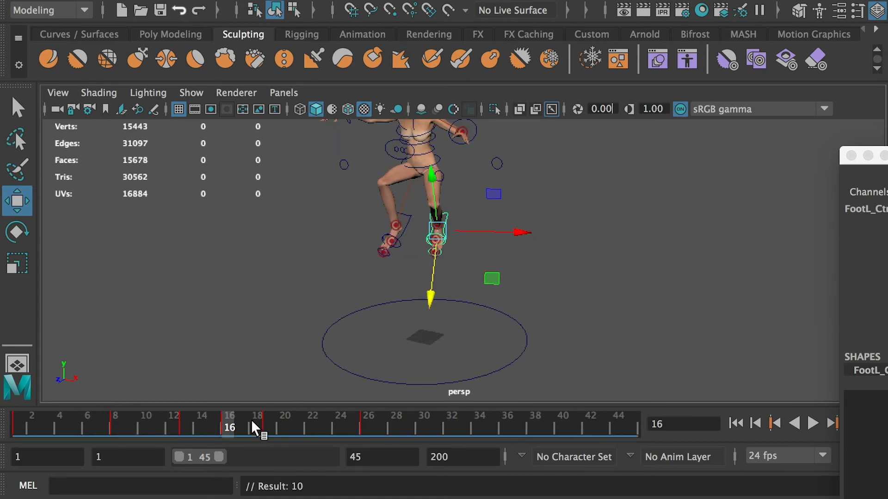
- At frame 22, raise the right foot control above the left one and key both foot controls
drag(251, 420, 306, 425)
alt+drag(416, 286, 417, 247)
click(388, 354)
middle_drag(388, 355, 404, 278)
key(s)
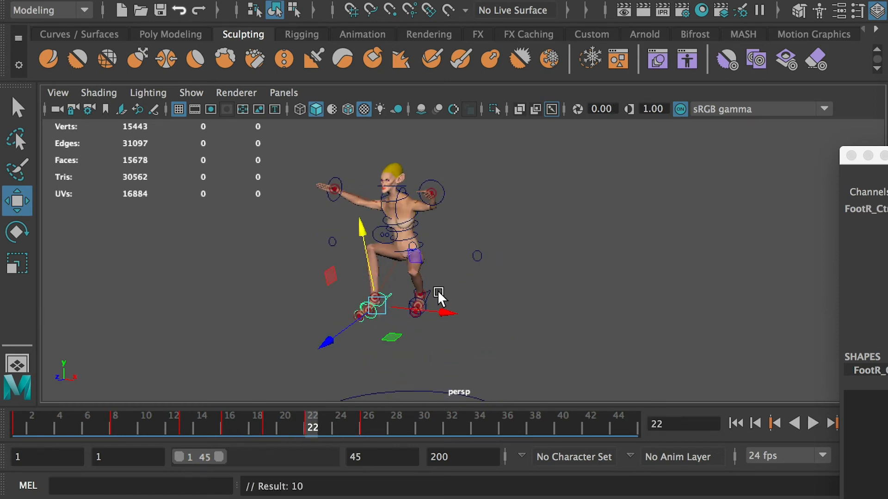
click(433, 300)
key(s)
- Play the jump from the start to review the staggered foot motion
key(alt+v)
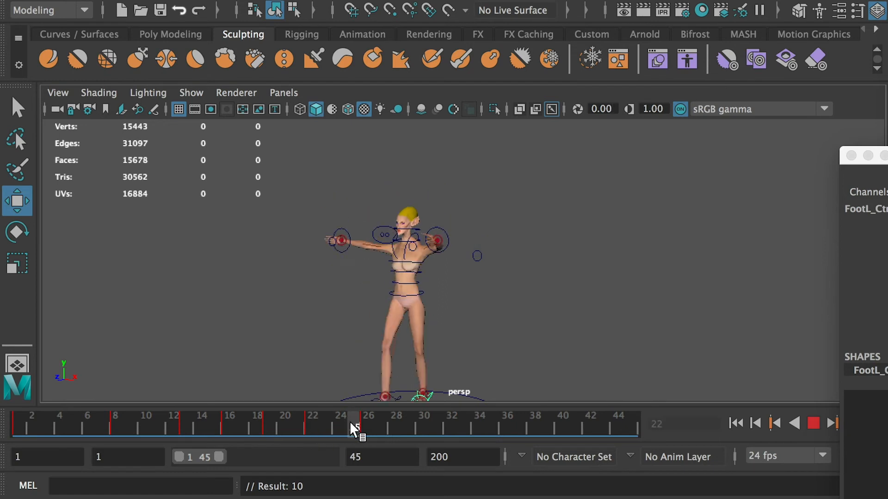
key(alt+v)
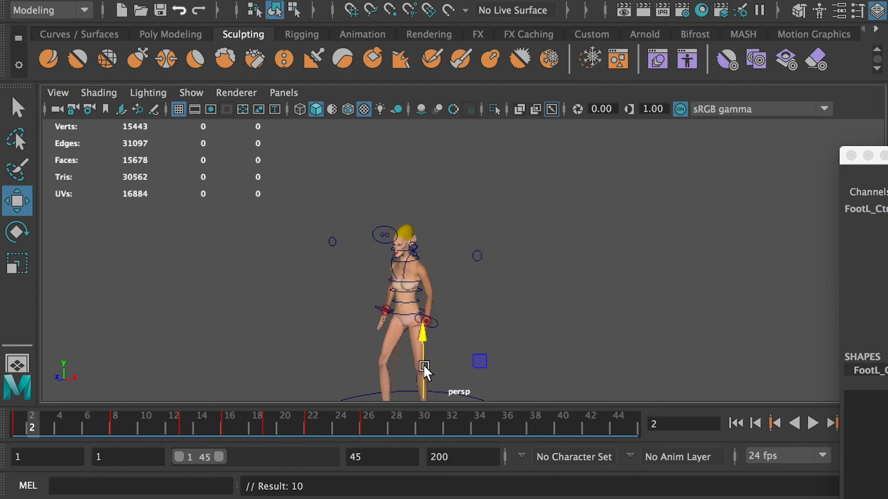
click(813, 423)
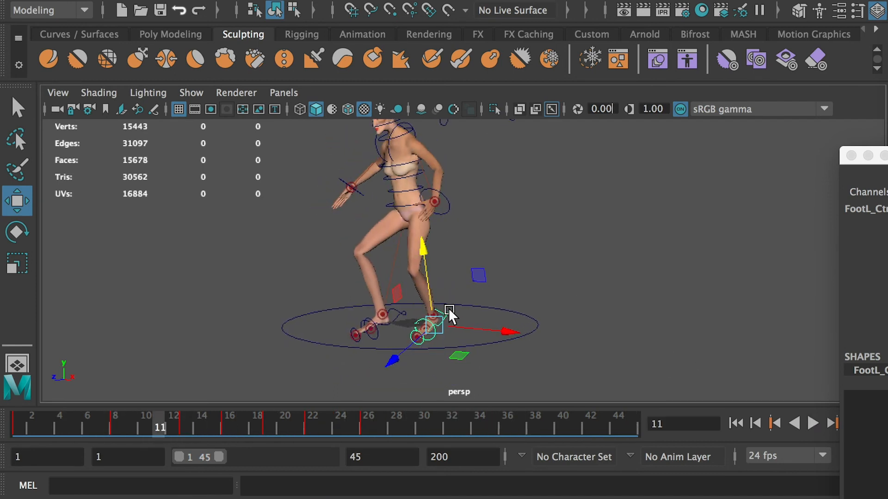
- Set all keys of both foot controls to auto tangents in the Graph Editor
key(q)
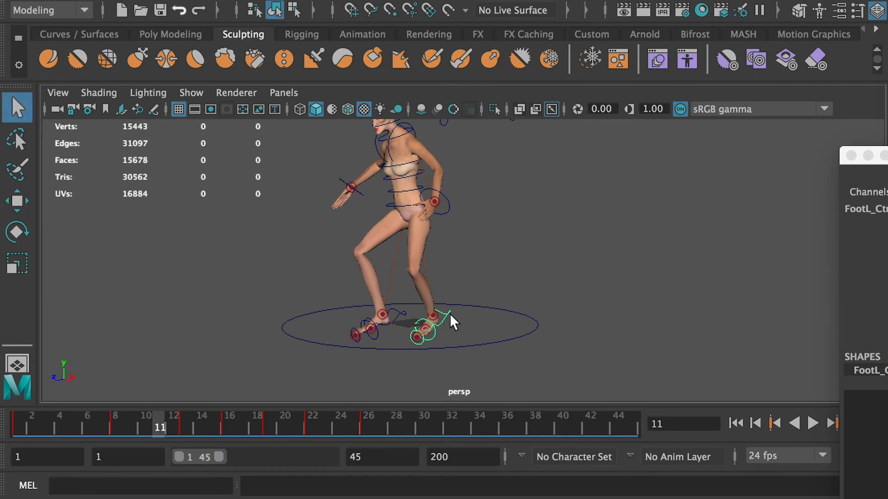
shift+click(398, 313)
drag(590, 498, 454, 209)
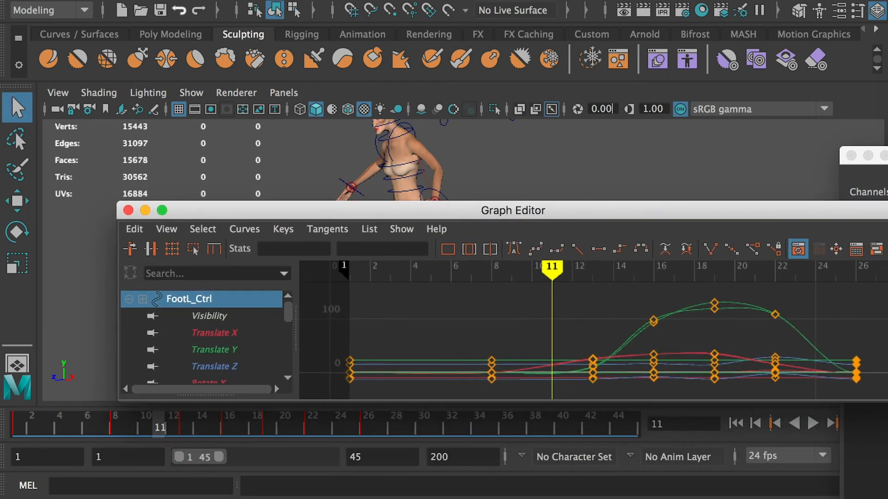
drag(880, 295, 310, 430)
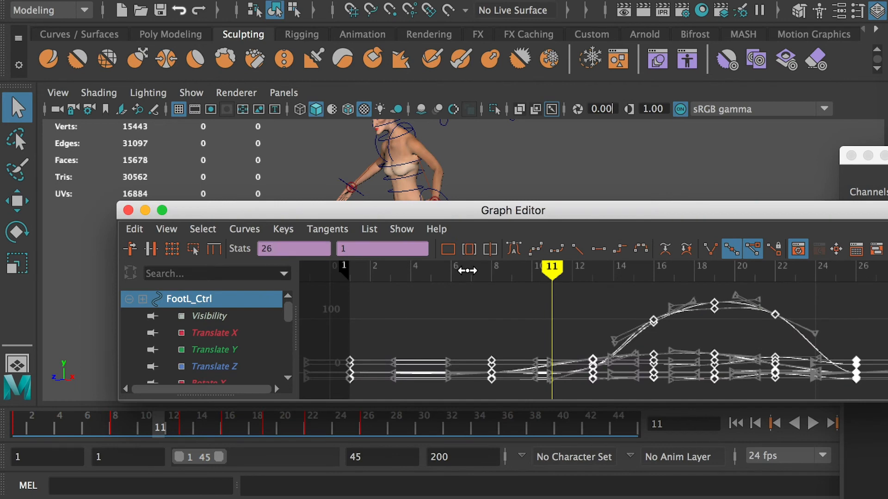
click(513, 250)
drag(482, 212, 719, 494)
- Raise the left foot control's Translate Z key at frame 19 to about -3.69 to smooth the dip in its curve
click(446, 319)
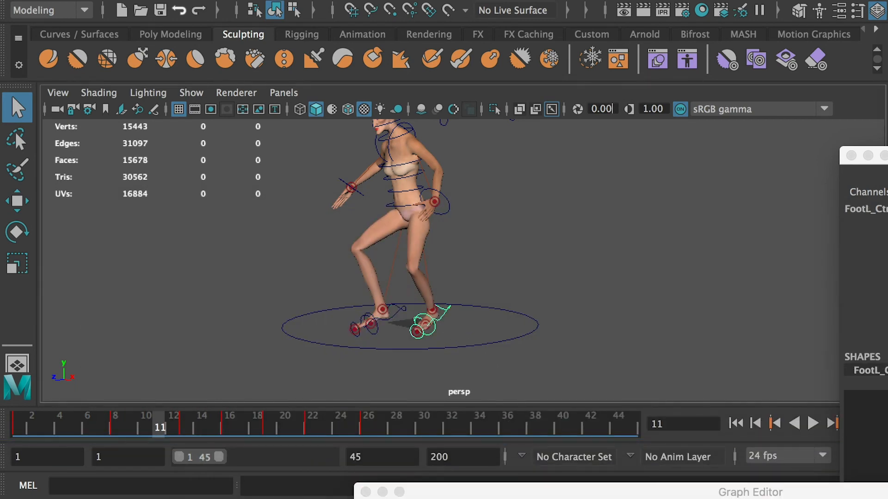
drag(626, 492, 358, 121)
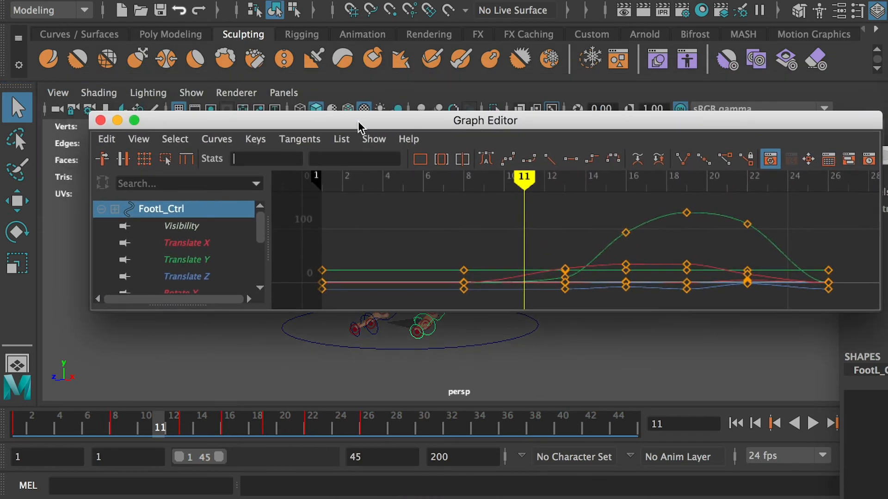
click(208, 243)
drag(305, 94, 719, 89)
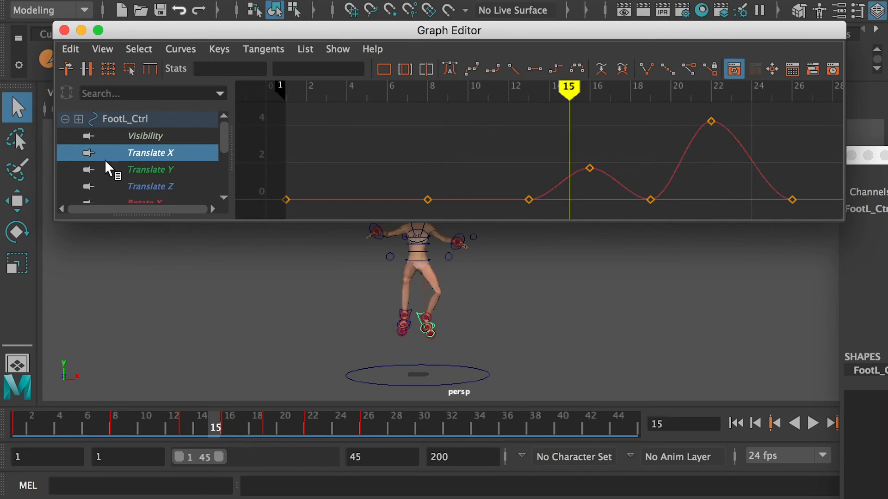
click(153, 170)
mouse_move(534, 91)
mouse_down()
mouse_move(452, 103)
mouse_move(541, 104)
mouse_move(532, 102)
mouse_up()
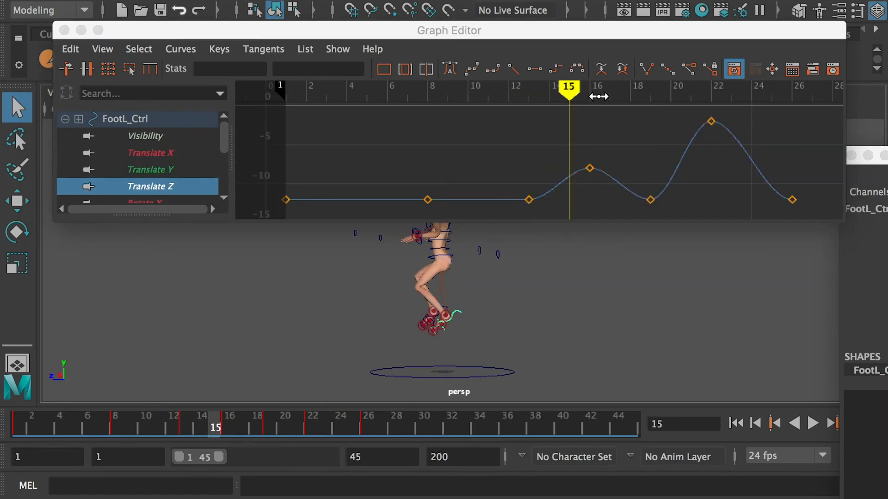
drag(572, 92, 657, 118)
drag(627, 185, 651, 134)
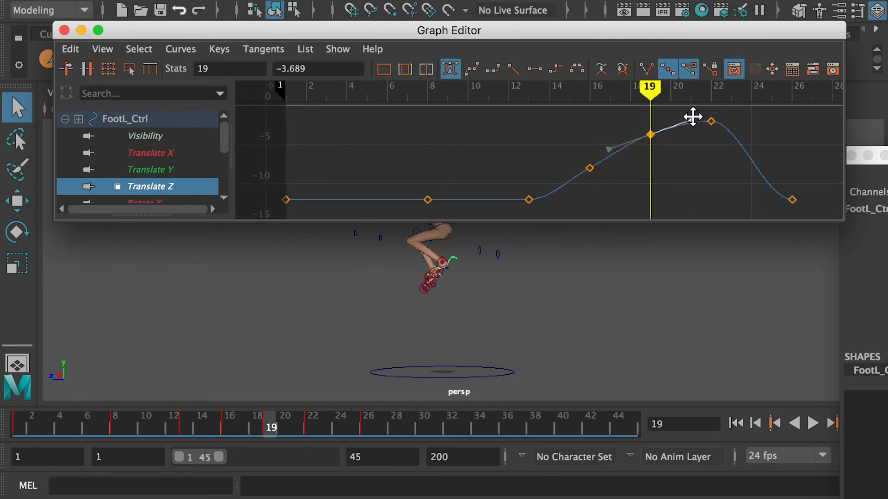
mouse_move(692, 115)
mouse_down()
mouse_move(573, 113)
mouse_move(697, 124)
mouse_up()
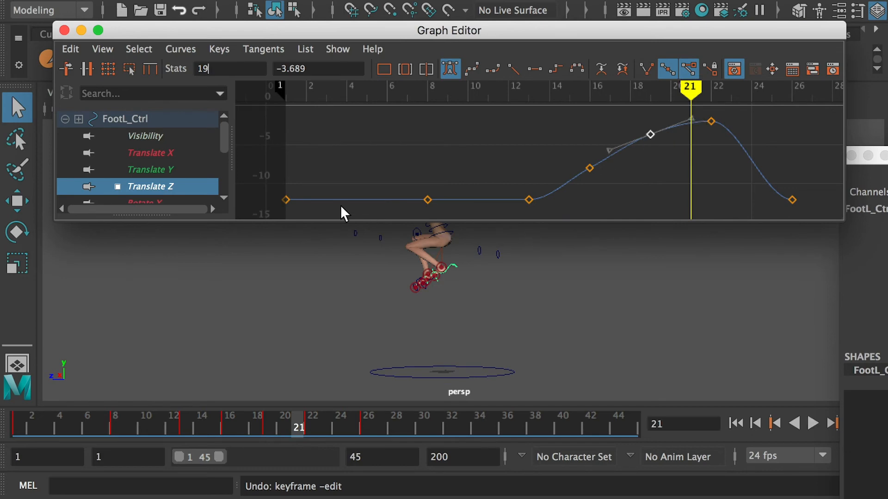
- Examine the left foot control's Rotate X, Rotate Y and Rotate Z curves while scrubbing the airborne frames
scroll(221, 139, down, 2)
click(155, 151)
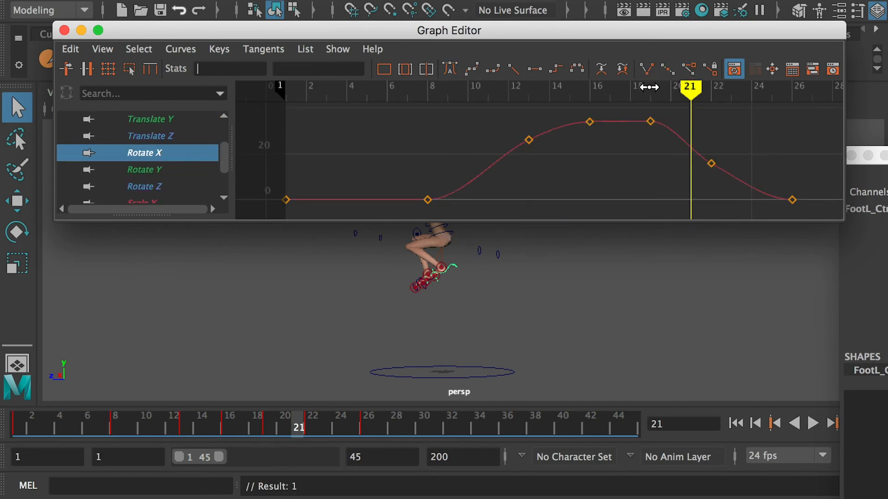
drag(650, 87, 509, 88)
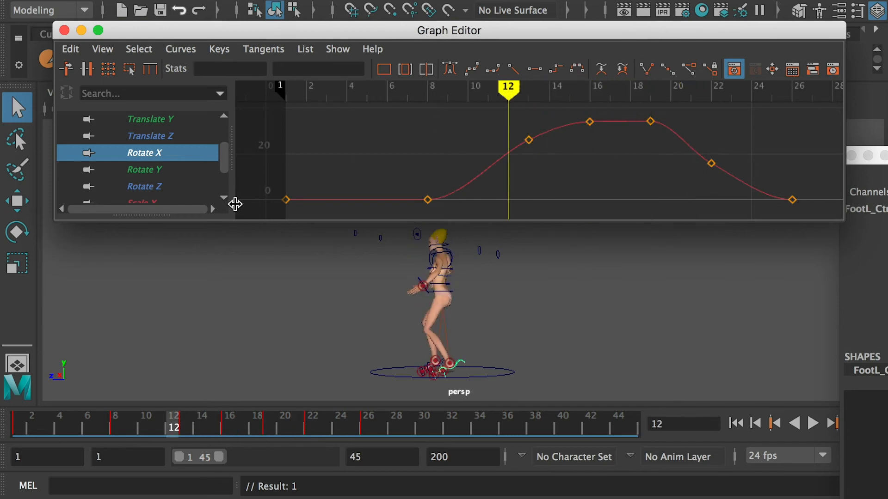
click(154, 168)
click(164, 189)
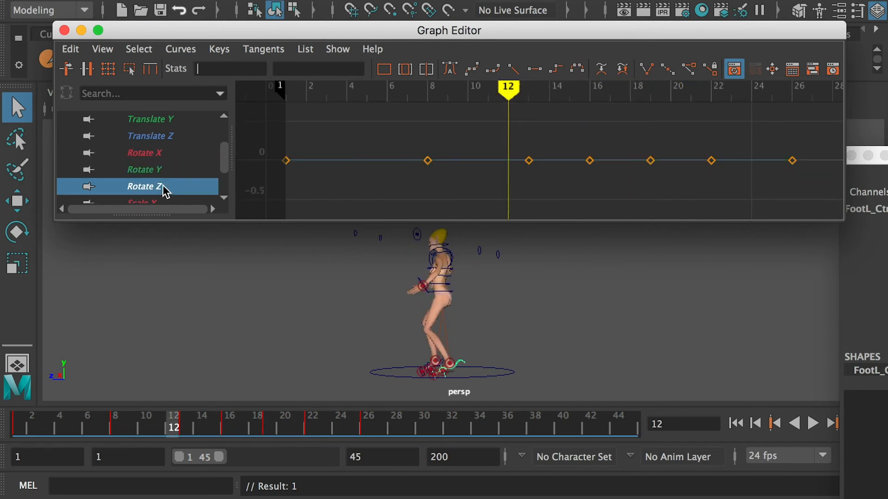
scroll(508, 359, up, 2)
- Select the right foot control and examine its Translate X and Translate Y curves through the take-off
alt+middle_drag(508, 360, 529, 341)
scroll(528, 341, up, 5)
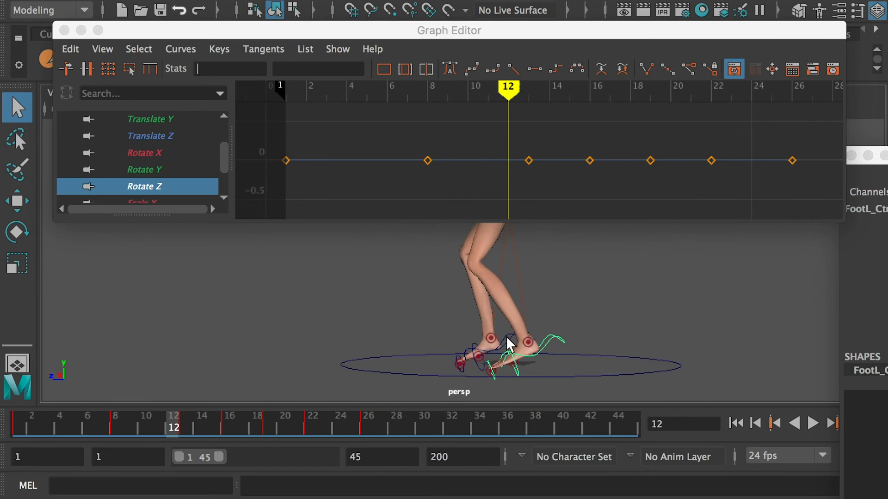
click(508, 339)
alt+right_drag(509, 341, 509, 254)
alt+middle_drag(550, 258, 537, 309)
alt+right_drag(716, 315, 596, 279)
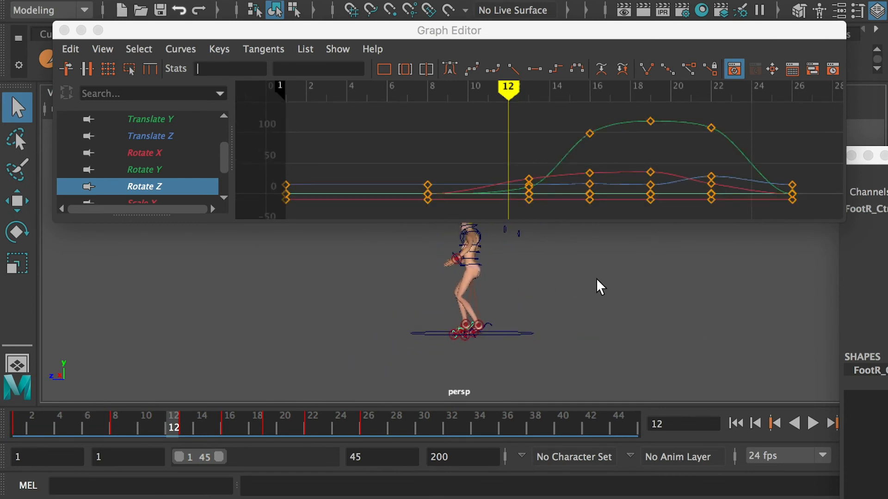
alt+middle_drag(595, 280, 583, 315)
click(228, 158)
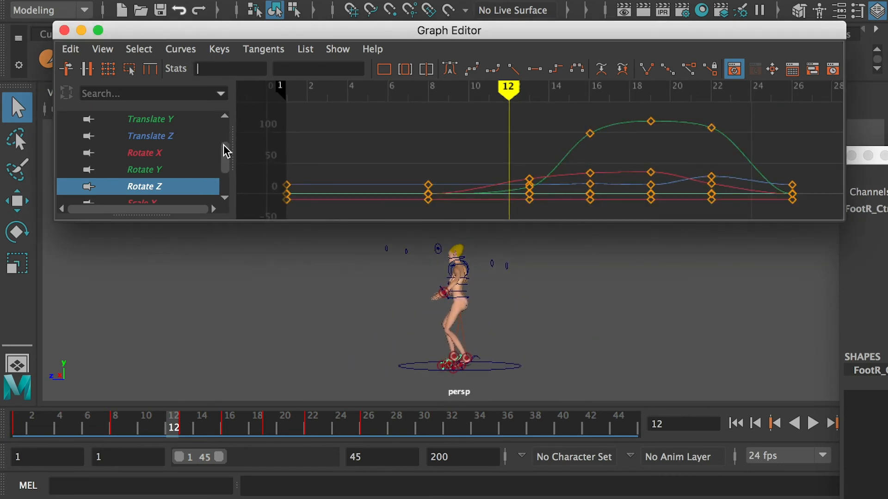
scroll(223, 129, up, 3)
click(181, 152)
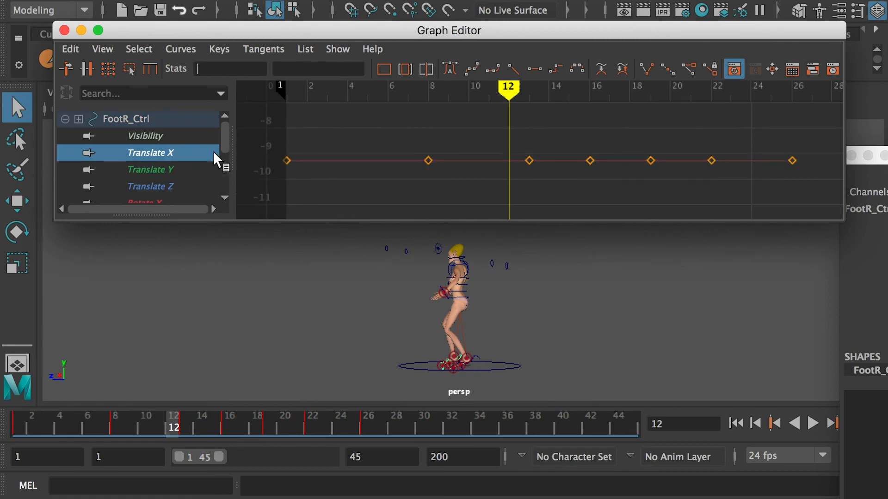
click(199, 169)
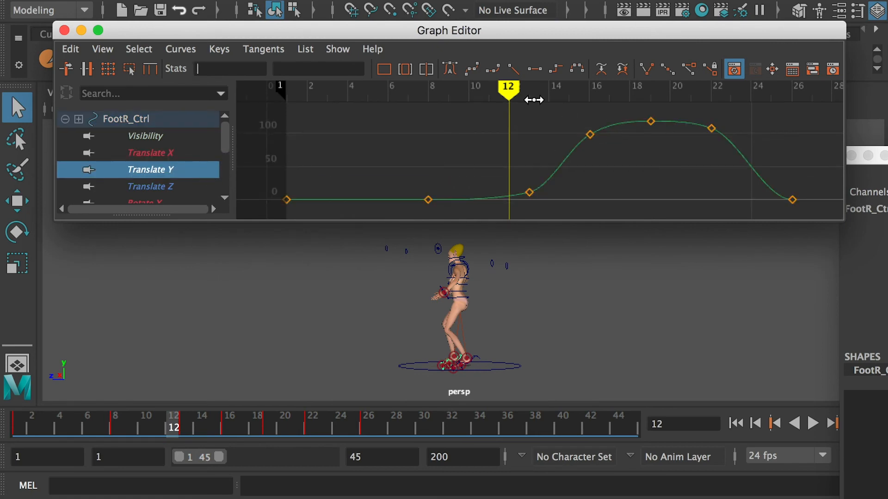
mouse_move(534, 100)
mouse_down()
mouse_move(481, 91)
mouse_move(557, 93)
mouse_up()
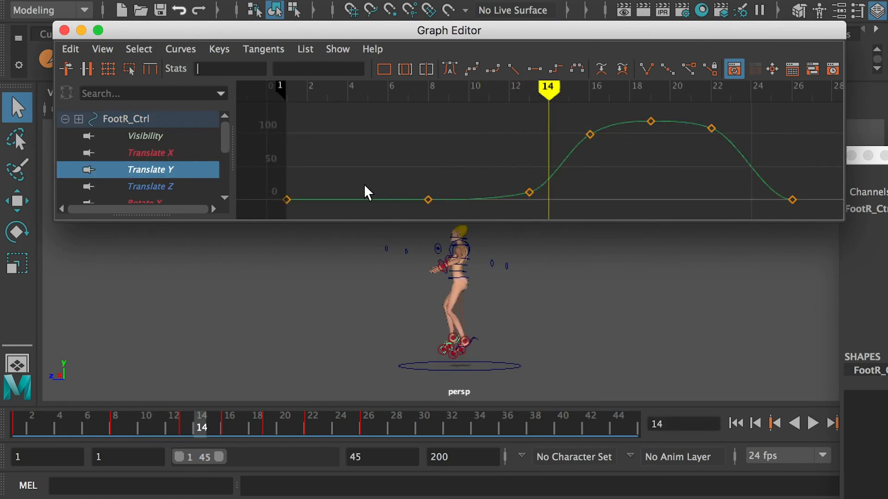
alt+right_drag(465, 315, 508, 313)
alt+drag(508, 313, 527, 309)
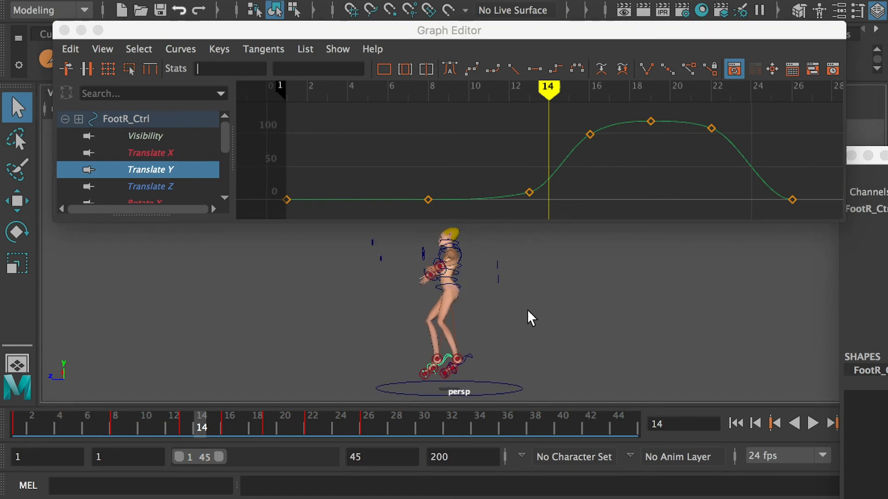
drag(632, 111, 660, 143)
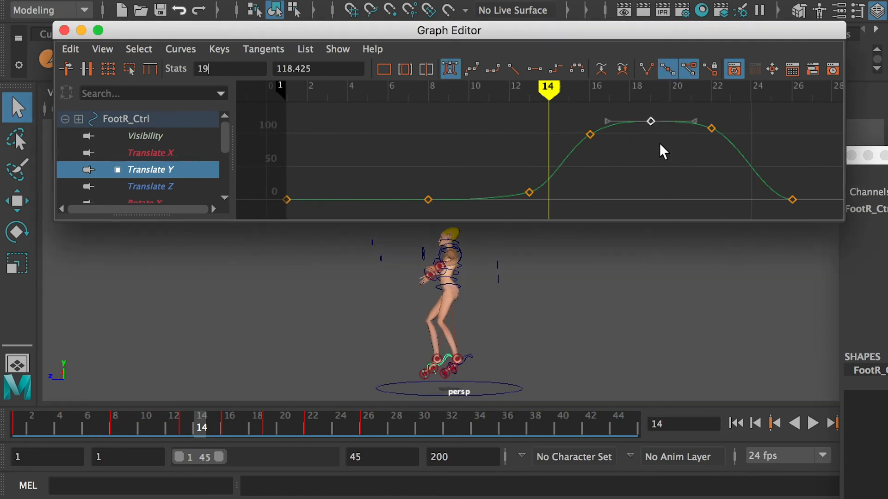
- Lower the right foot control's Translate Z key at frame 16 to about 15 and scrub through to the landing
click(148, 186)
click(590, 191)
key(alt+v)
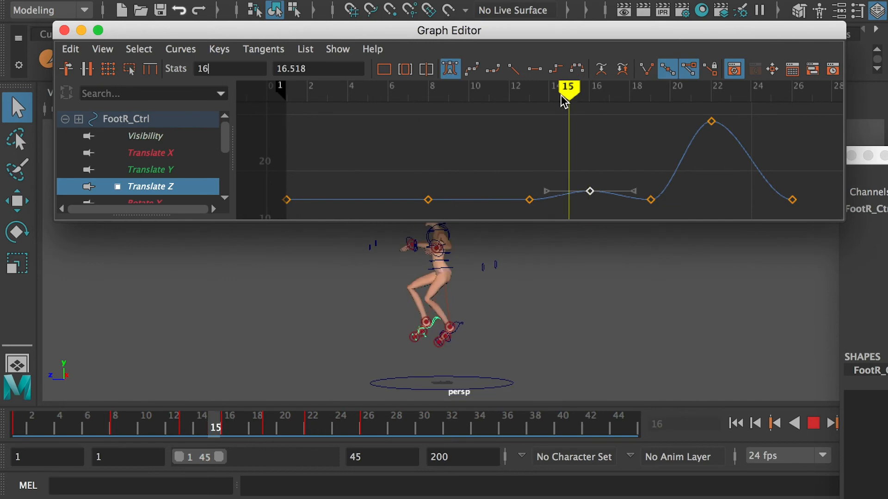
mouse_move(646, 100)
mouse_down()
mouse_move(713, 97)
mouse_move(644, 103)
mouse_move(703, 108)
mouse_move(590, 106)
mouse_move(679, 109)
mouse_move(645, 113)
mouse_move(597, 188)
mouse_up()
key(alt+v)
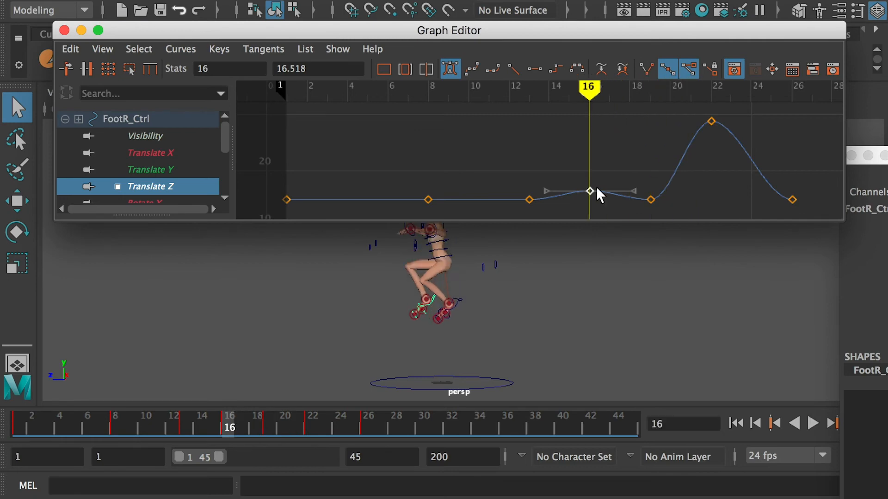
shift+middle_drag(590, 193, 587, 205)
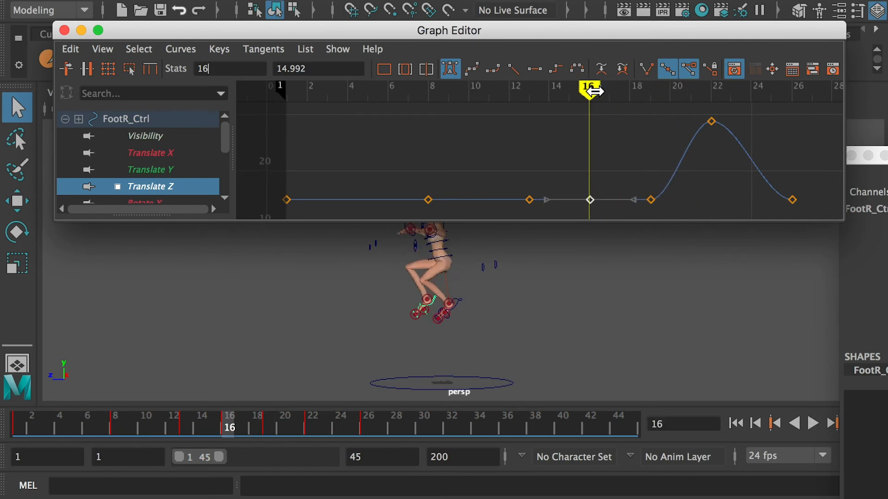
mouse_move(595, 91)
mouse_down()
mouse_move(571, 90)
mouse_move(656, 93)
mouse_move(793, 119)
mouse_move(655, 113)
mouse_move(770, 121)
mouse_up()
- Examine the right foot control's Rotate X, Rotate Y and Rotate Z curves
scroll(149, 167, down, 2)
click(149, 168)
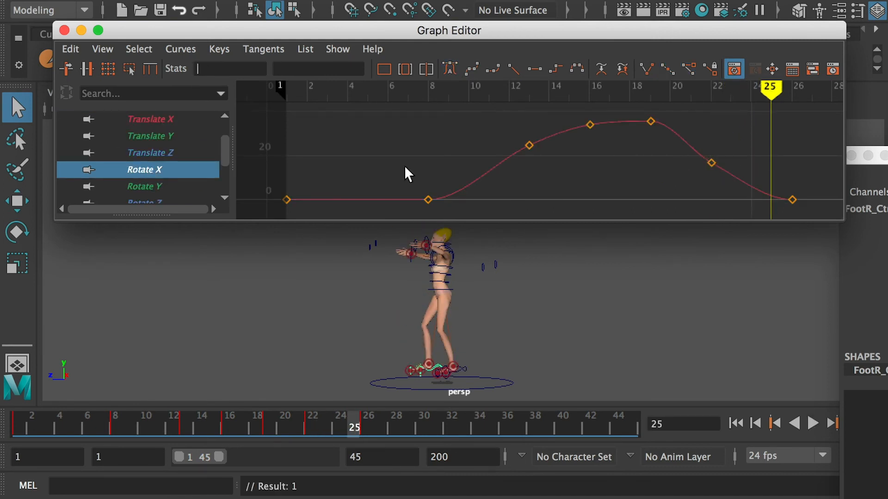
click(164, 192)
click(174, 201)
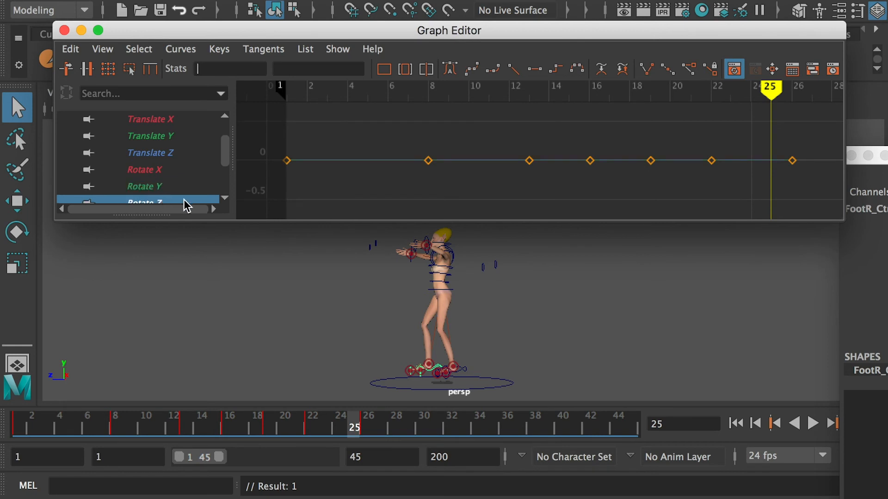
- Select the hip control and set all of its keys to auto tangents
click(462, 283)
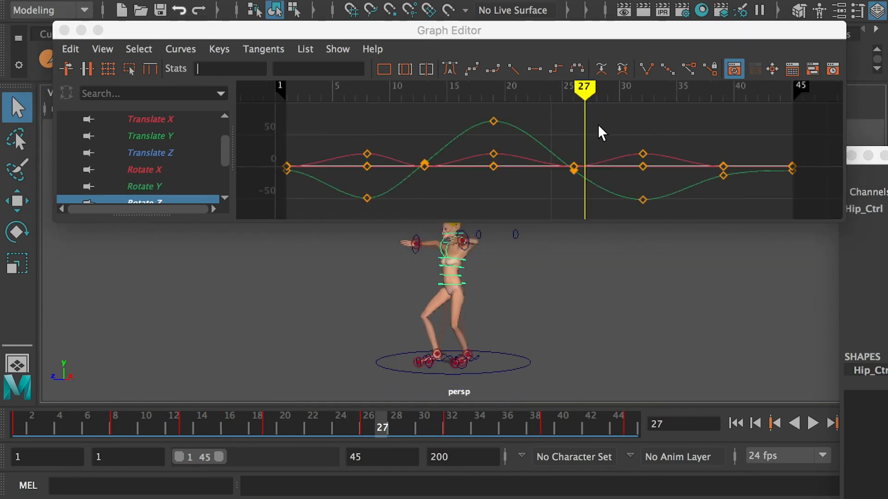
drag(713, 201, 688, 189)
drag(827, 110, 271, 221)
click(451, 70)
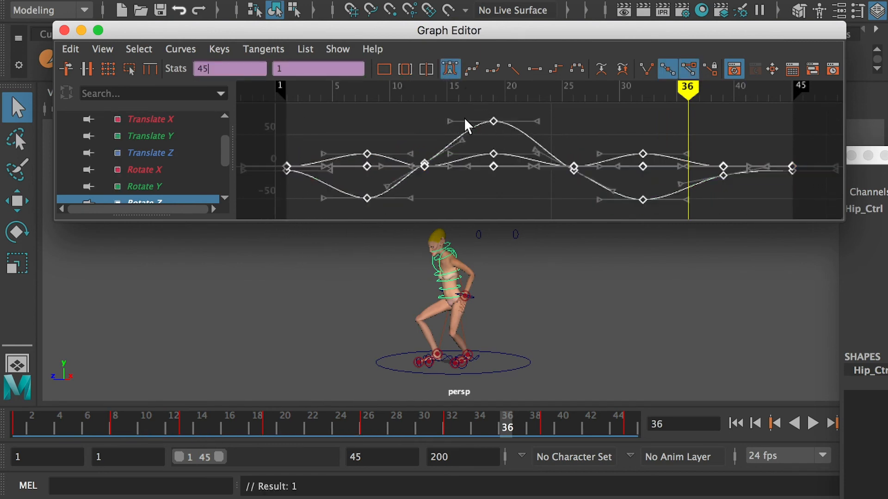
- Examine the hip control's translate and Rotate X curves while scrubbing the crouch from front and side
click(170, 121)
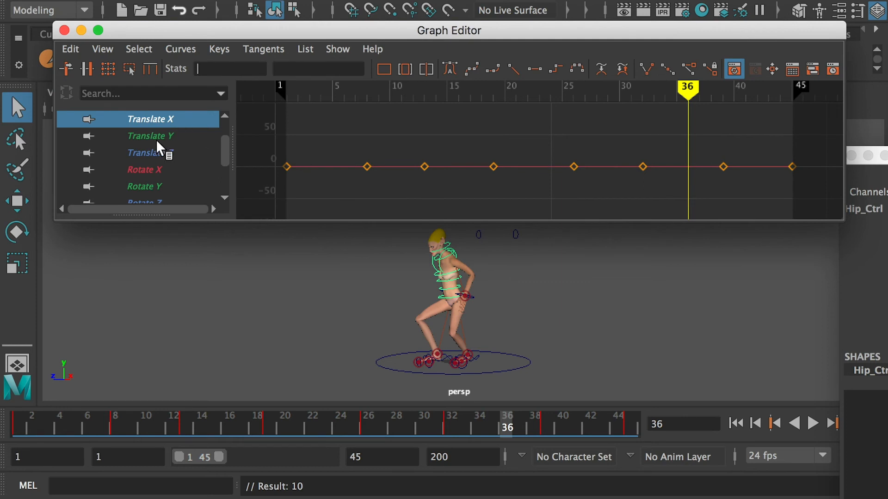
click(141, 136)
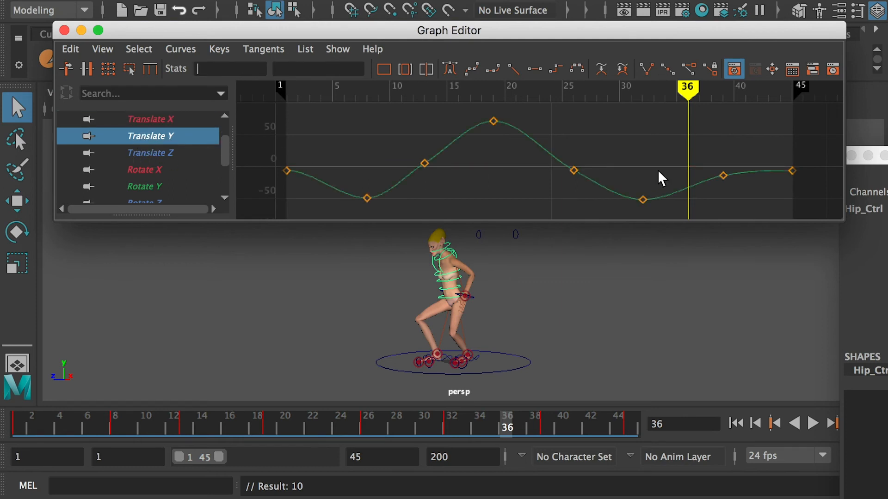
click(187, 154)
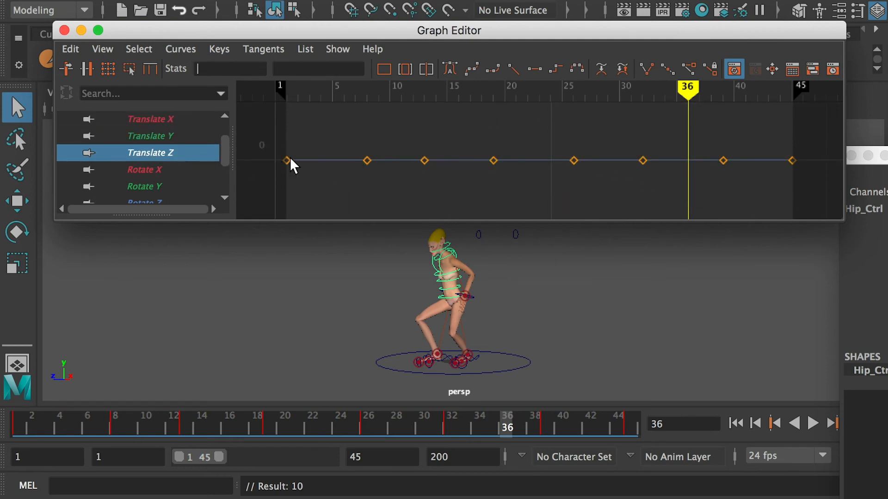
click(176, 170)
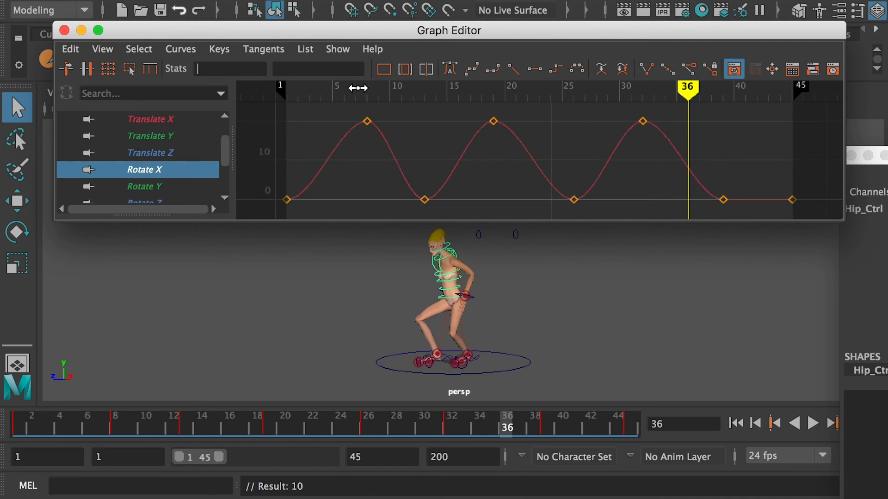
drag(358, 88, 325, 99)
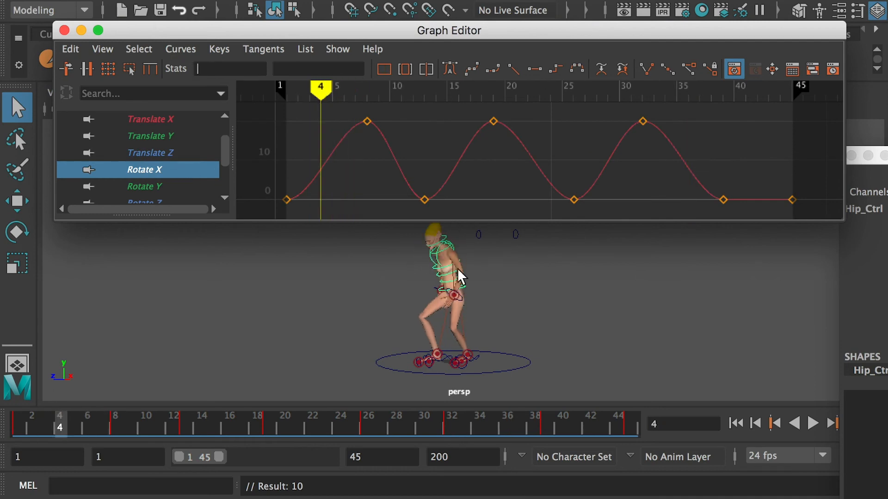
alt+drag(443, 316, 561, 317)
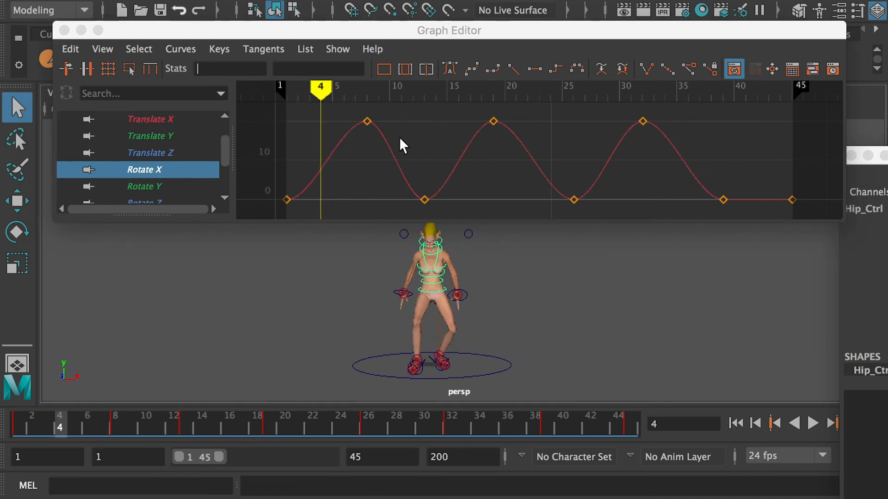
mouse_move(344, 94)
mouse_down()
mouse_move(377, 95)
mouse_move(355, 97)
mouse_up()
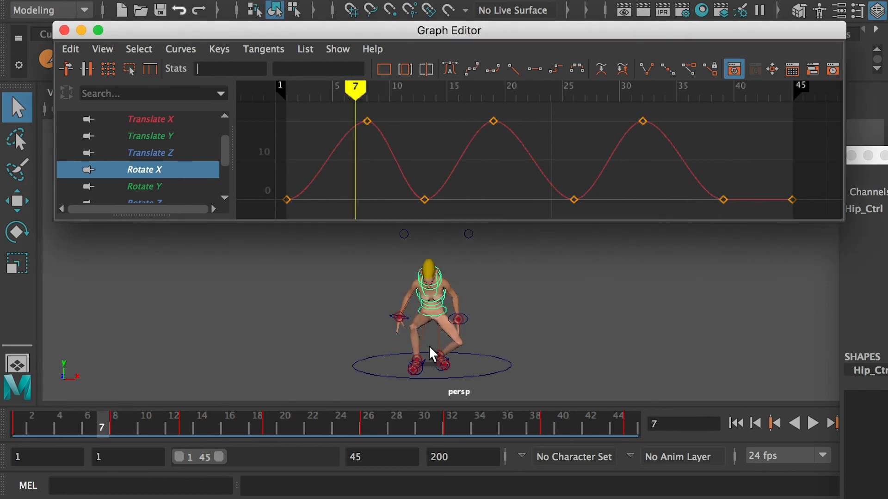
alt+drag(476, 314, 425, 331)
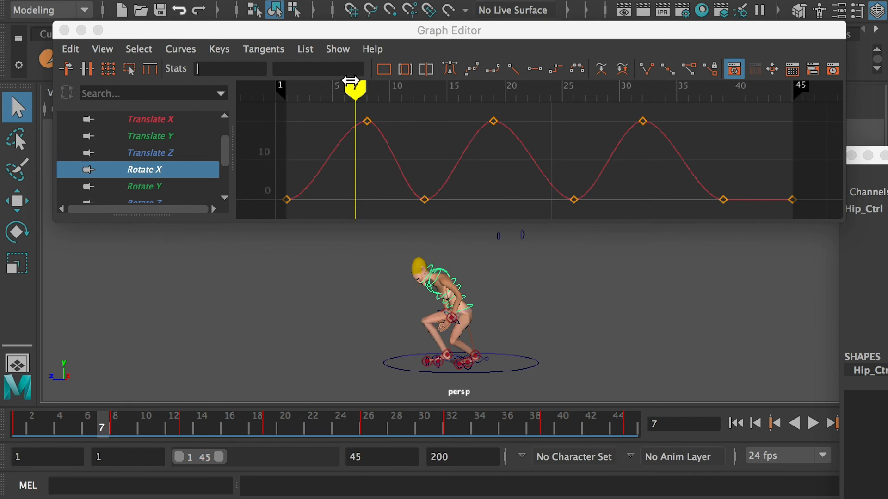
- Scrub the jump to frame 34 and examine the hip control's Rotate Y and Rotate Z curves
drag(350, 81, 481, 92)
alt+middle_drag(498, 298, 491, 338)
drag(467, 89, 670, 119)
click(156, 185)
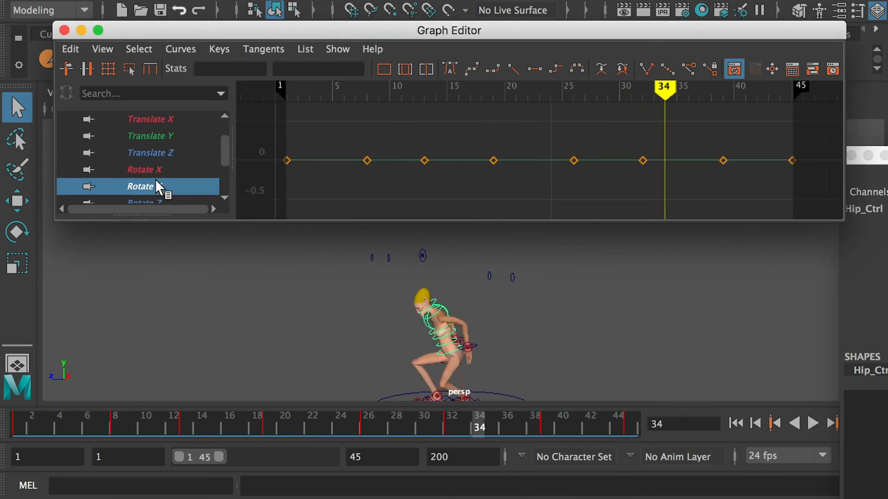
click(160, 202)
scroll(159, 146, down, 1)
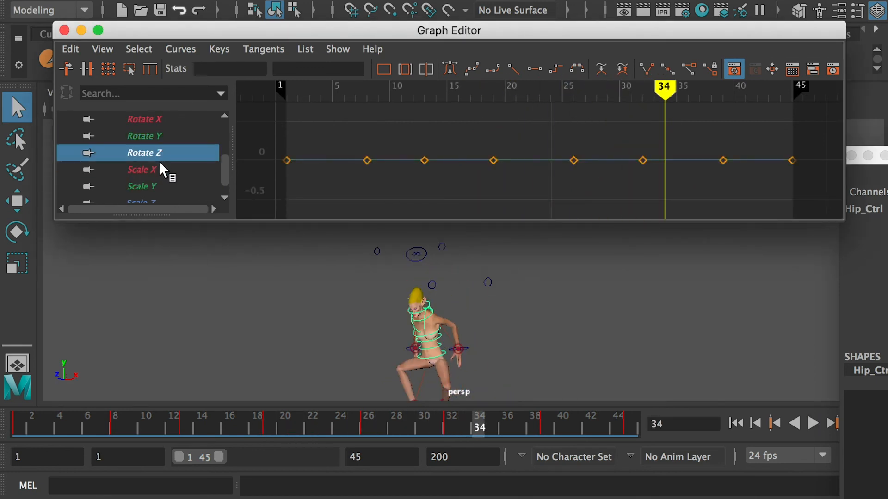
click(154, 169)
click(165, 152)
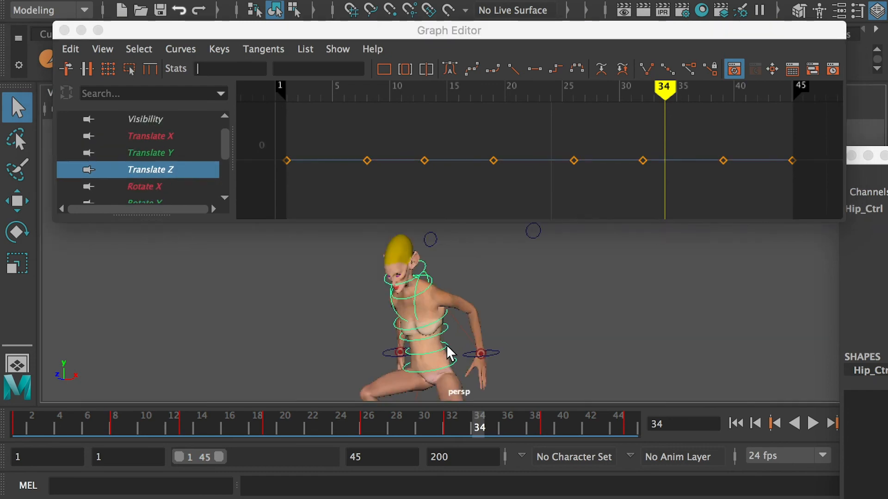
- Select the spine, neck and head controls together and set all of their keys to auto tangents
click(447, 346)
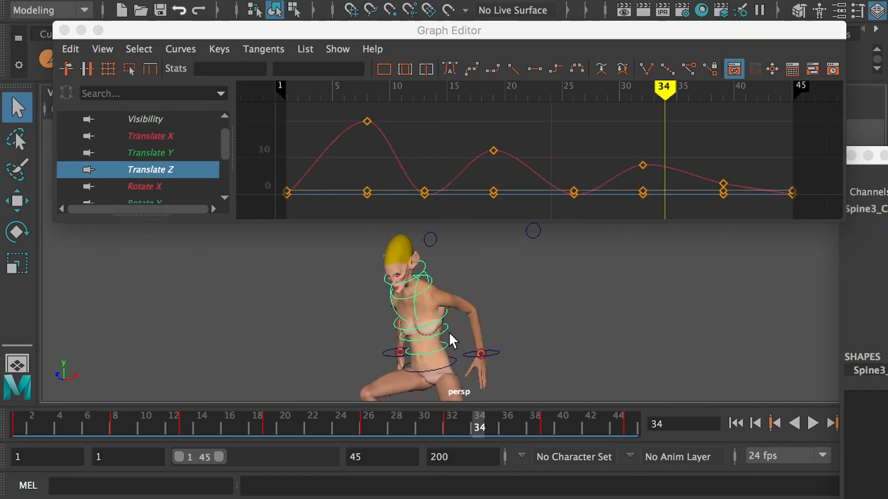
shift+click(446, 329)
shift+click(442, 317)
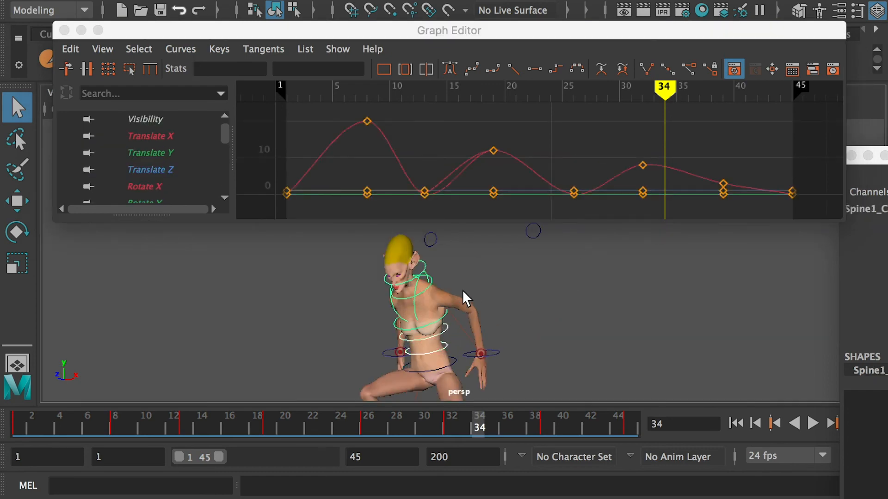
mouse_move(775, 154)
alt+right_down()
mouse_move(765, 144)
mouse_move(781, 159)
alt+right_up()
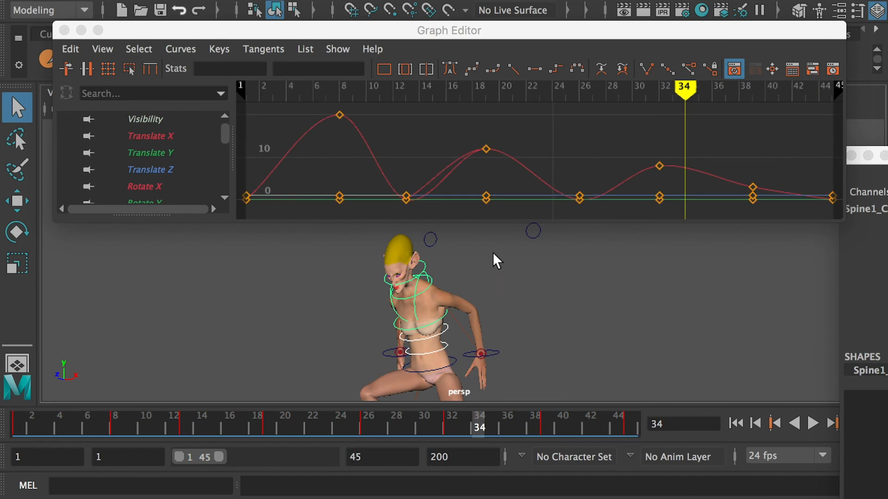
click(431, 281)
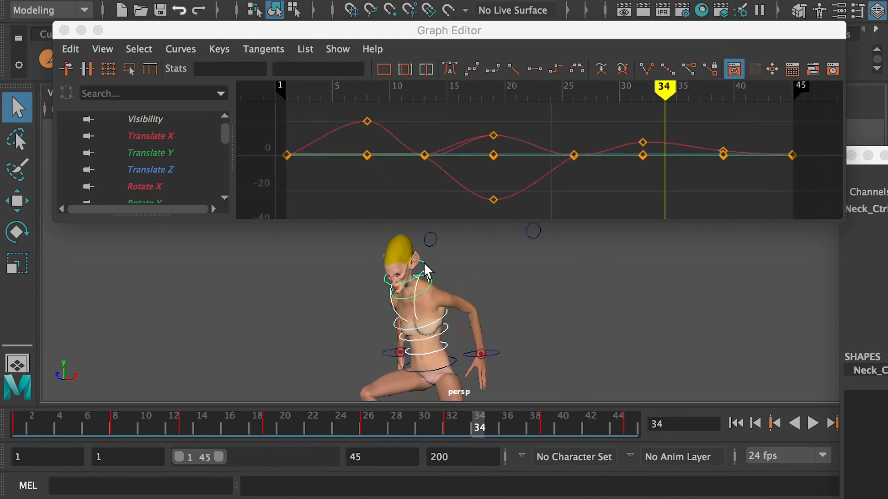
click(424, 262)
drag(803, 83, 257, 214)
click(449, 68)
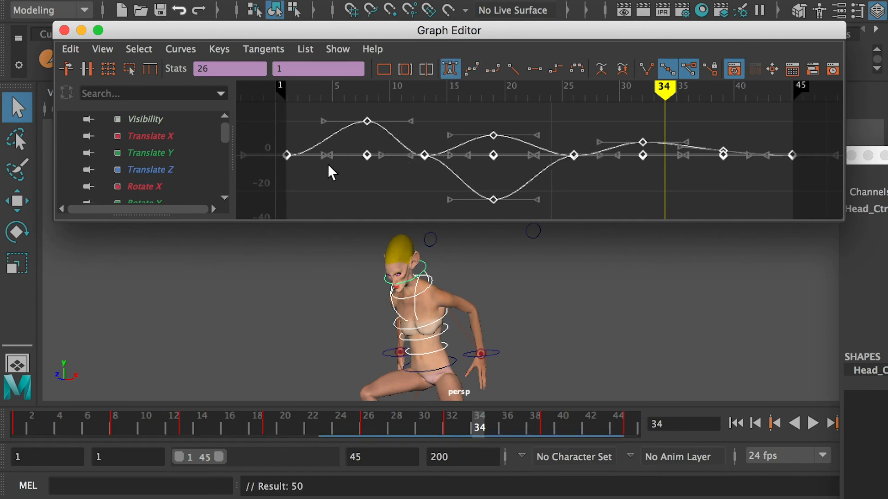
- Examine the Spine3_Ctrl translate and rotate curves one by one while scrubbing the jump to frame 27
click(444, 346)
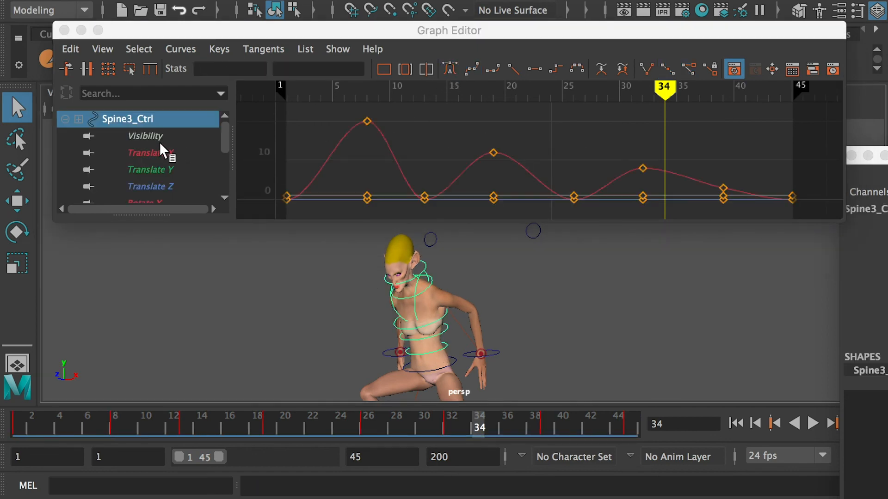
click(153, 153)
scroll(223, 138, down, 1)
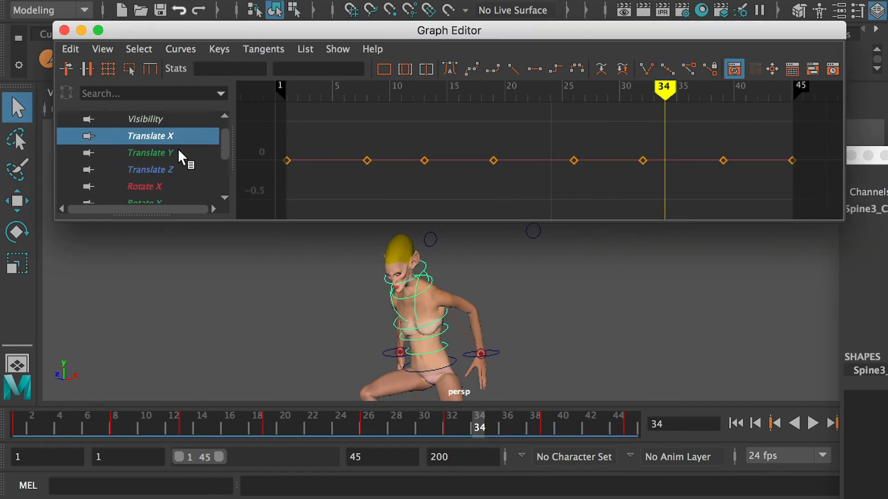
click(177, 151)
click(165, 167)
click(161, 185)
scroll(224, 144, down, 1)
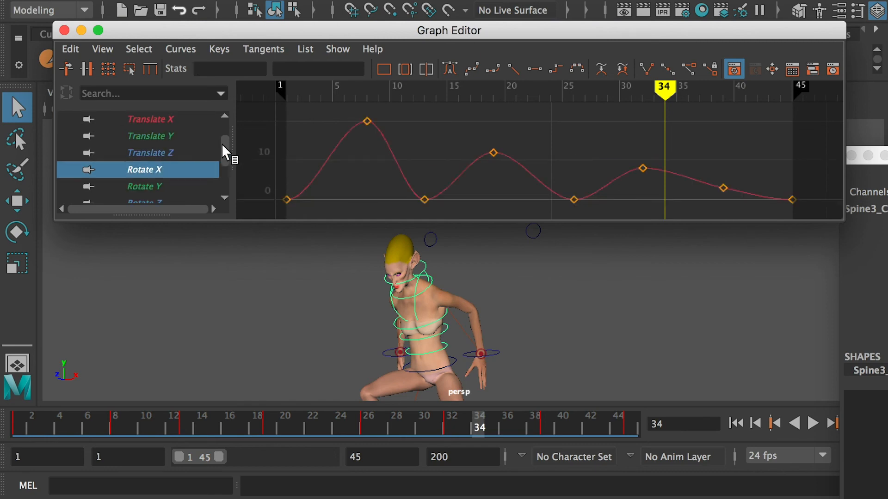
mouse_move(355, 98)
mouse_down()
mouse_move(311, 99)
mouse_move(418, 111)
mouse_move(433, 100)
mouse_move(585, 100)
mouse_up()
click(153, 186)
click(151, 199)
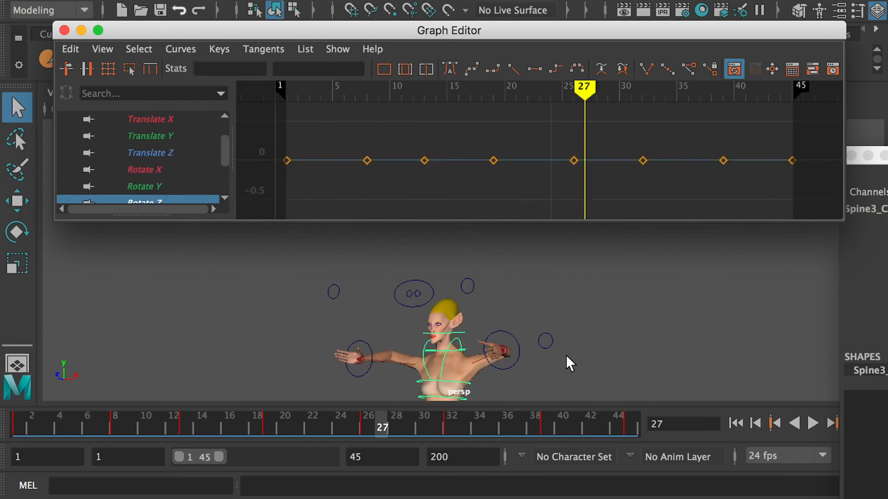
- Examine the curves of the upper spine, neck and head controls while scrubbing to the airborne pose at frame 19
alt+middle_drag(578, 359, 575, 270)
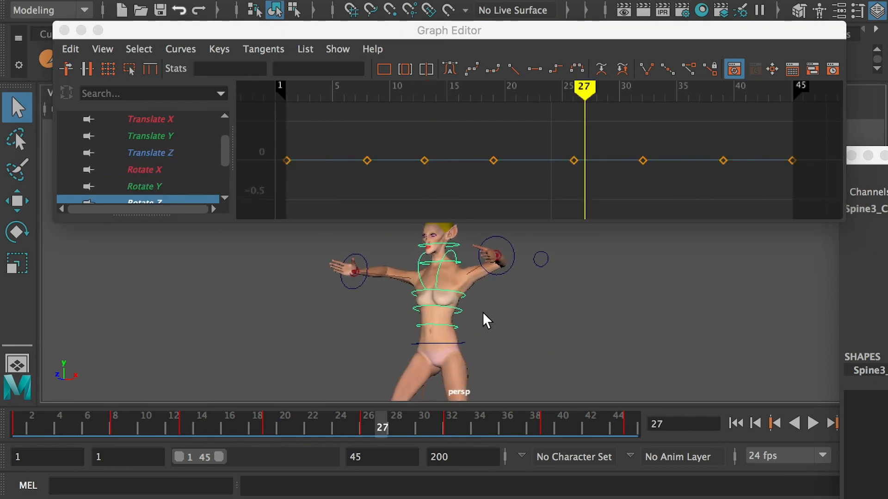
click(459, 308)
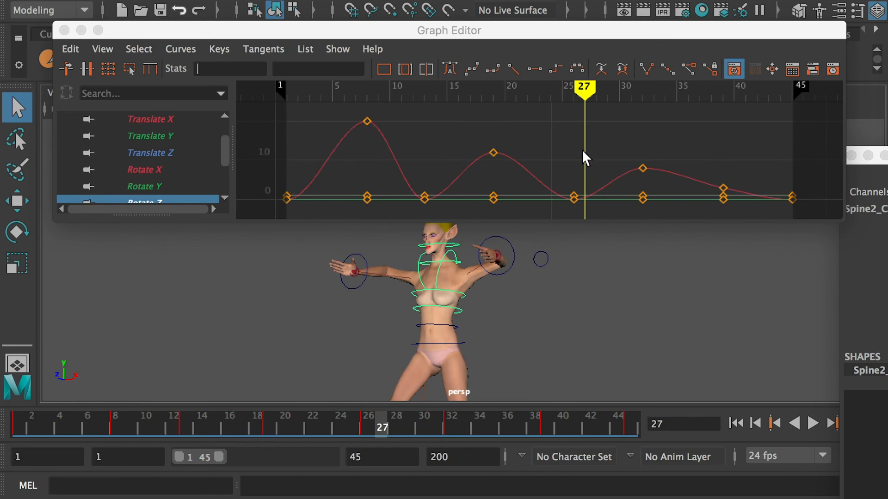
click(465, 292)
mouse_move(306, 92)
mouse_down()
mouse_move(185, 94)
mouse_move(302, 100)
mouse_move(348, 117)
mouse_move(188, 99)
mouse_move(381, 95)
mouse_up()
click(547, 305)
click(465, 289)
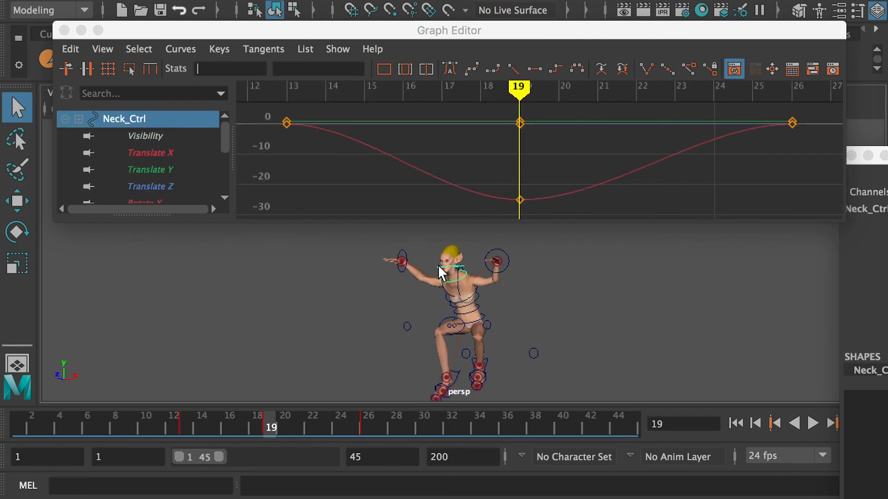
click(438, 266)
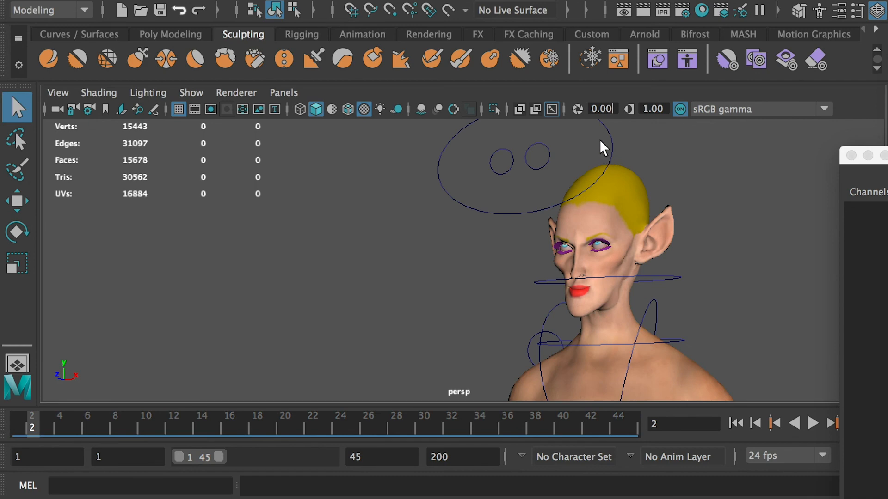
- At frame 1, select the eye control and add the head control to the selection
drag(601, 141, 651, 185)
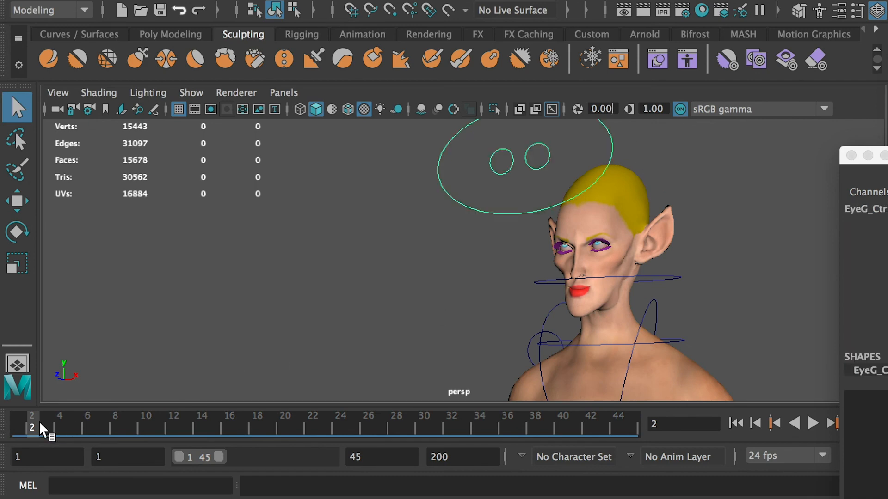
drag(41, 429, 18, 428)
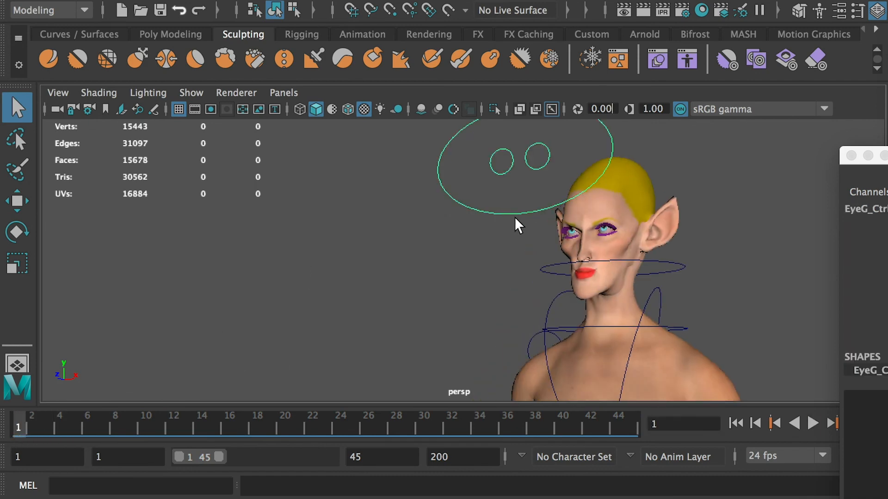
alt+drag(567, 275, 465, 253)
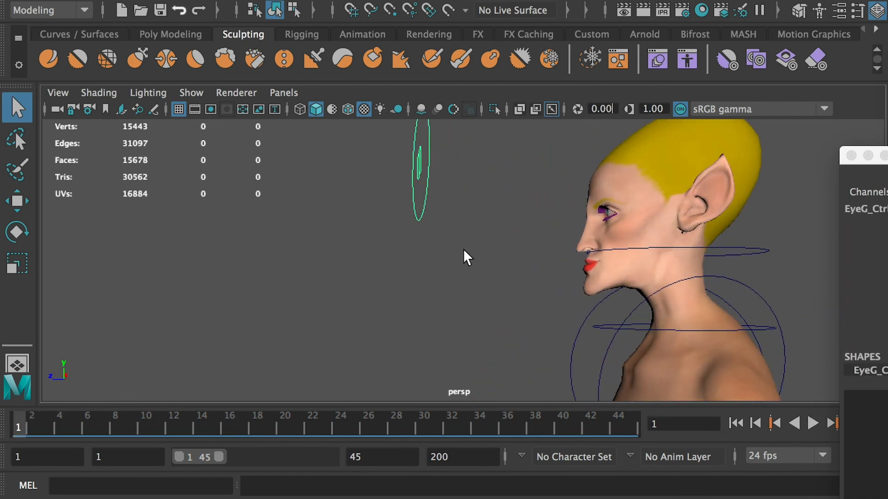
key(w)
alt+drag(549, 266, 430, 307)
drag(406, 252, 520, 291)
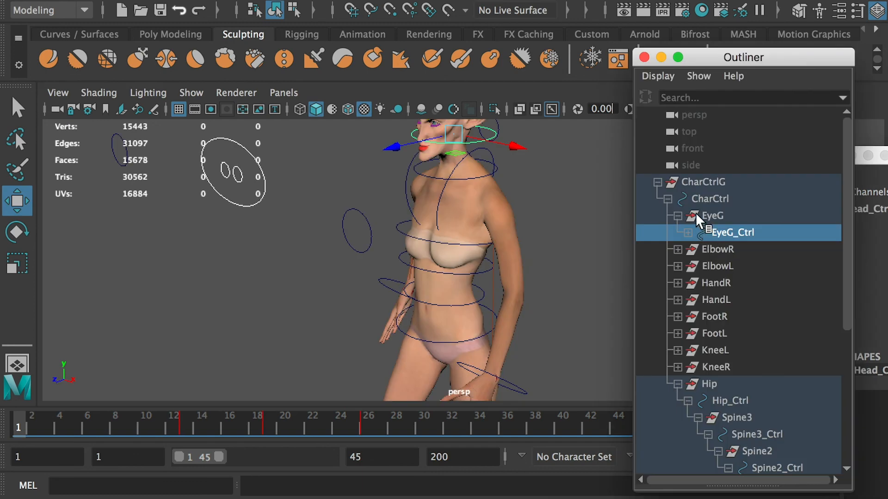
- Parent the EyeG group under Head_Ctrl
click(712, 215)
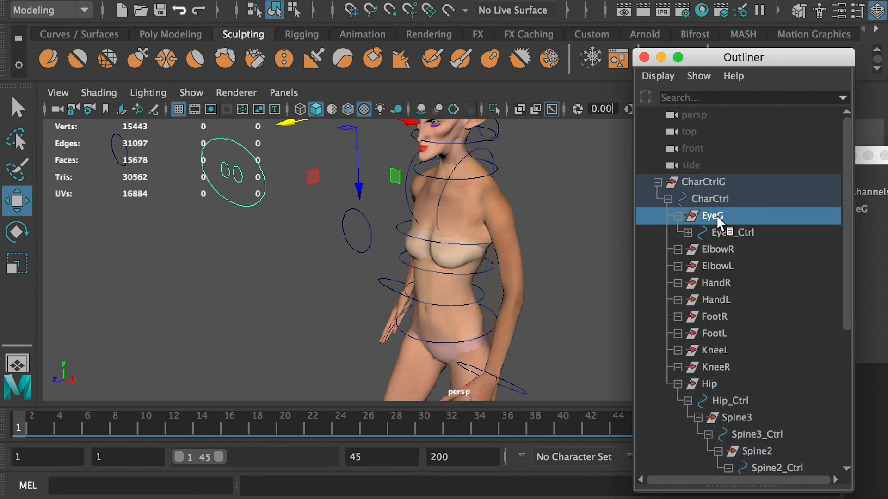
click(676, 216)
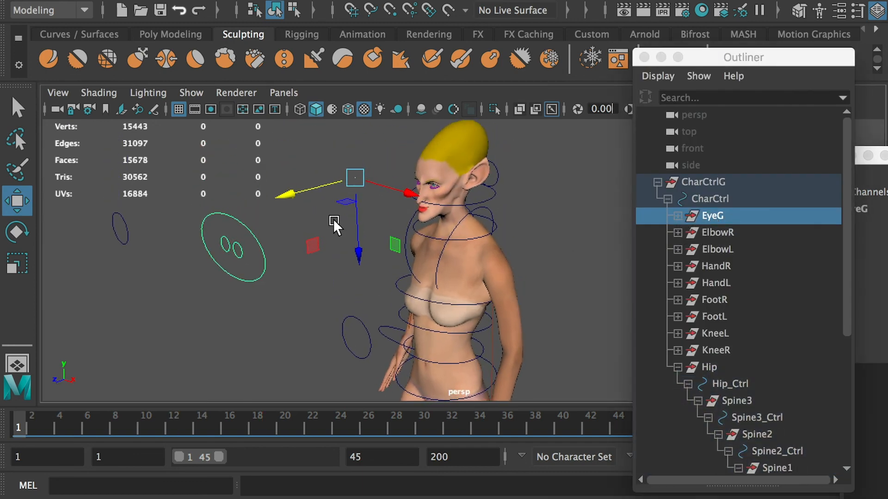
alt+right_drag(470, 231, 504, 181)
click(502, 178)
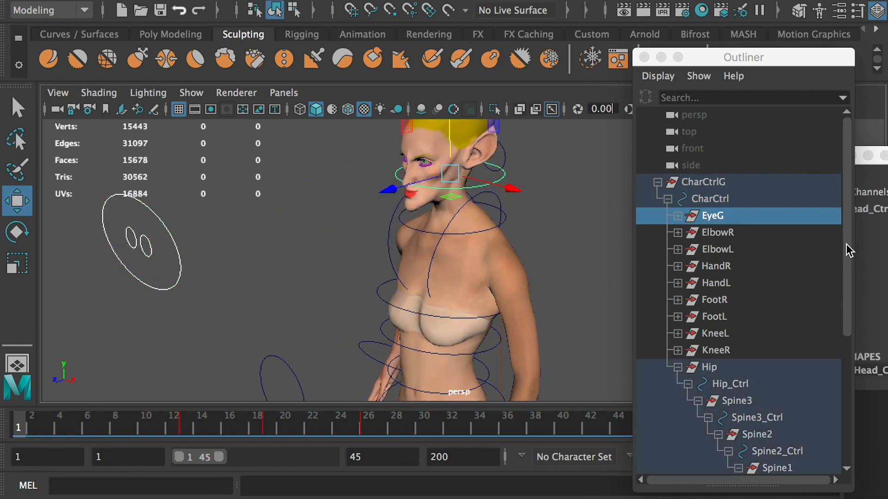
drag(846, 244, 812, 379)
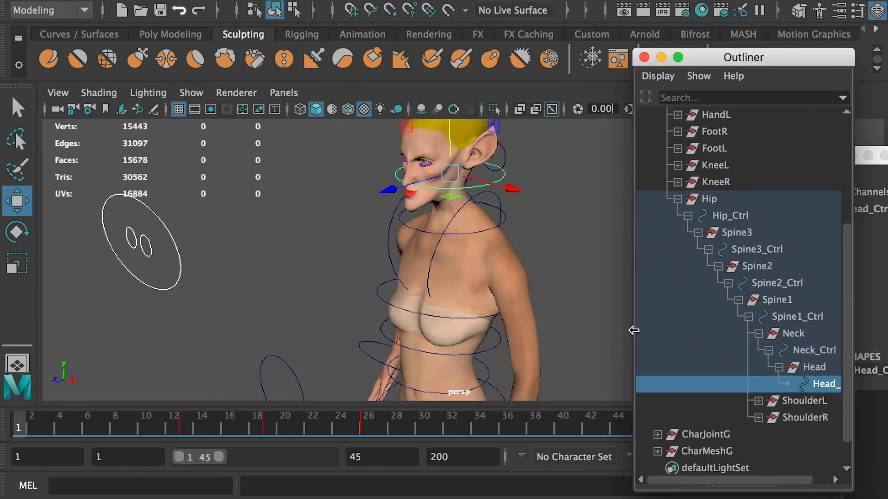
drag(715, 479, 753, 488)
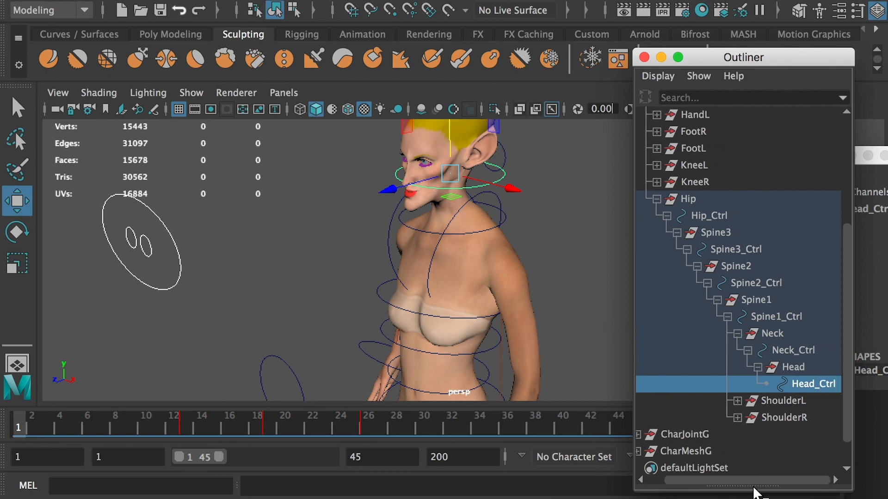
key(p)
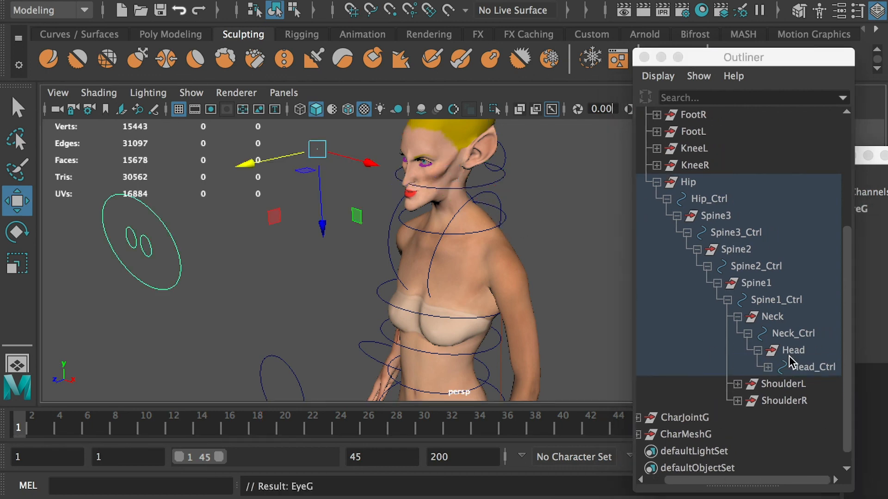
- Check EyeG's place in the hierarchy and scrub to frame 32 to see how the eye control follows the head
click(767, 367)
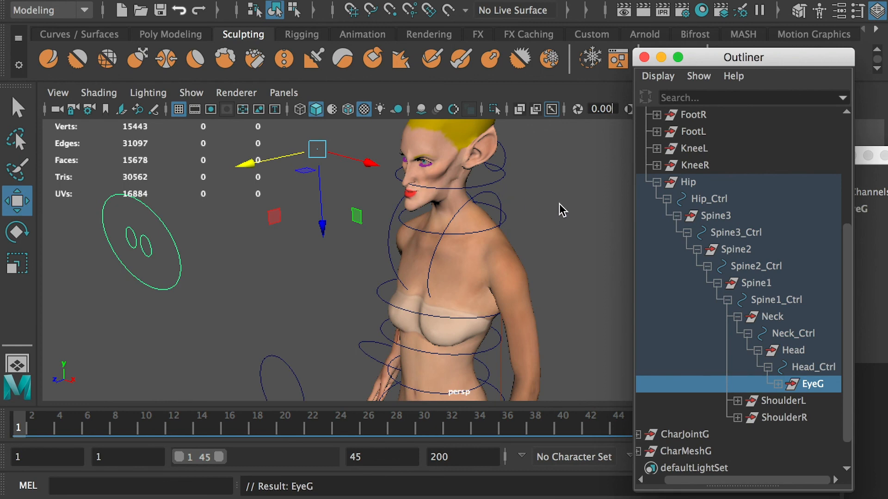
alt+right_drag(559, 204, 246, 347)
drag(81, 420, 368, 426)
drag(461, 420, 443, 424)
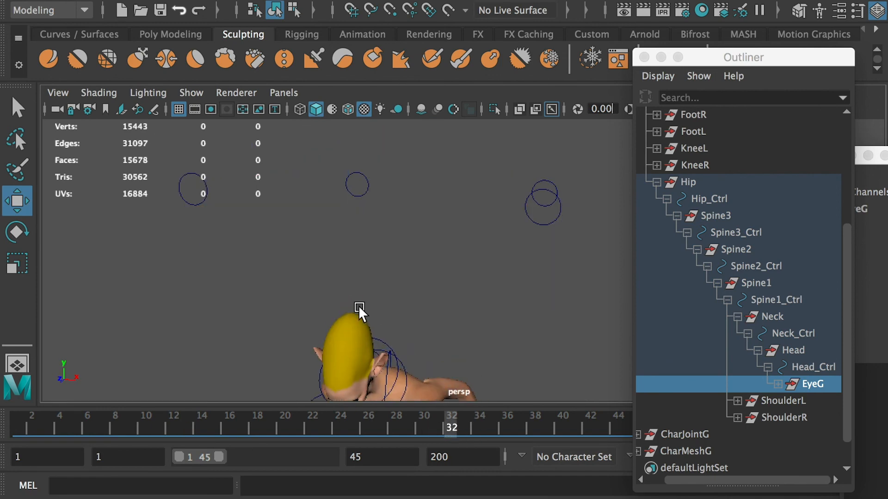
alt+drag(369, 204, 353, 231)
alt+right_drag(353, 231, 172, 299)
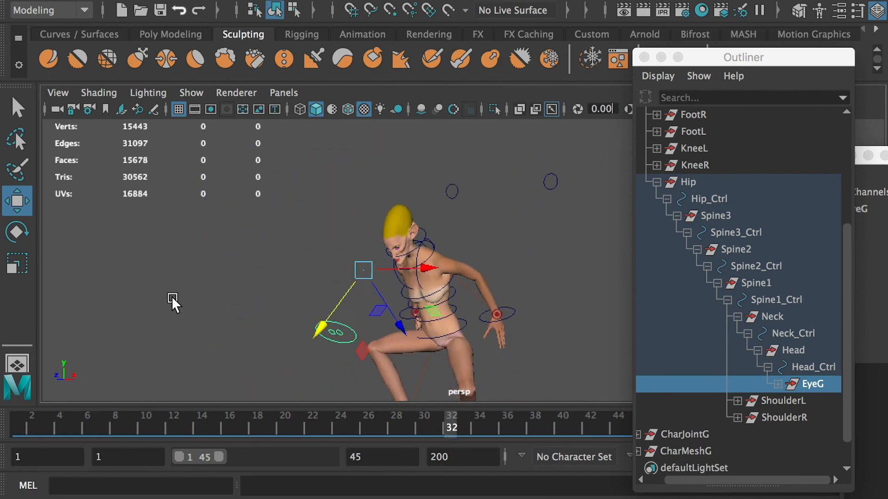
- Select both knee controls at frame 1 and check their position relative to the legs at frame 19
drag(88, 420, 18, 423)
alt+middle_drag(413, 218, 381, 290)
alt+drag(379, 199, 319, 199)
click(273, 202)
alt+middle_drag(342, 240, 337, 161)
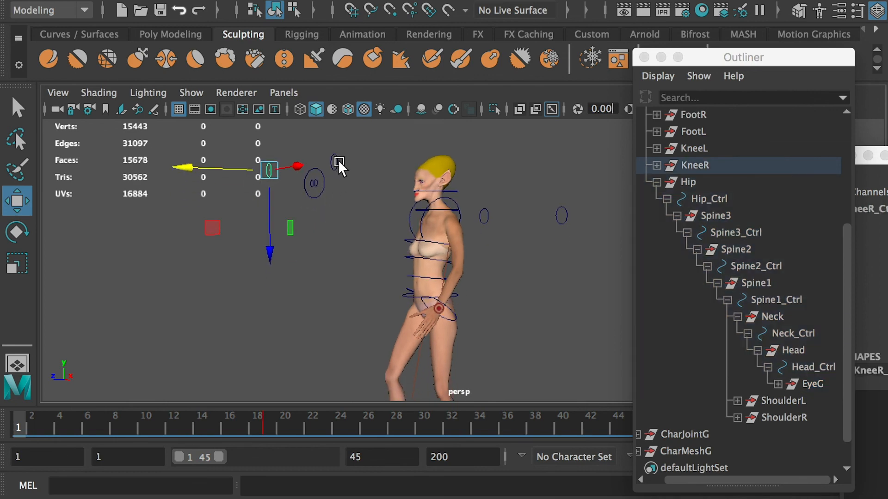
shift+click(338, 160)
click(269, 425)
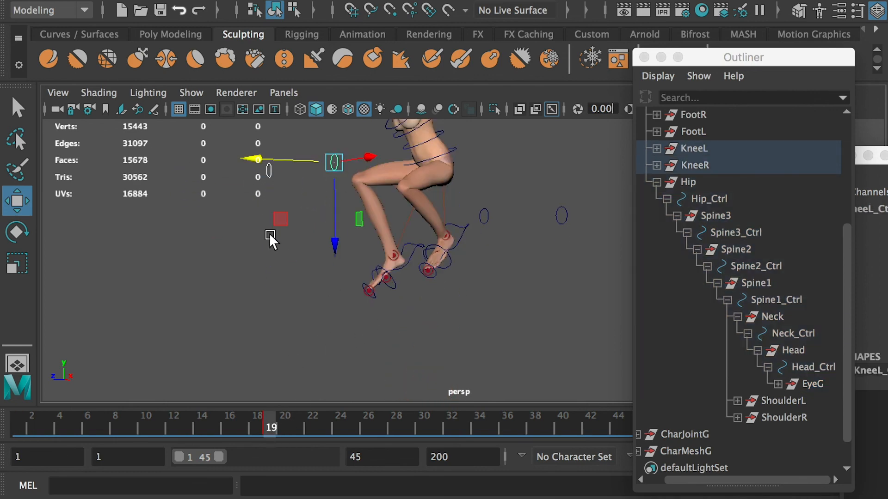
- At frame 13, lower both knee controls to about knee height in front of the legs and set a key
drag(240, 425, 217, 425)
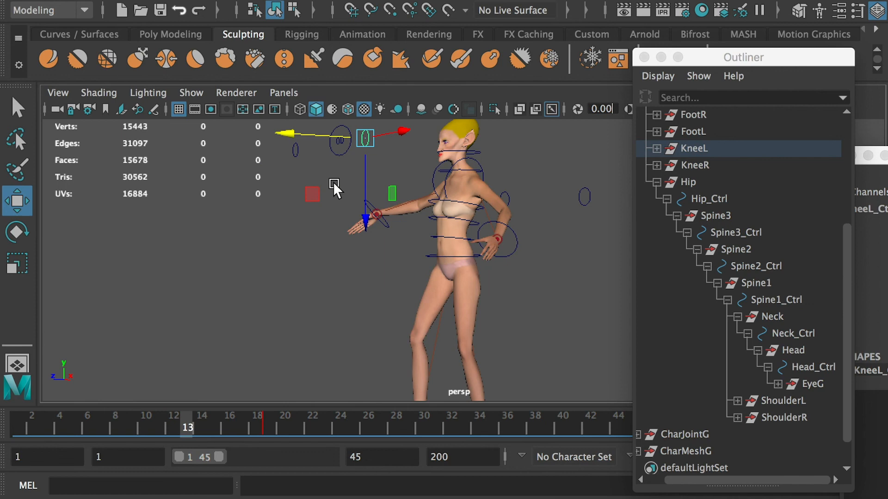
scroll(427, 221, down, 3)
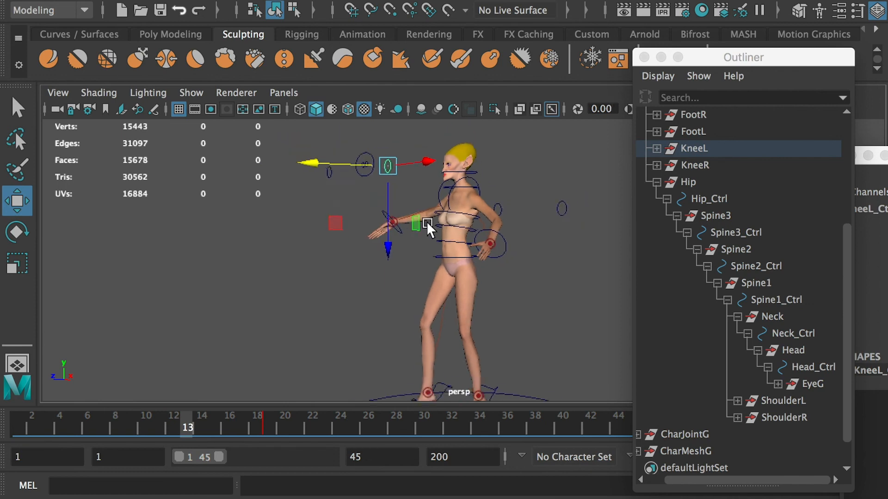
shift+click(403, 222)
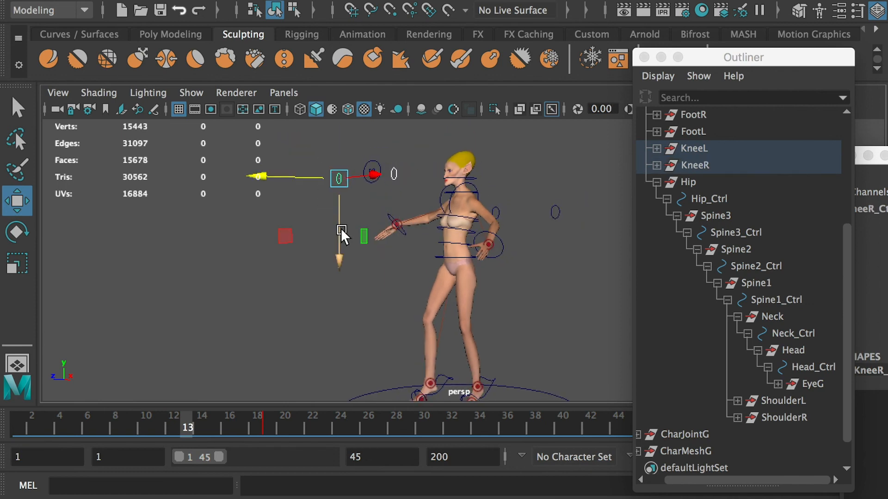
alt+drag(317, 360, 232, 356)
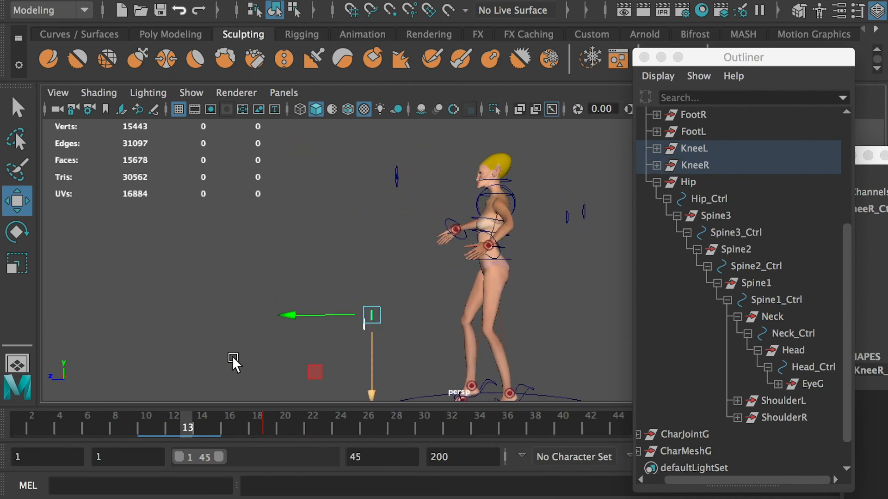
mouse_move(372, 363)
mouse_down()
mouse_move(368, 374)
mouse_move(376, 372)
mouse_up()
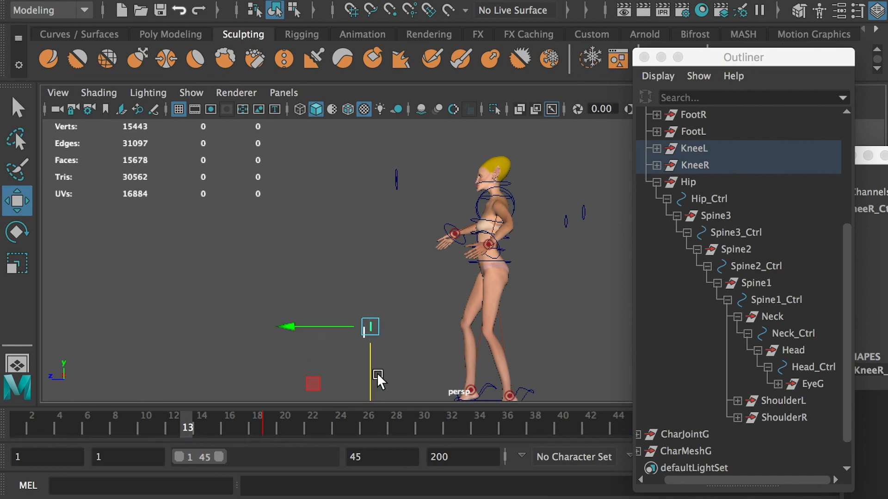
key(s)
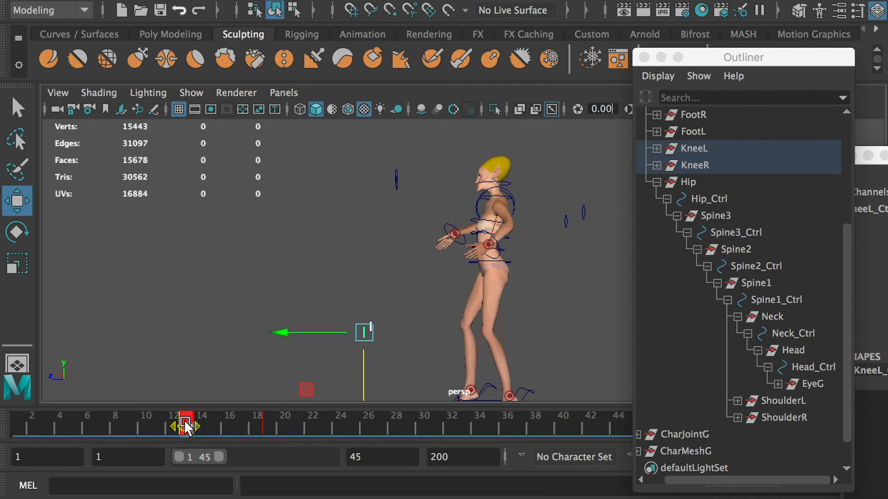
- Copy the knee controls' key from frame 13, paste it at frame 26, and move the Outliner aside
right_click(185, 425)
click(228, 150)
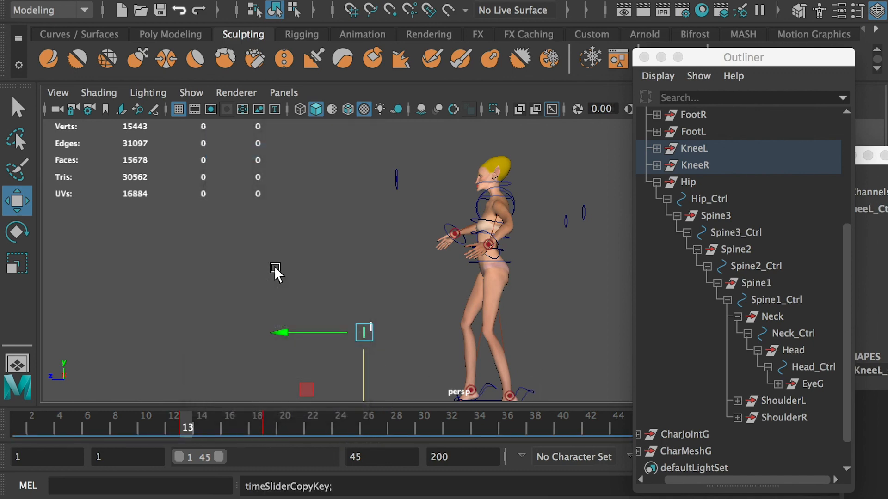
click(370, 423)
right_click(365, 424)
mouse_move(452, 177)
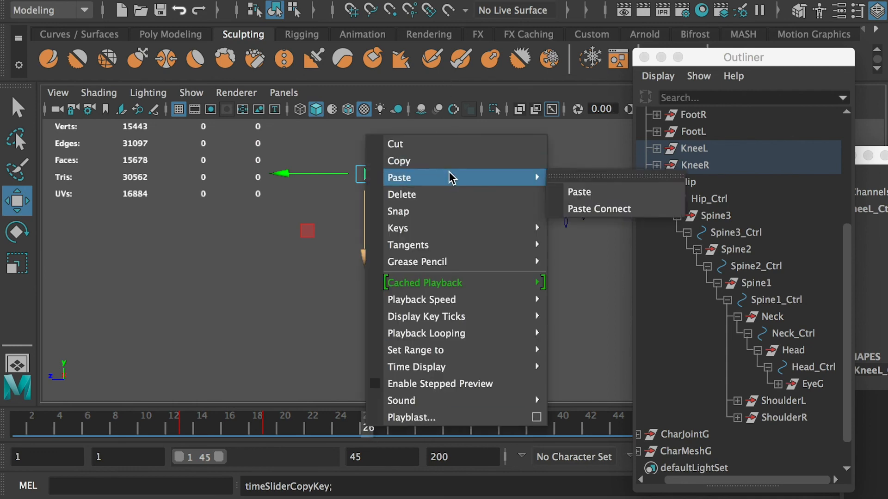
click(584, 192)
drag(694, 57, 883, 70)
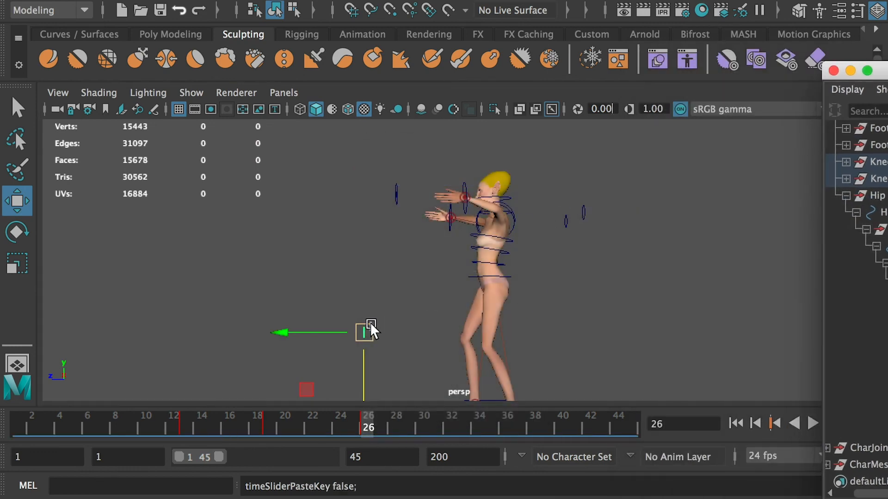
- Apply auto tangents to all keys of the knee controls in the Graph Editor and play back the animation
drag(318, 420, 182, 438)
scroll(416, 285, down, 5)
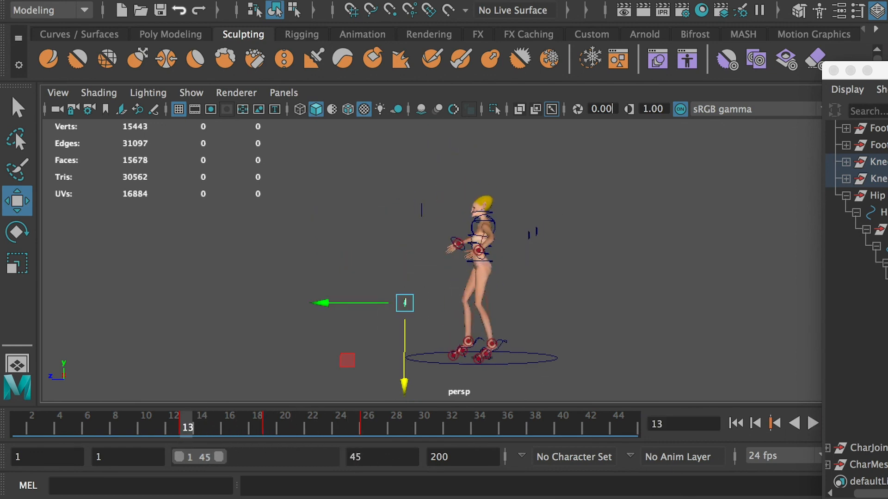
drag(740, 497, 313, 174)
key(a)
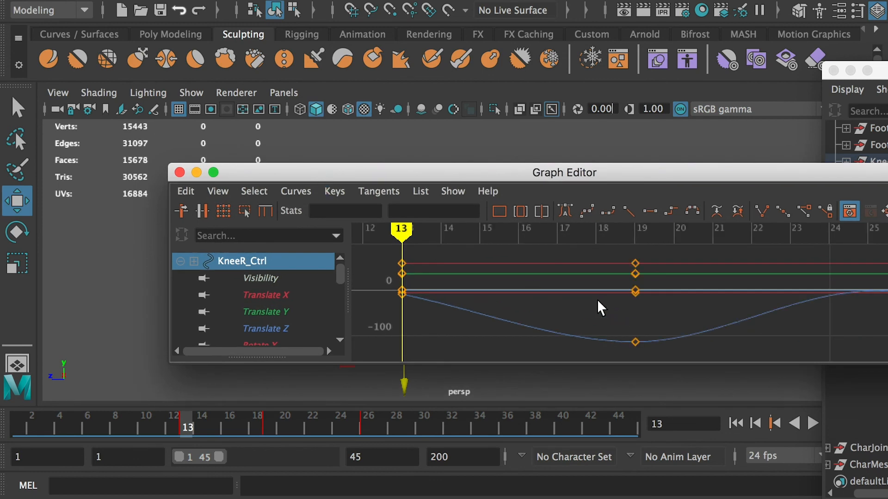
drag(885, 252, 379, 355)
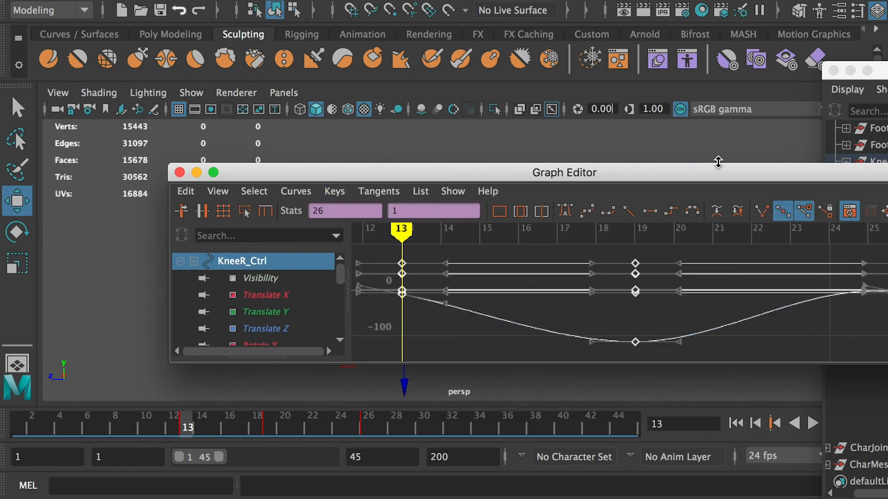
drag(738, 176, 571, 165)
drag(767, 239, 184, 343)
click(397, 202)
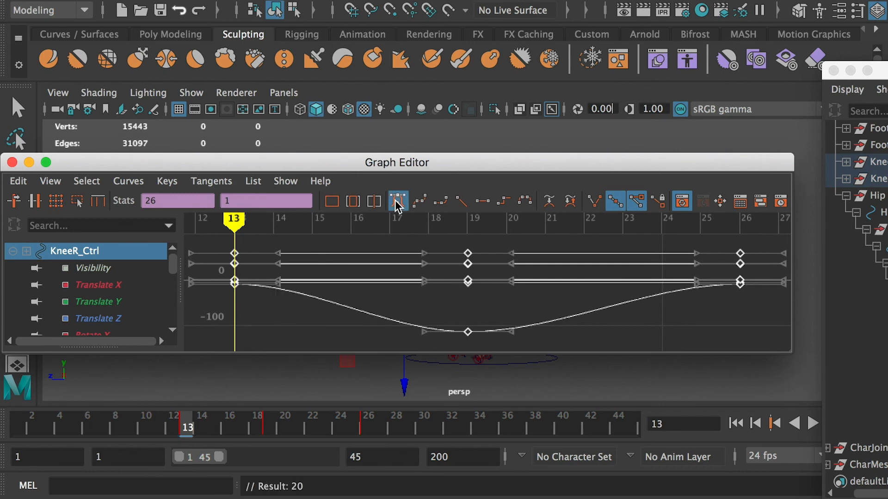
drag(388, 163, 886, 497)
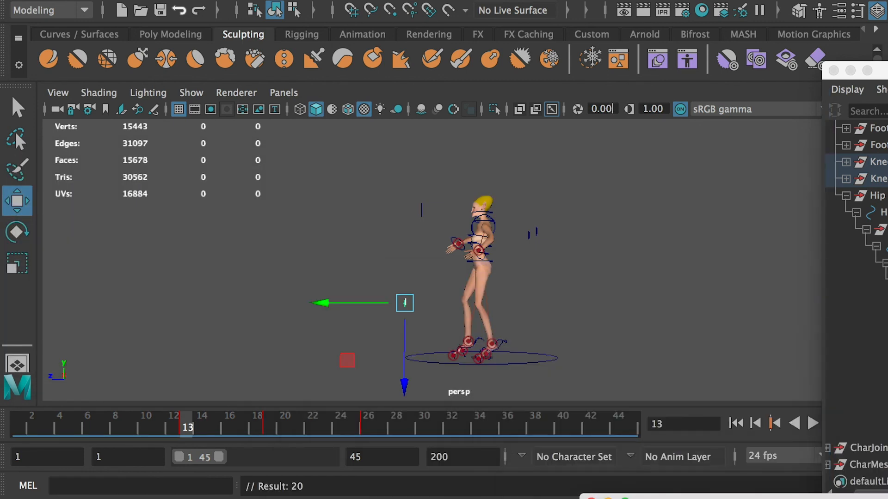
click(812, 423)
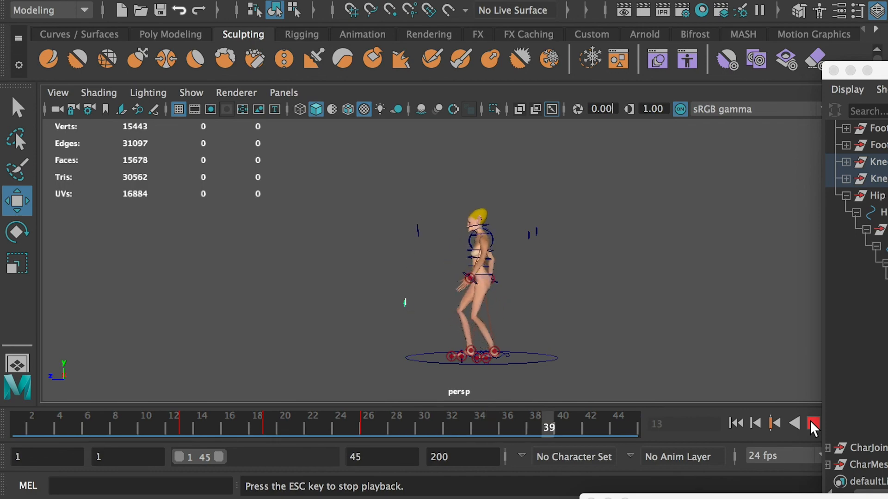